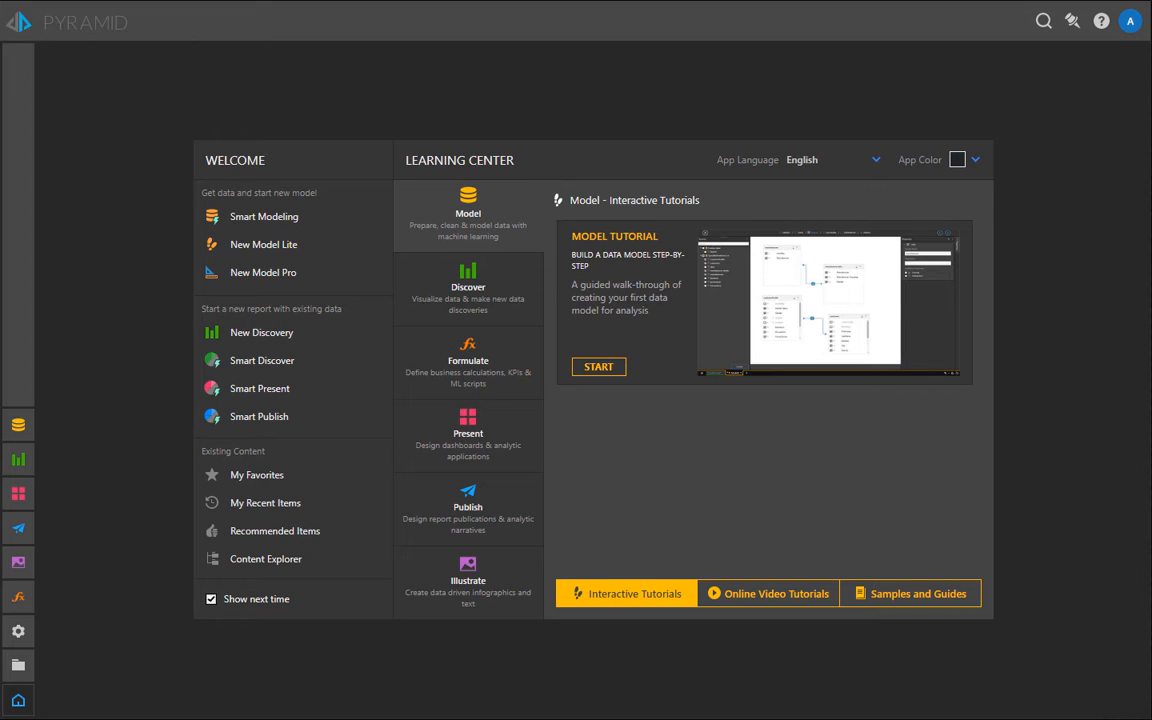
Step: Start a new discovery with a new data model on the public demo server, using the CHICAGO_TAXI database
left_click(244, 331)
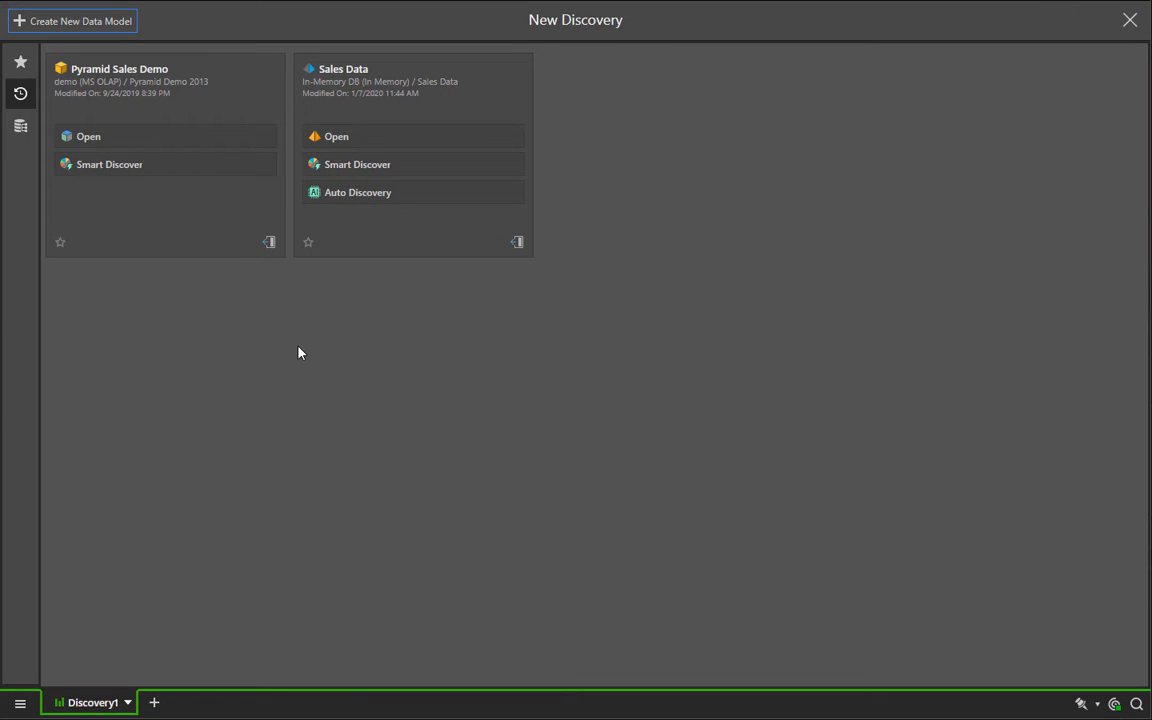
left_click(22, 129)
left_click(105, 170)
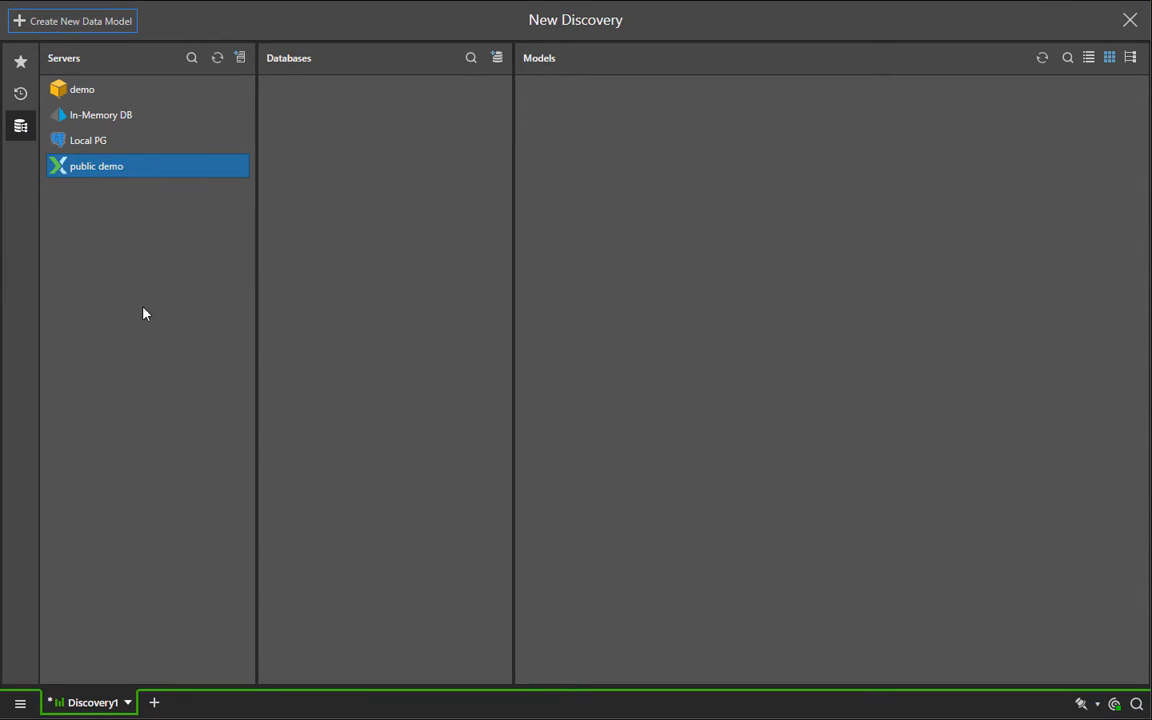
left_click(491, 66)
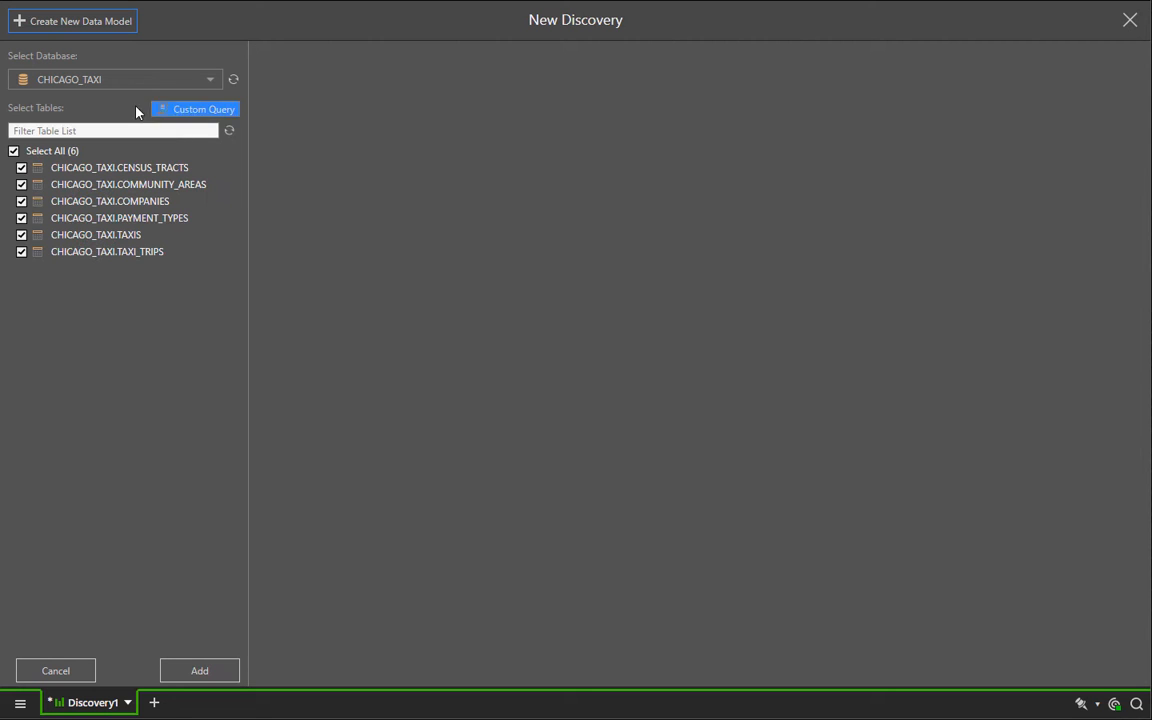
left_click(165, 80)
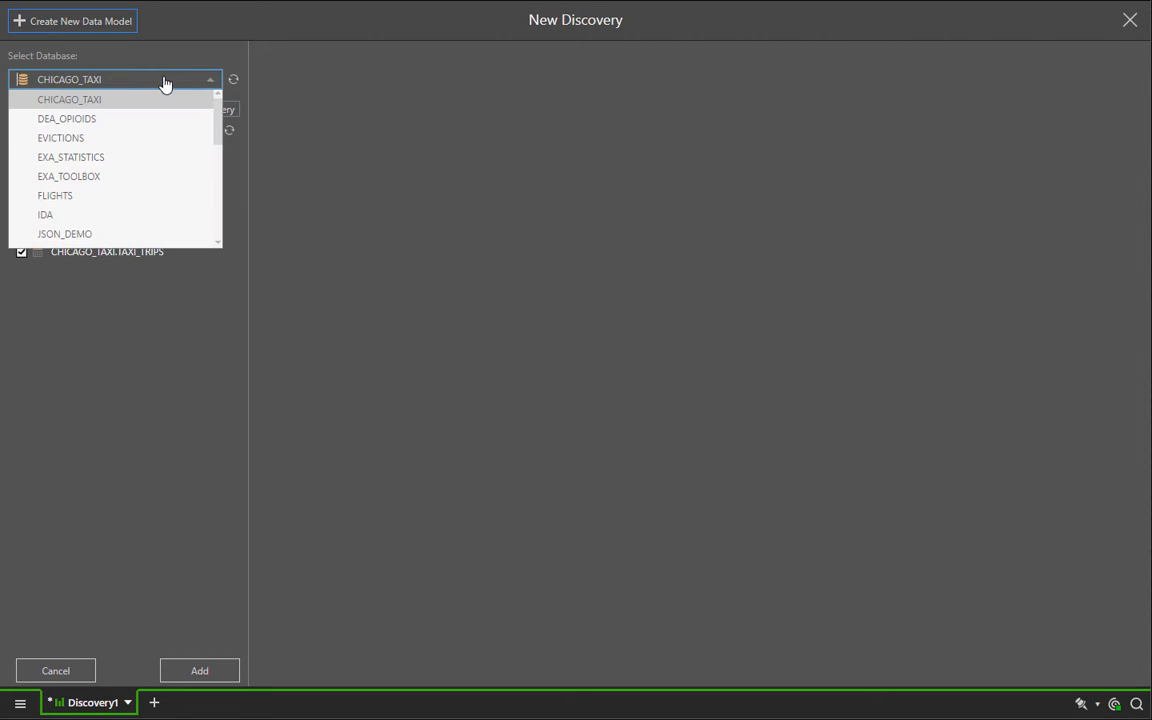
left_click(325, 355)
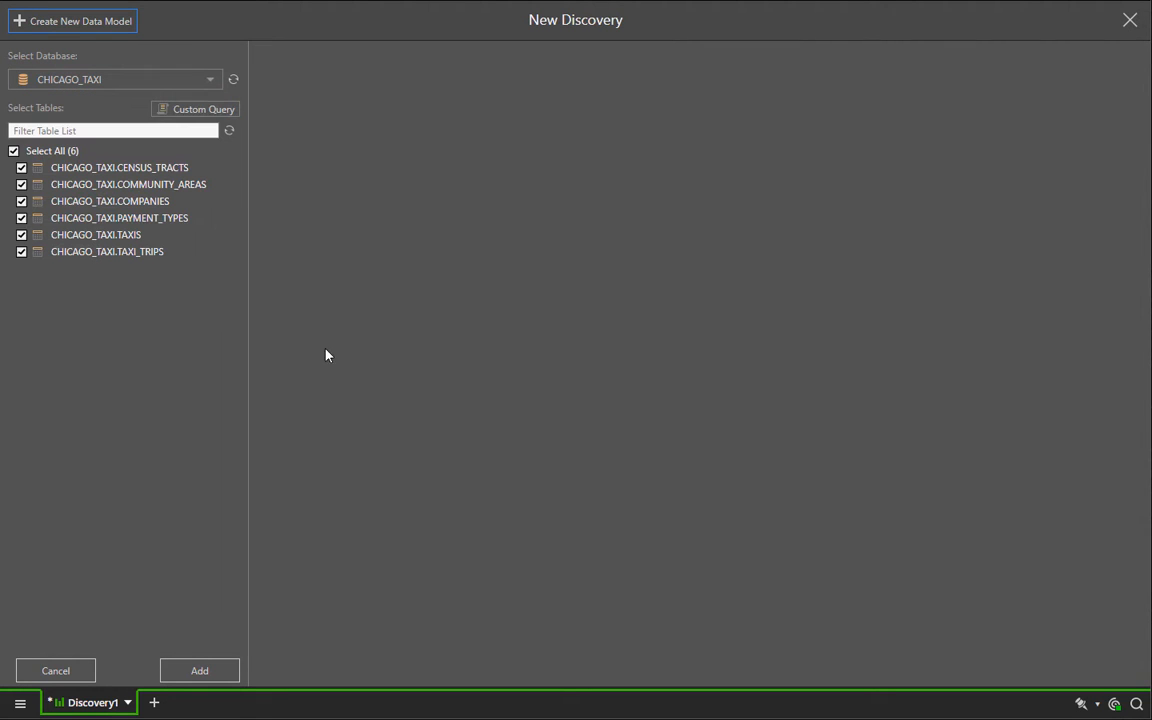
Step: Exclude the COMMUNITY_AREAS and CENSUS_TRACTS tables and add the remaining CHICAGO_TAXI tables to the model
left_click(22, 184)
left_click(22, 168)
left_click(201, 674)
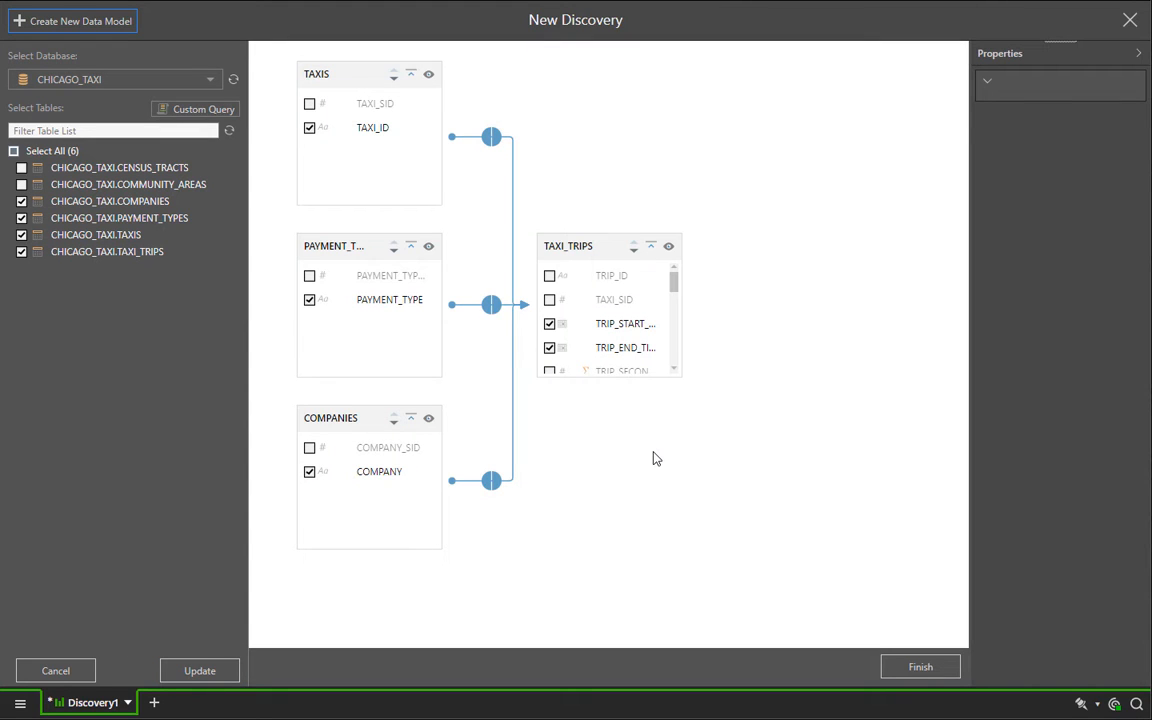
Step: Examine the relationship between TAXIS and TAXI_TRIPS and its available join types
left_click(491, 137)
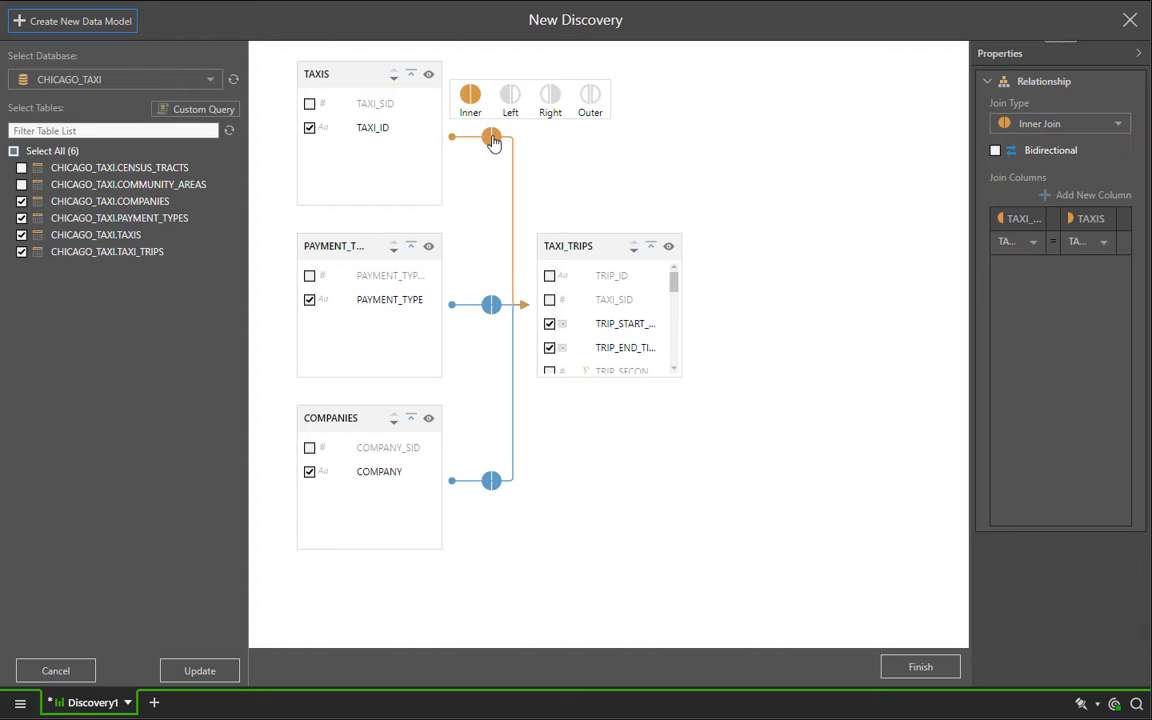
left_click(1035, 124)
left_click(1035, 126)
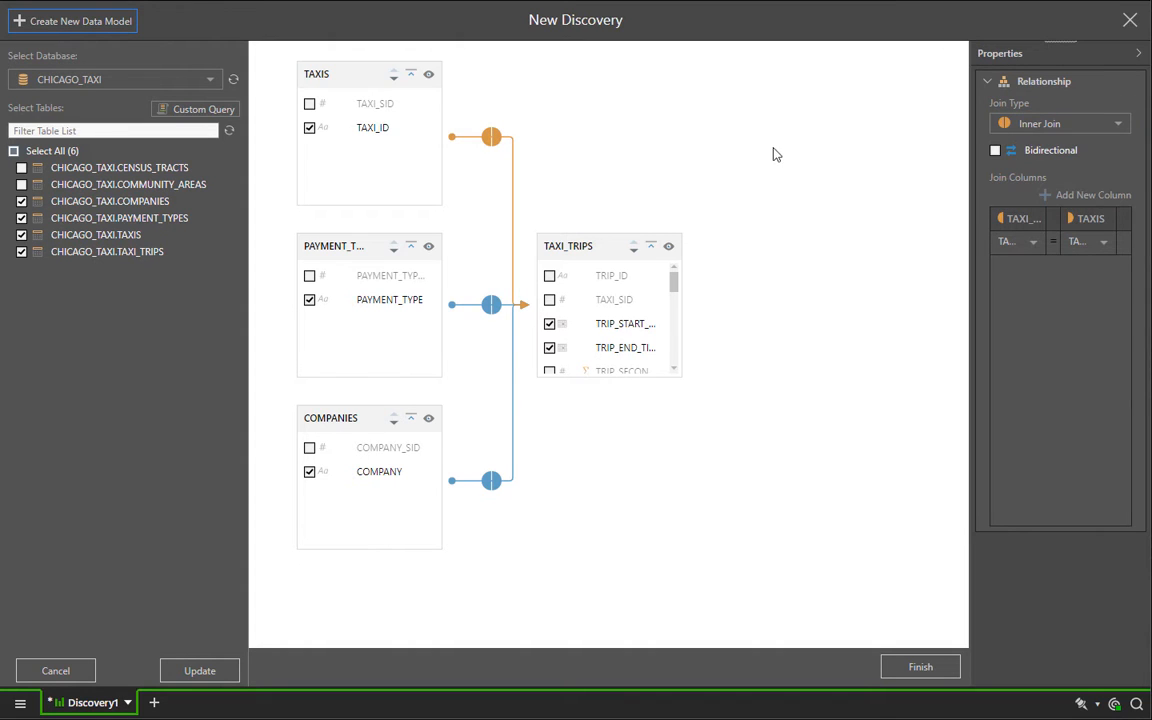
Step: Enlarge the TAXI_TRIPS table and set the PICKUP_CENTROID_LATITUDE and PICKUP_CENTROID_LONGITUDE measures to Average
left_click(590, 248)
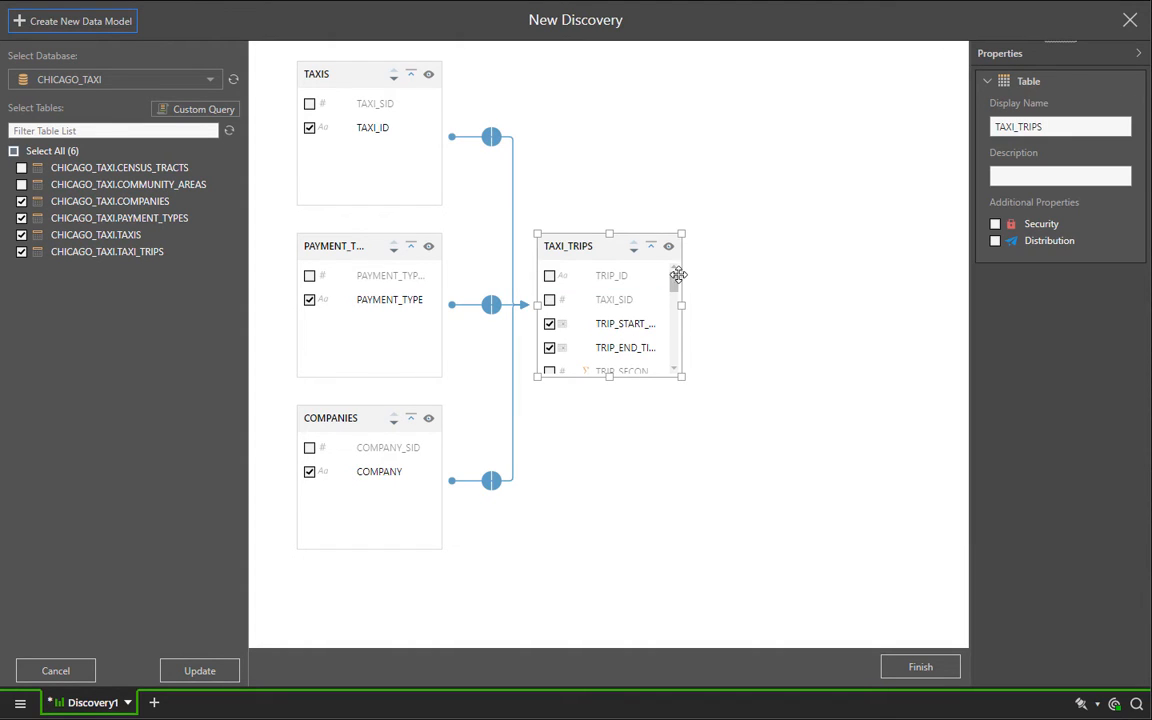
left_click_drag(677, 284, 823, 458)
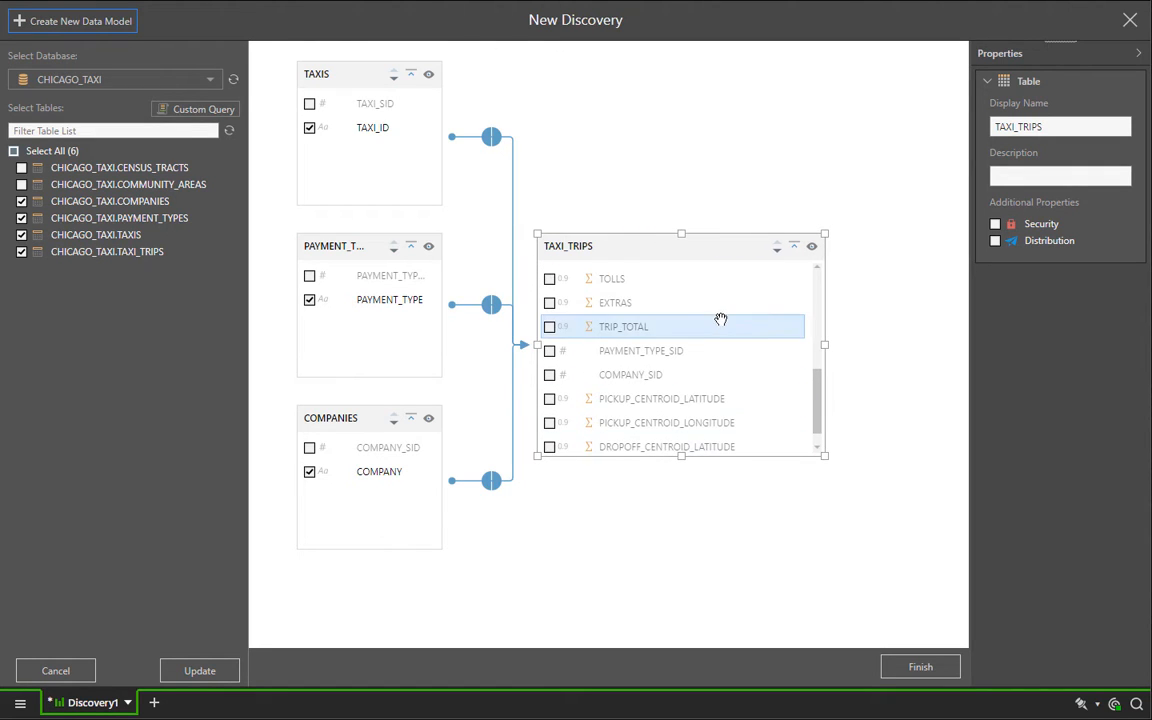
scroll(751, 422, "down", 1)
right_click(705, 369)
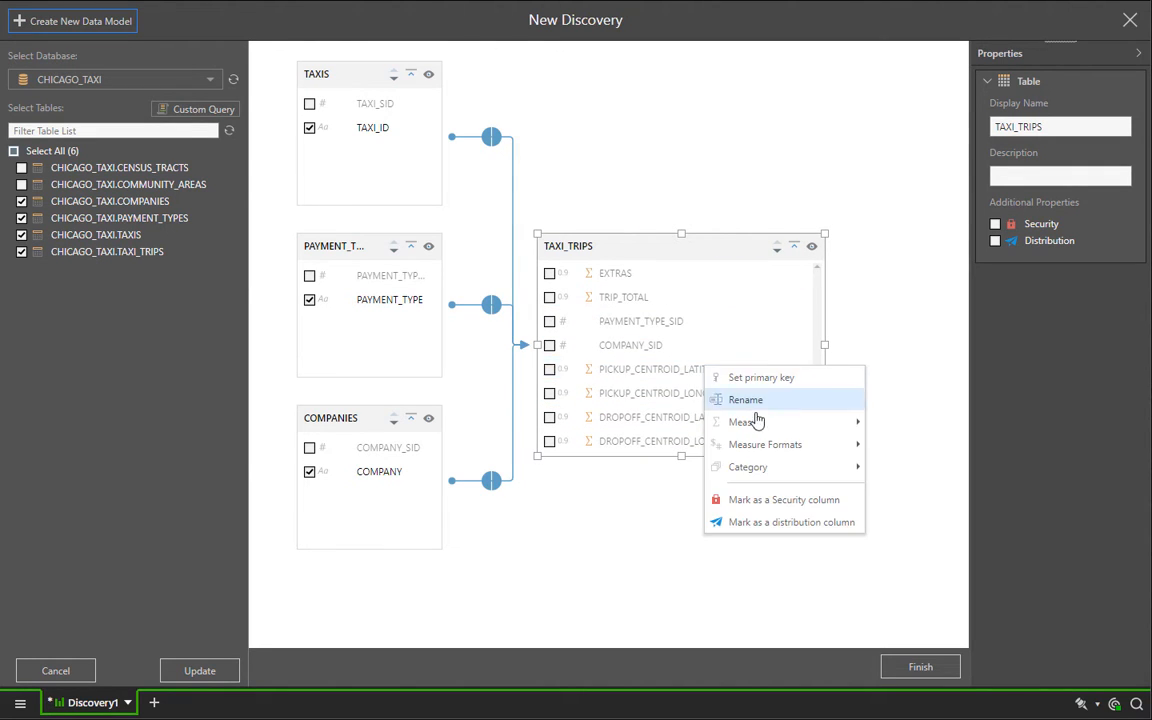
mouse_move(871, 424)
left_click(906, 467)
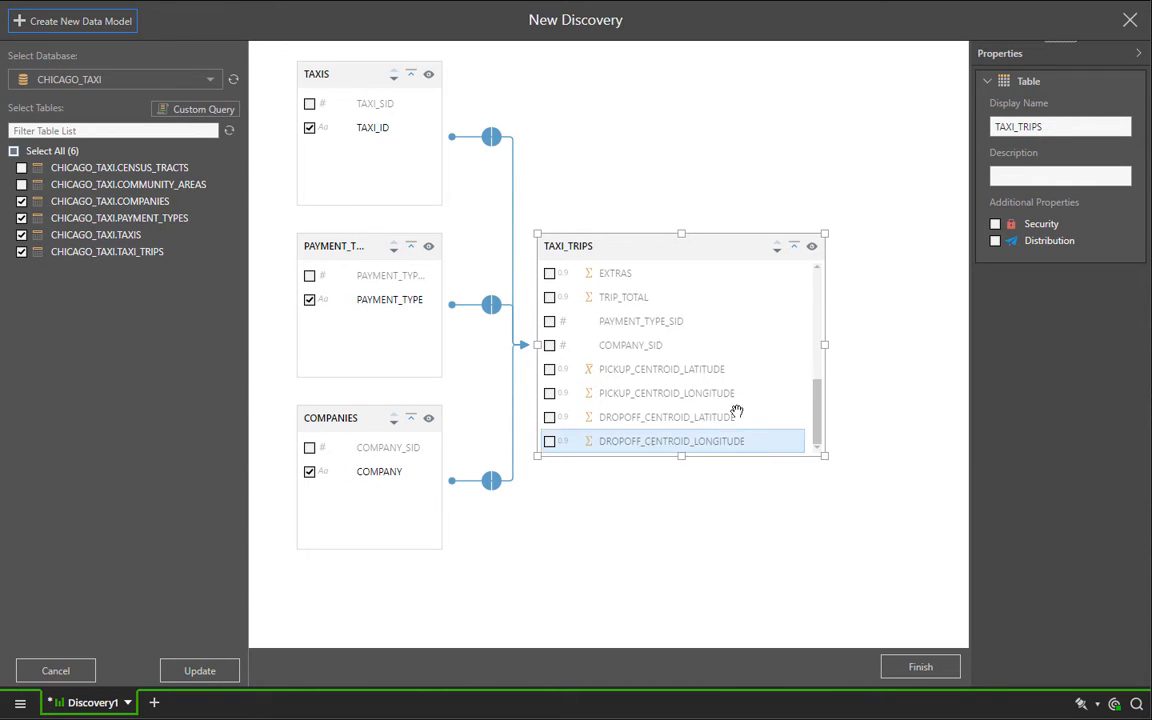
right_click(726, 395)
mouse_move(810, 460)
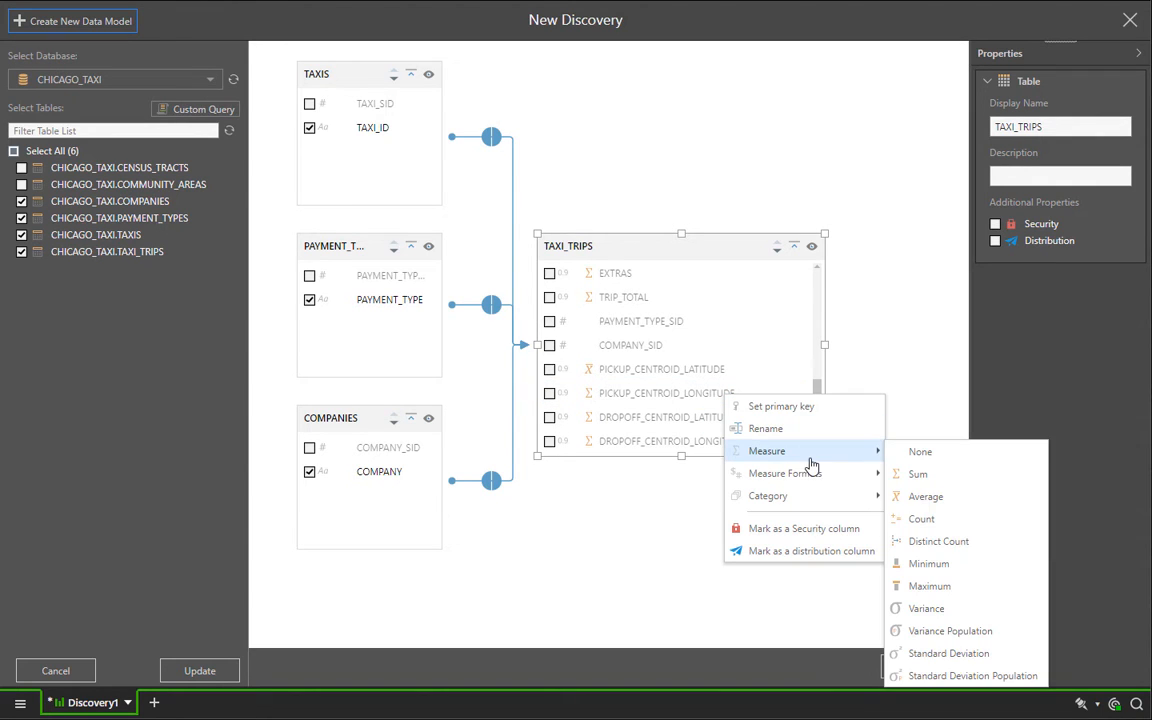
left_click(926, 493)
Step: Categorize PICKUP_CENTROID_LATITUDE as Latitude and PICKUP_CENTROID_LONGITUDE as Longitude in TAXI_TRIPS
right_click(740, 378)
mouse_move(895, 477)
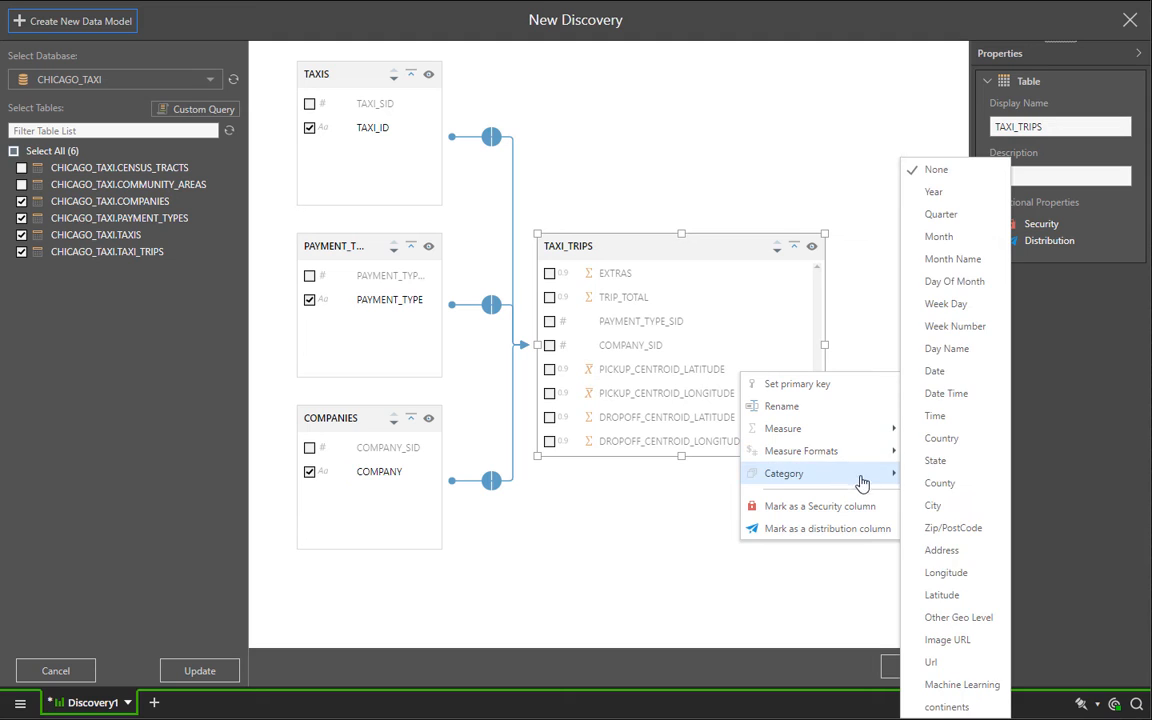
left_click(945, 597)
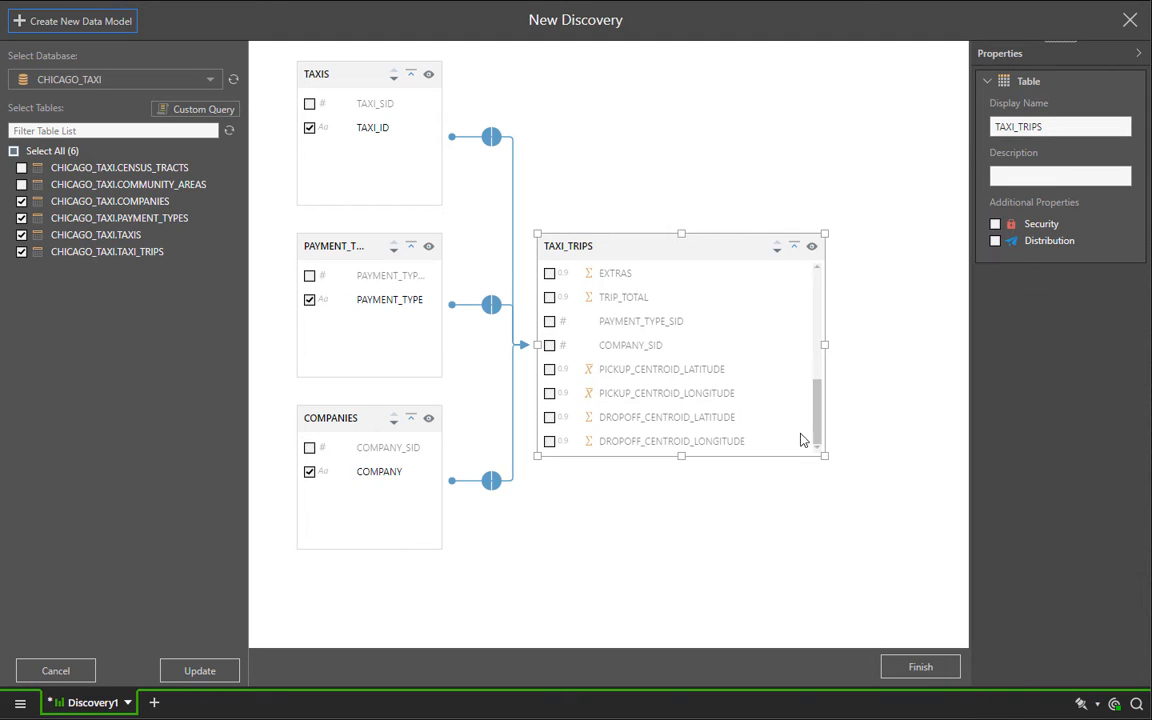
right_click(763, 395)
mouse_move(887, 495)
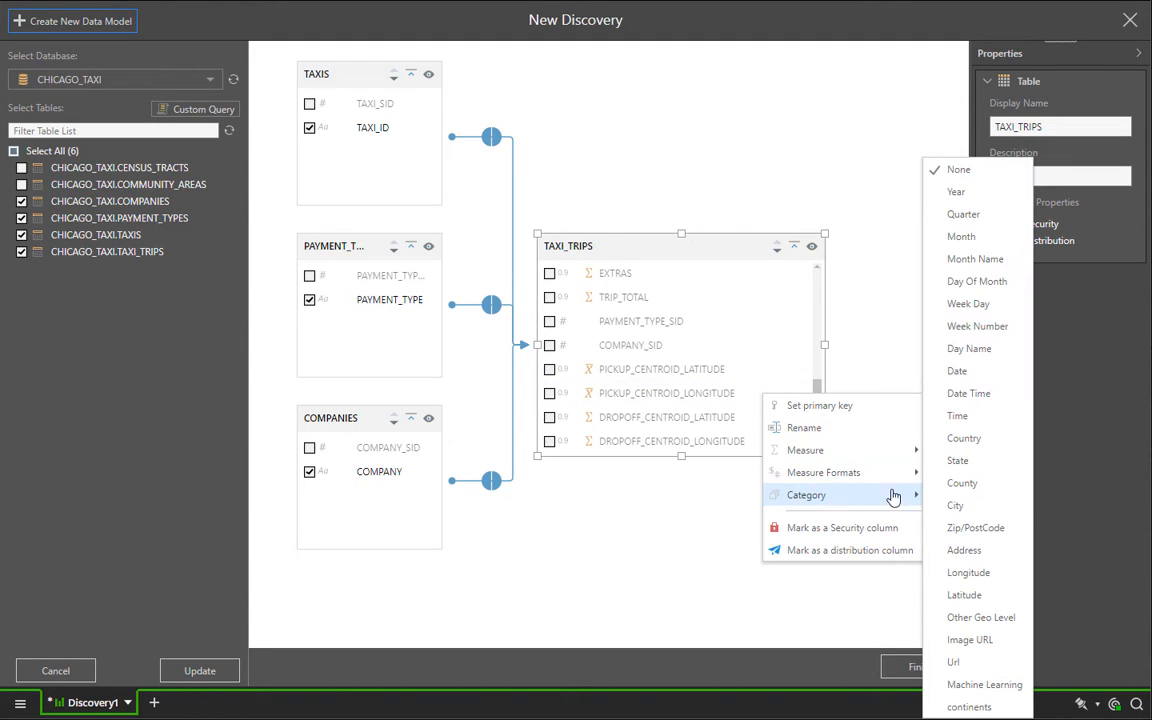
left_click(956, 572)
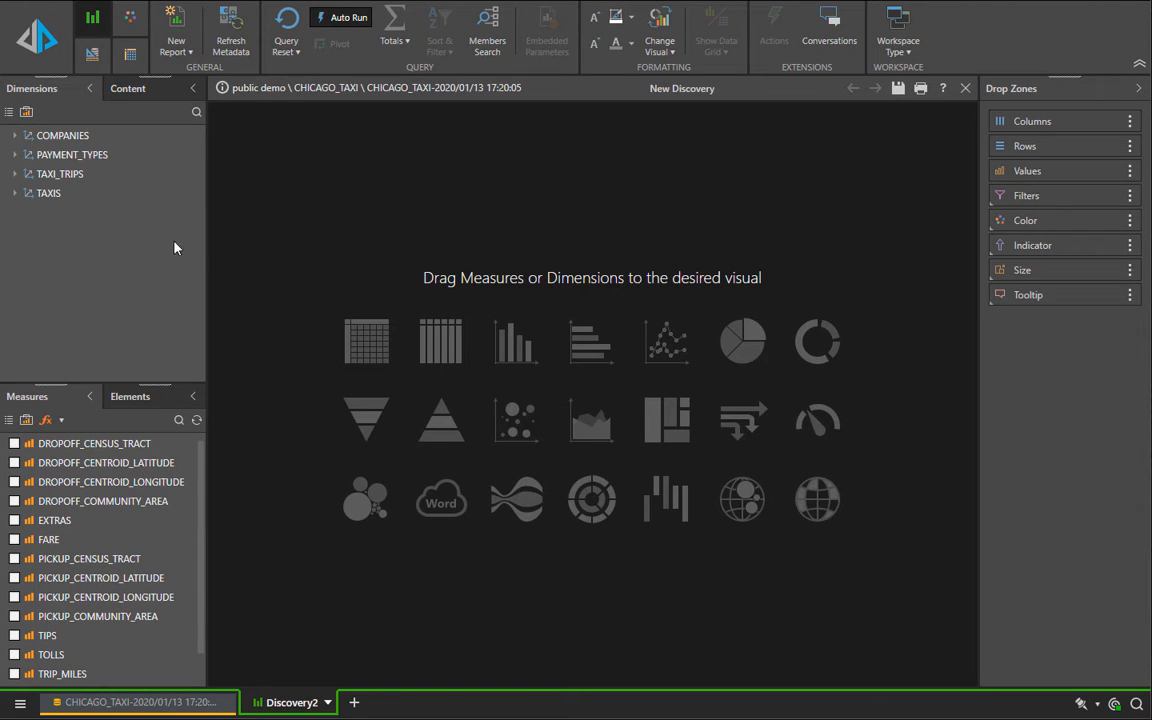
Step: Create a grid visual with COMPANY from the COMPANIES dimension on rows
double_click(88, 135)
left_click(77, 155)
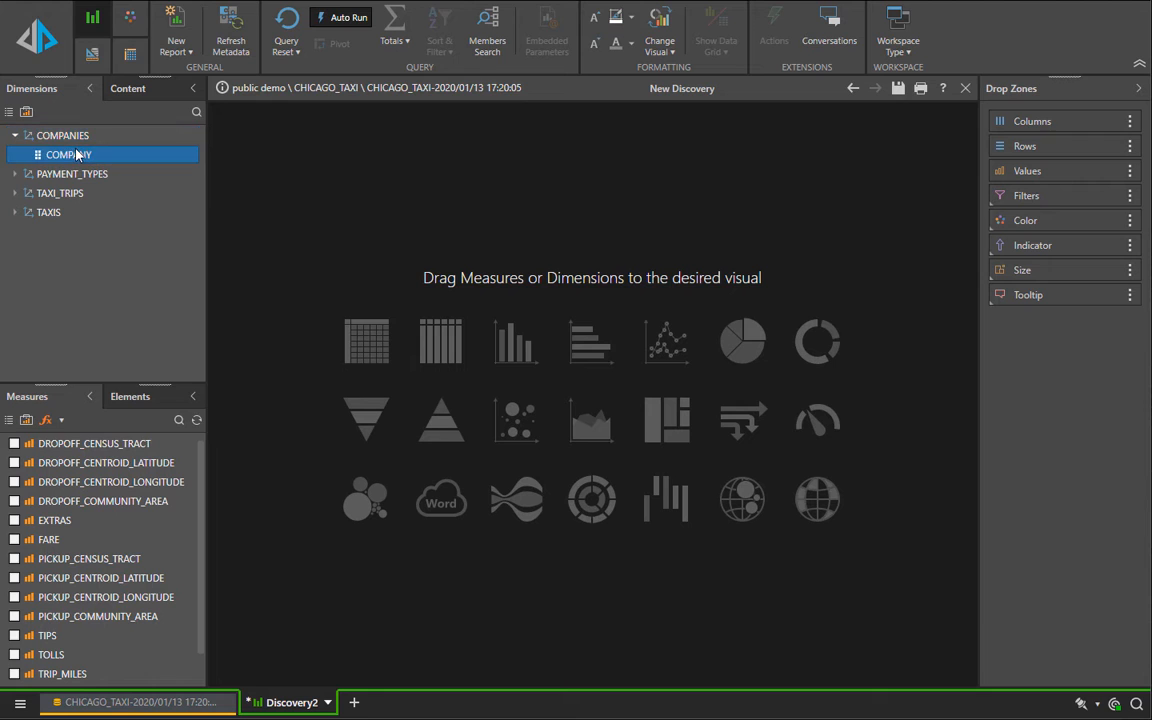
left_click_drag(77, 155, 363, 349)
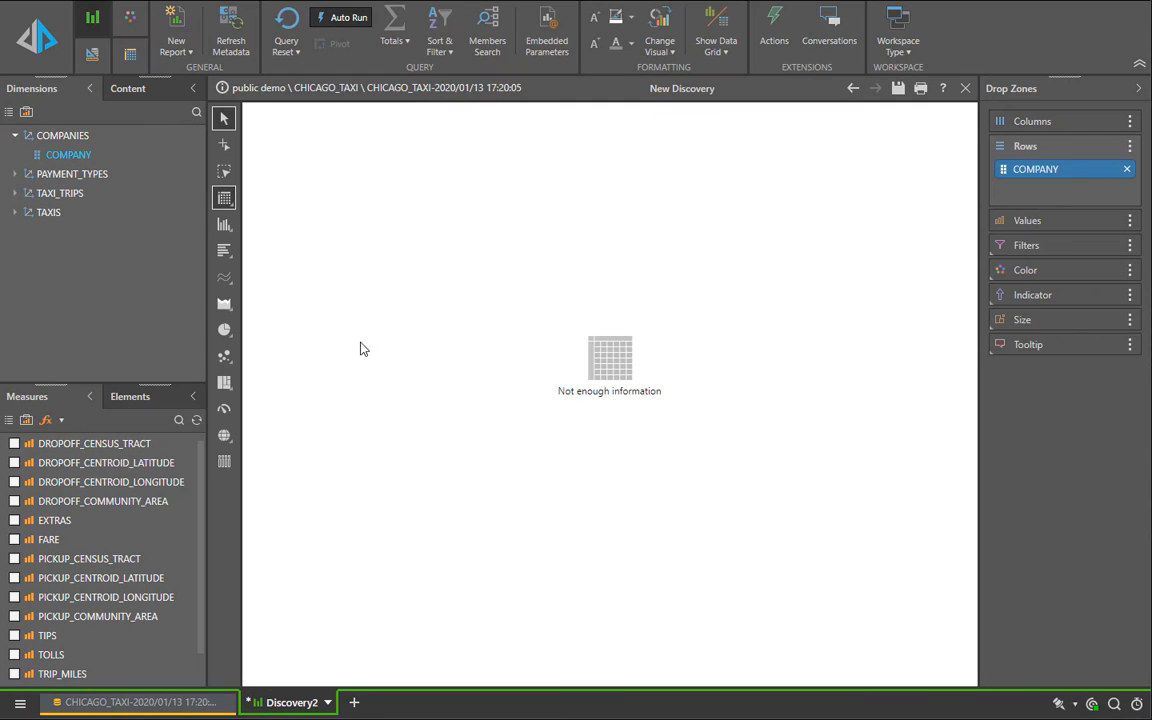
Step: Add the FARE, TIPS, TRIP_MILES and TRIP_TOTAL measures to the company grid
scroll(60, 650, "down", 2)
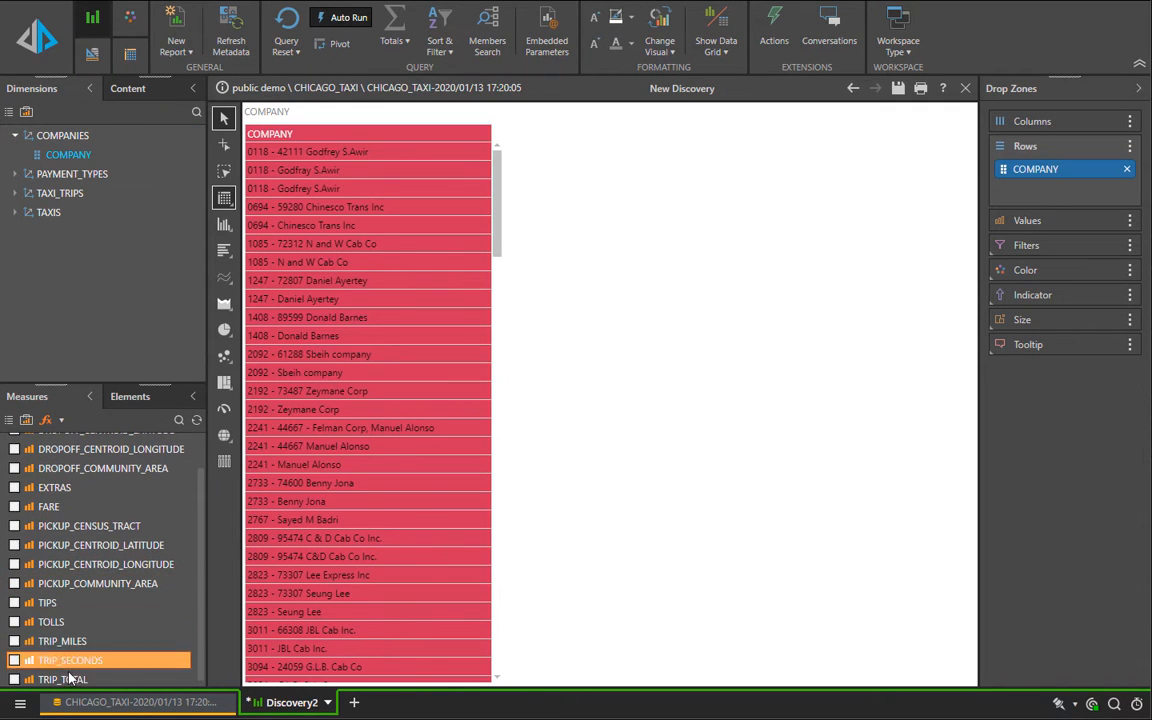
left_click(14, 506)
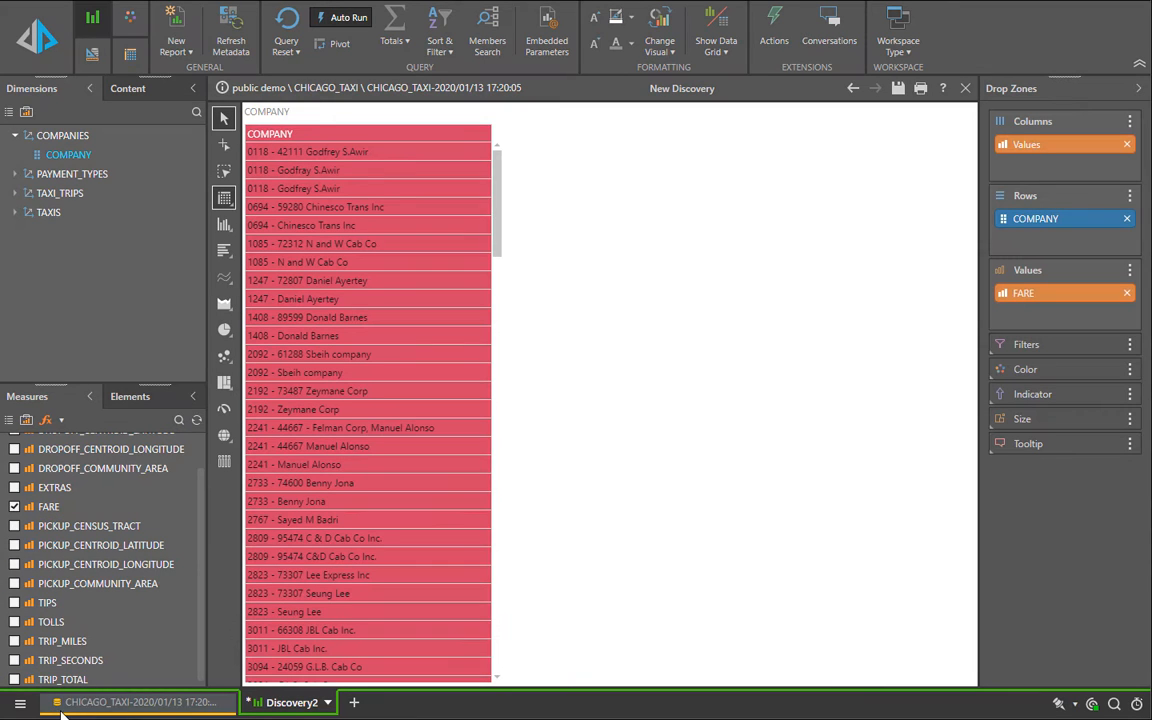
left_click(14, 602)
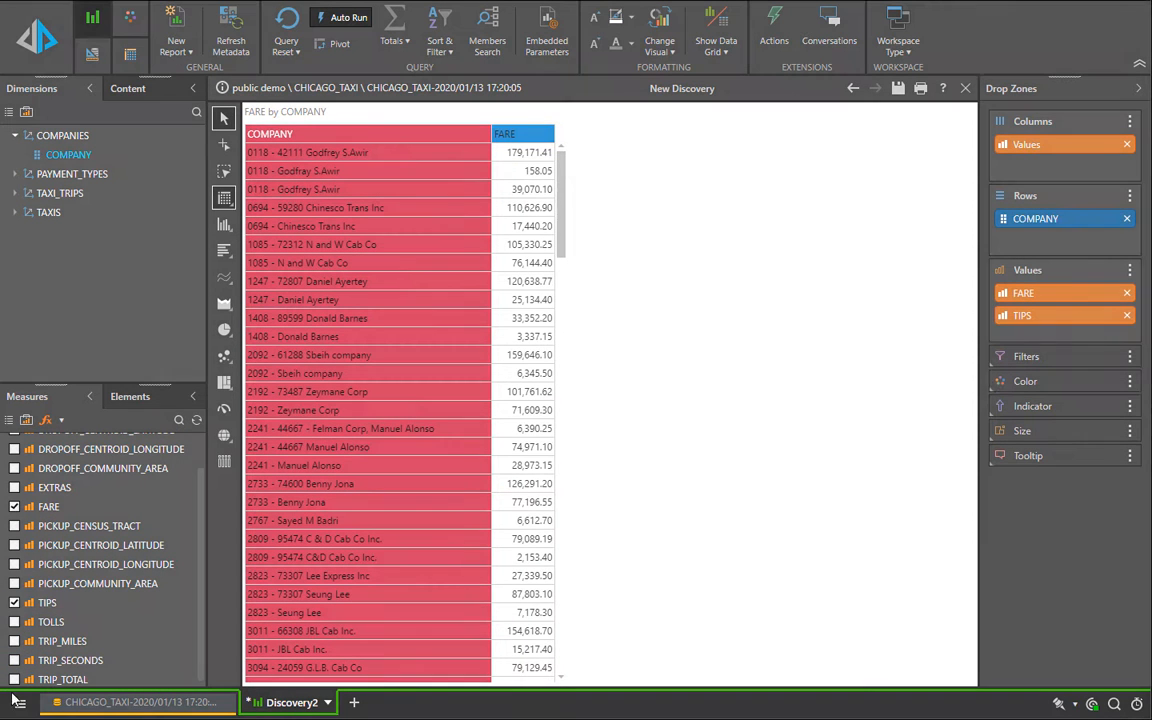
left_click(14, 641)
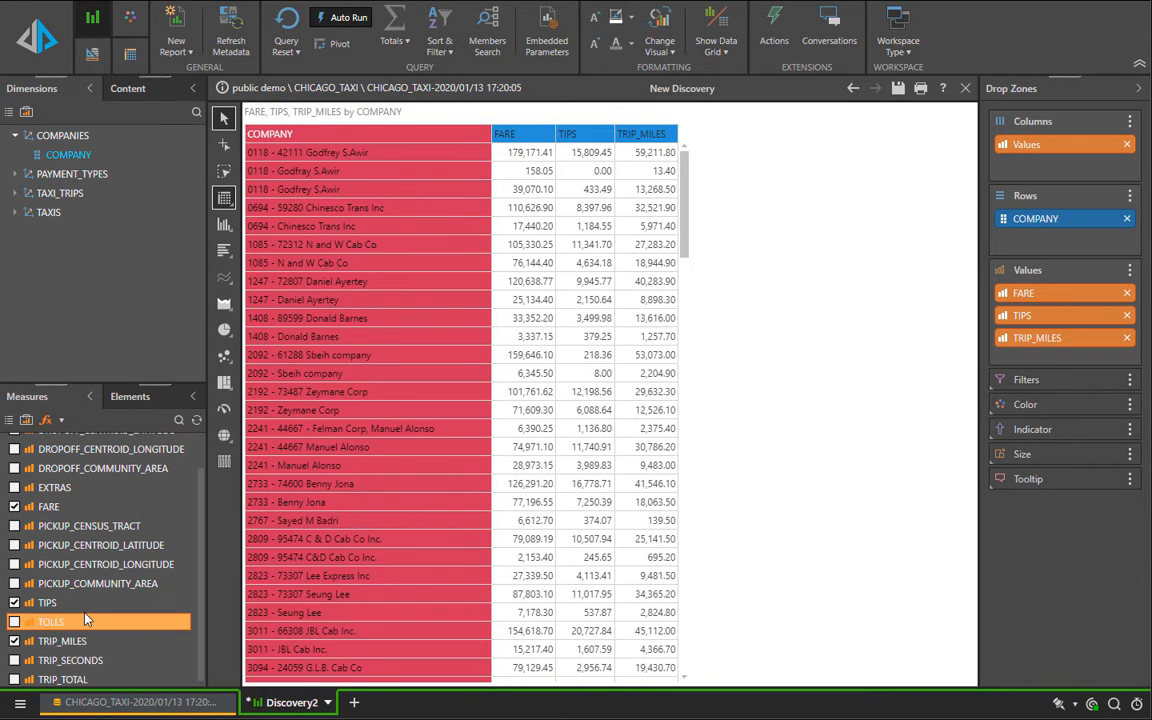
left_click(14, 679)
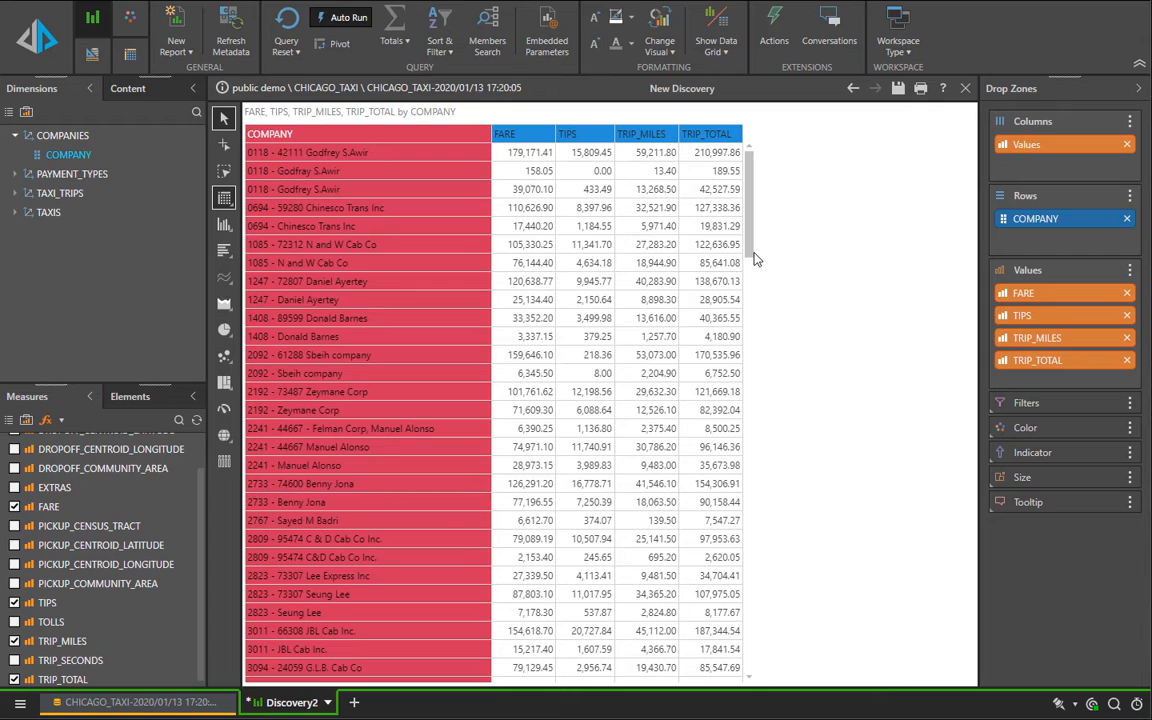
Step: Create a quick calculation from the FARE and TRIP_MILES columns that divides FARE by TRIP_MILES
left_click(751, 658)
left_click_drag(751, 665, 760, 140)
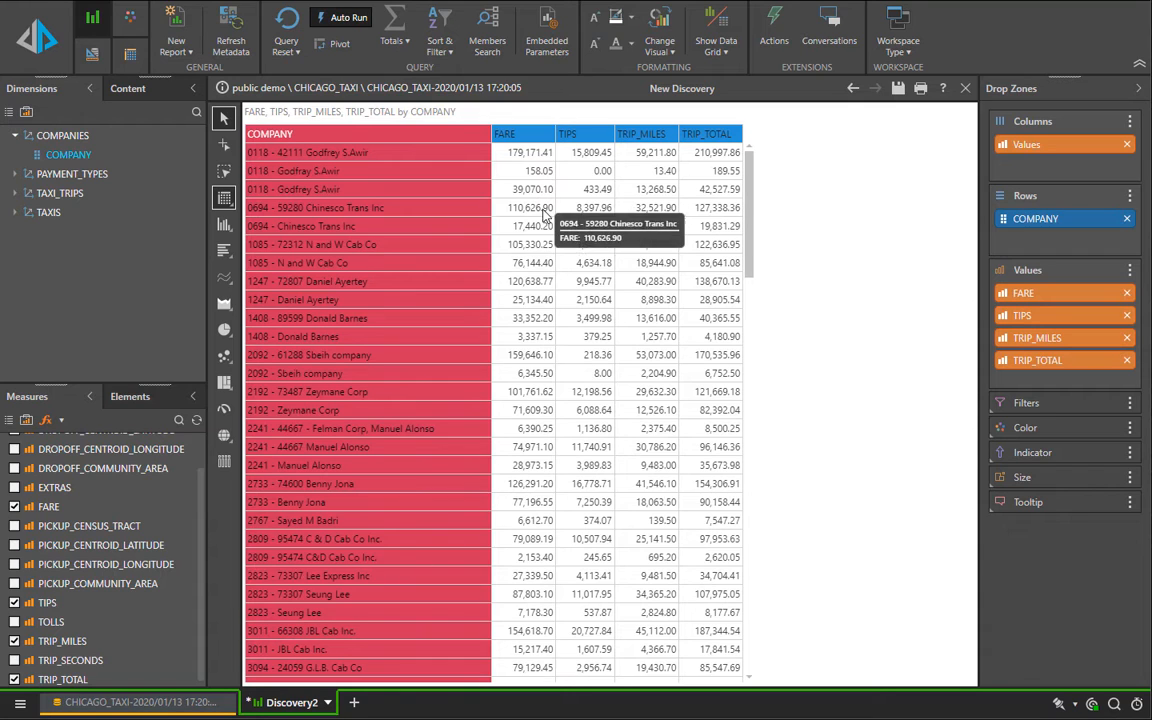
left_click(532, 142)
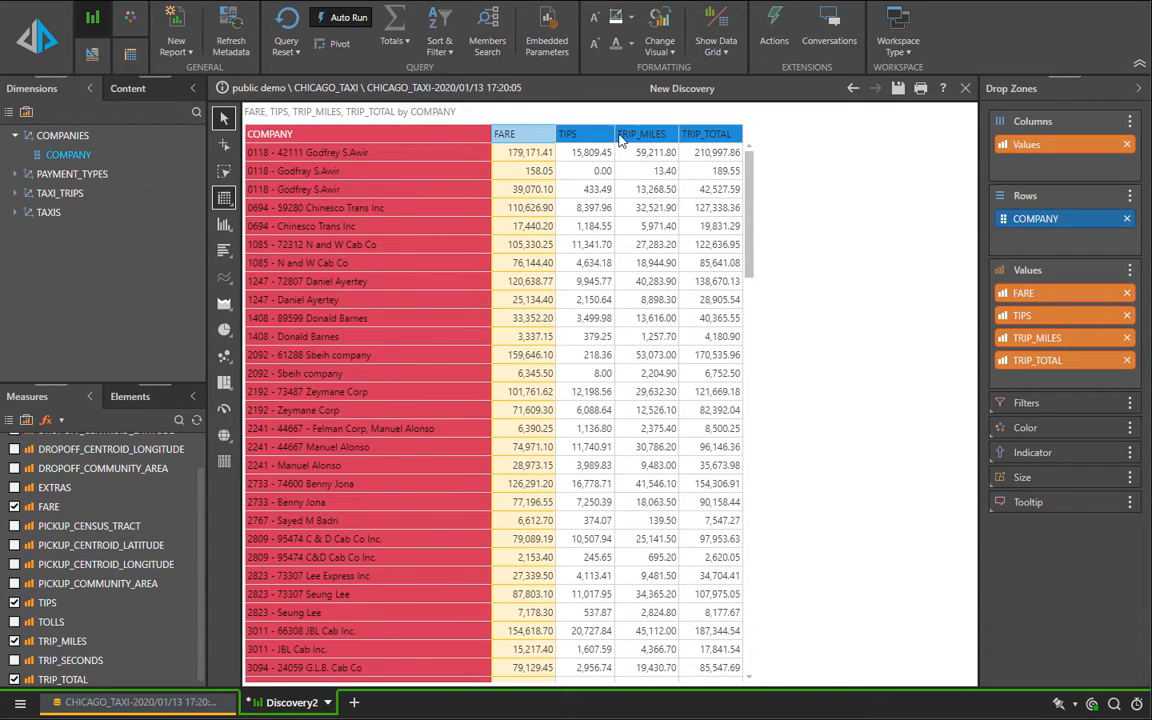
left_click(630, 136, "ctrl")
right_click(630, 140)
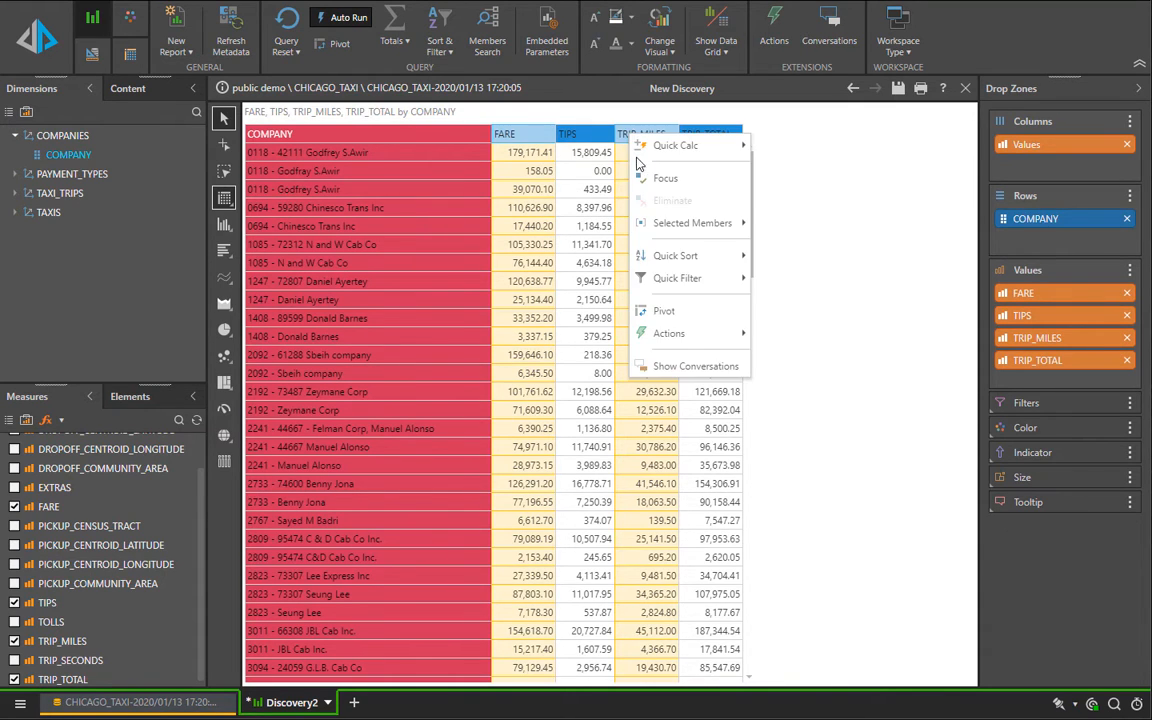
mouse_move(690, 146)
mouse_move(789, 150)
left_click(893, 236)
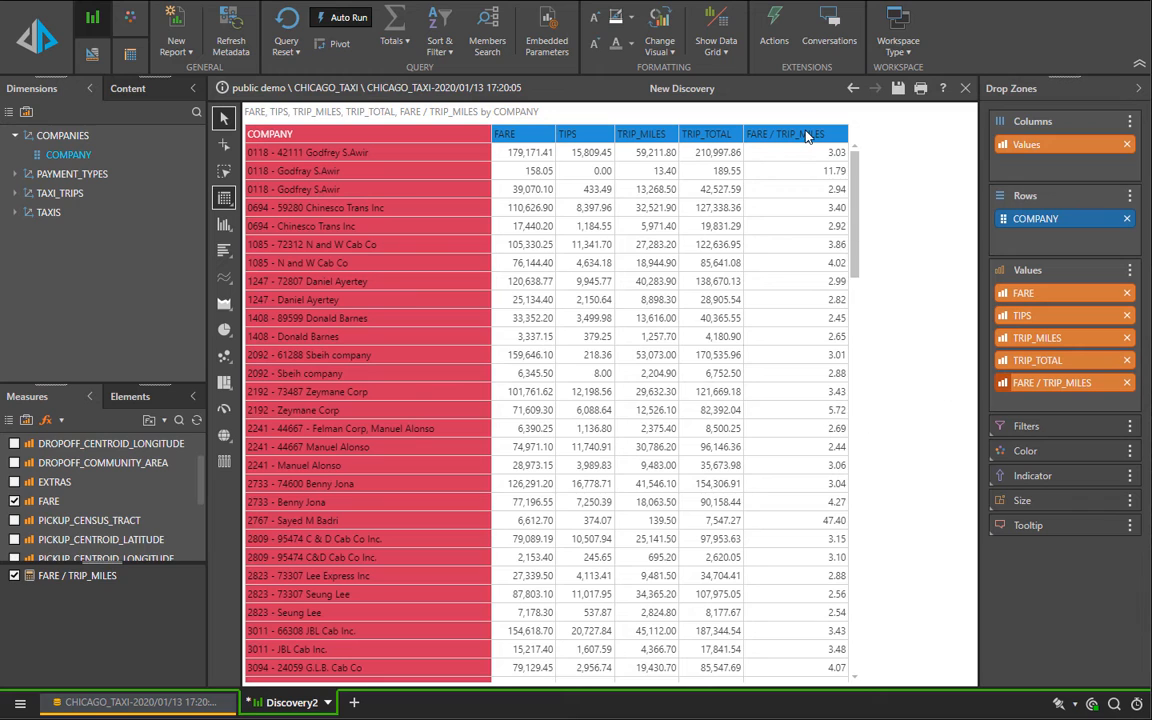
Step: Reduce the company grid to only the FARE / TRIP_MILES column
right_click(806, 136)
mouse_move(815, 178)
left_click(958, 176)
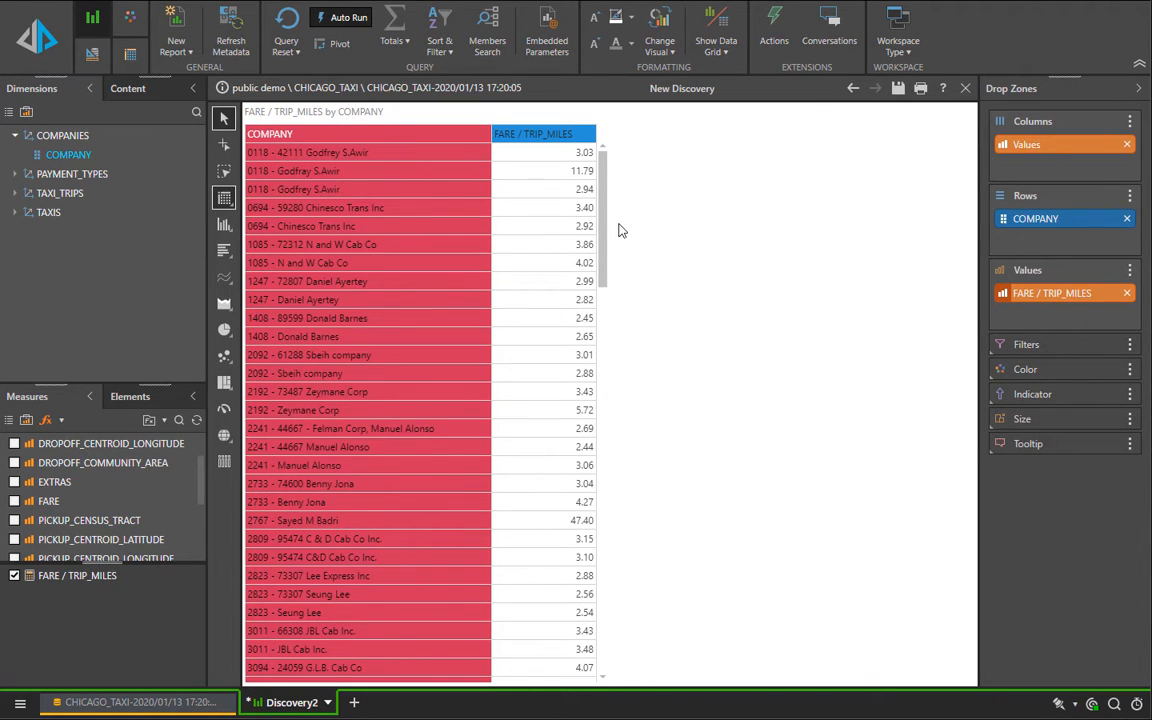
Step: Dice the FARE / TRIP_MILES column by PAYMENT_TYPE from the PAYMENT_TYPES dimension
right_click(555, 139)
mouse_move(577, 180)
mouse_move(733, 180)
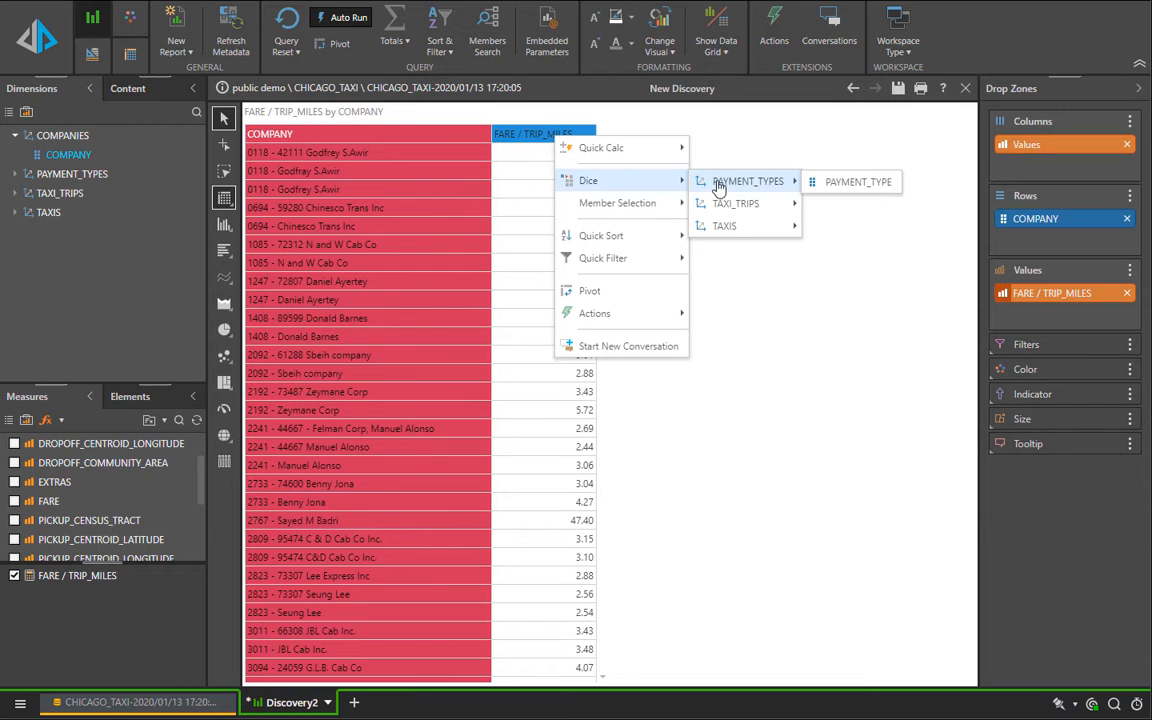
left_click(848, 183)
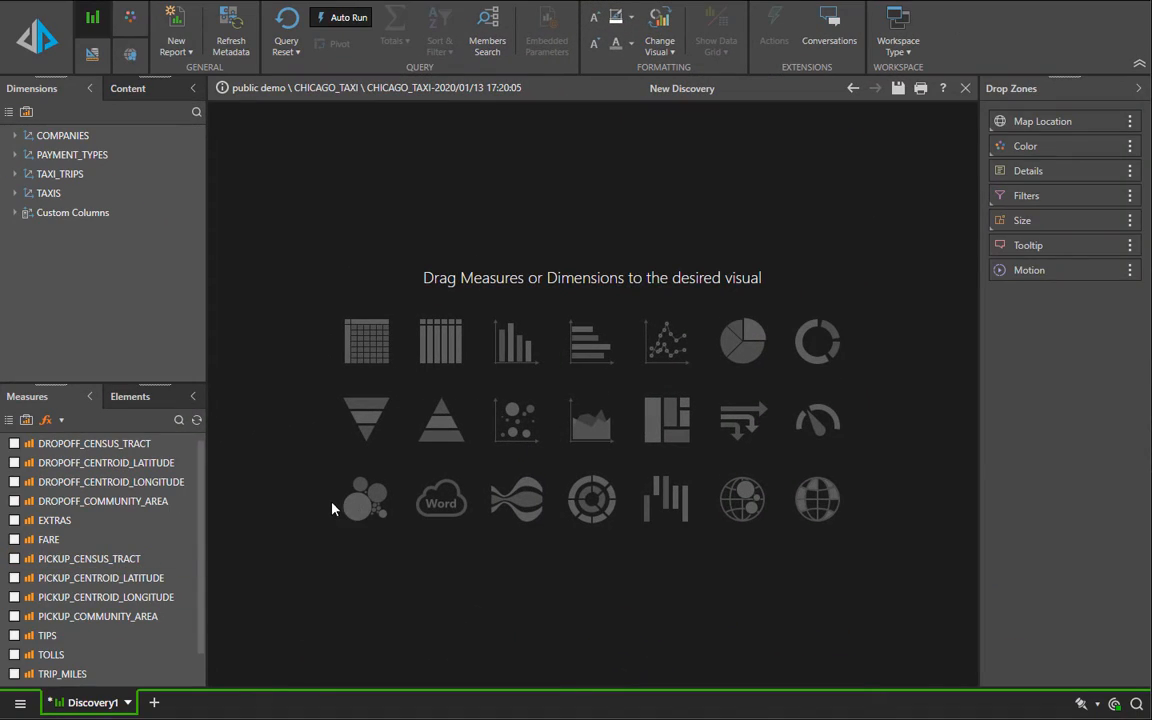
Step: Build a map located by PICKUP_CENTROID_LATITUDE and PICKUP_CENTROID_LONGITUDE, with COMPANY as the point details
left_click(14, 578)
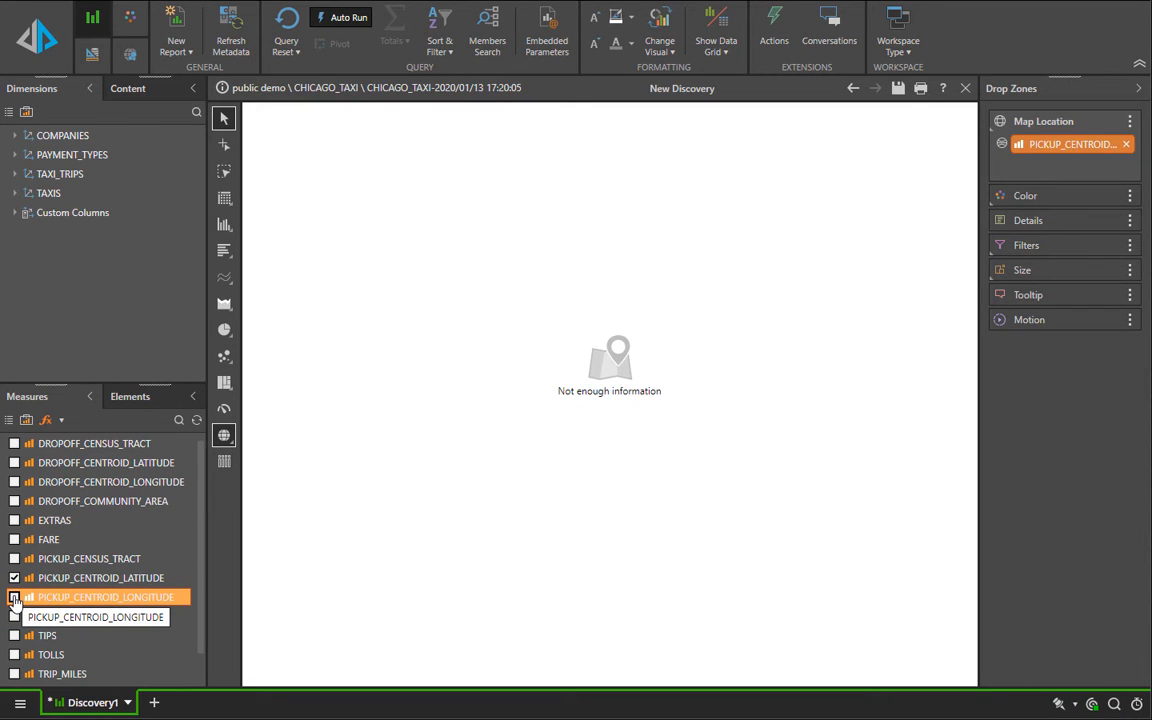
left_click(14, 598)
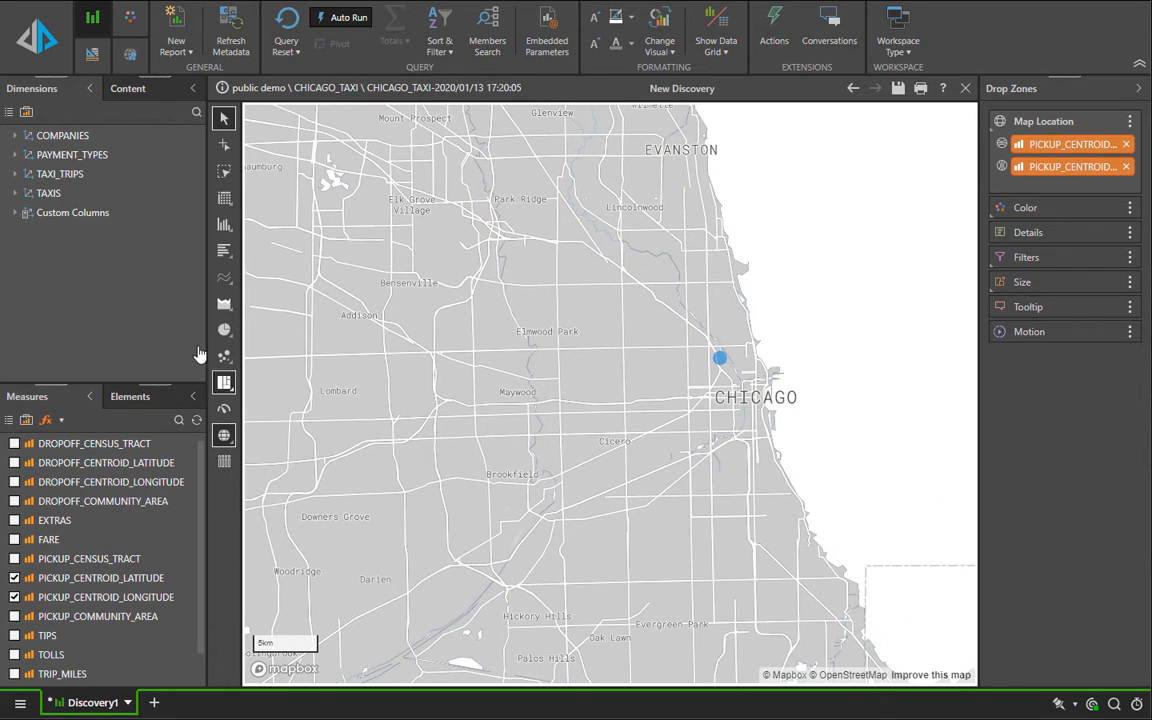
double_click(62, 135)
left_click_drag(68, 154, 1045, 237)
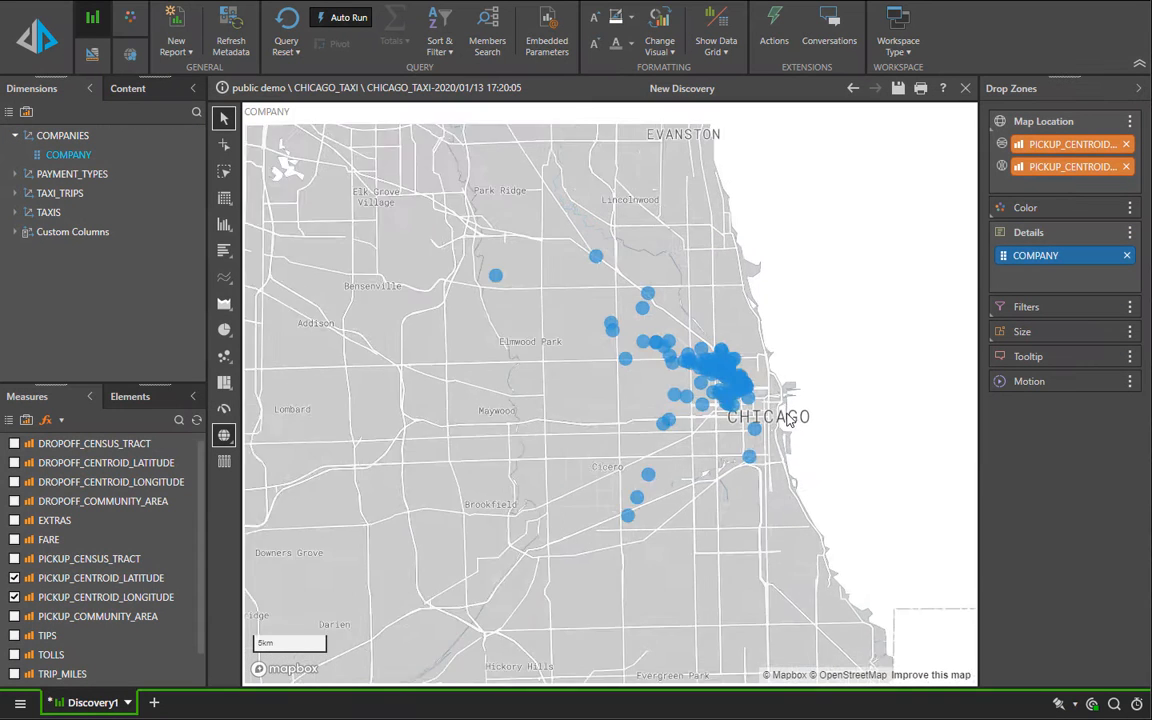
Step: Color the map's company points by PAYMENT_TYPE and size them by FARE
double_click(83, 174)
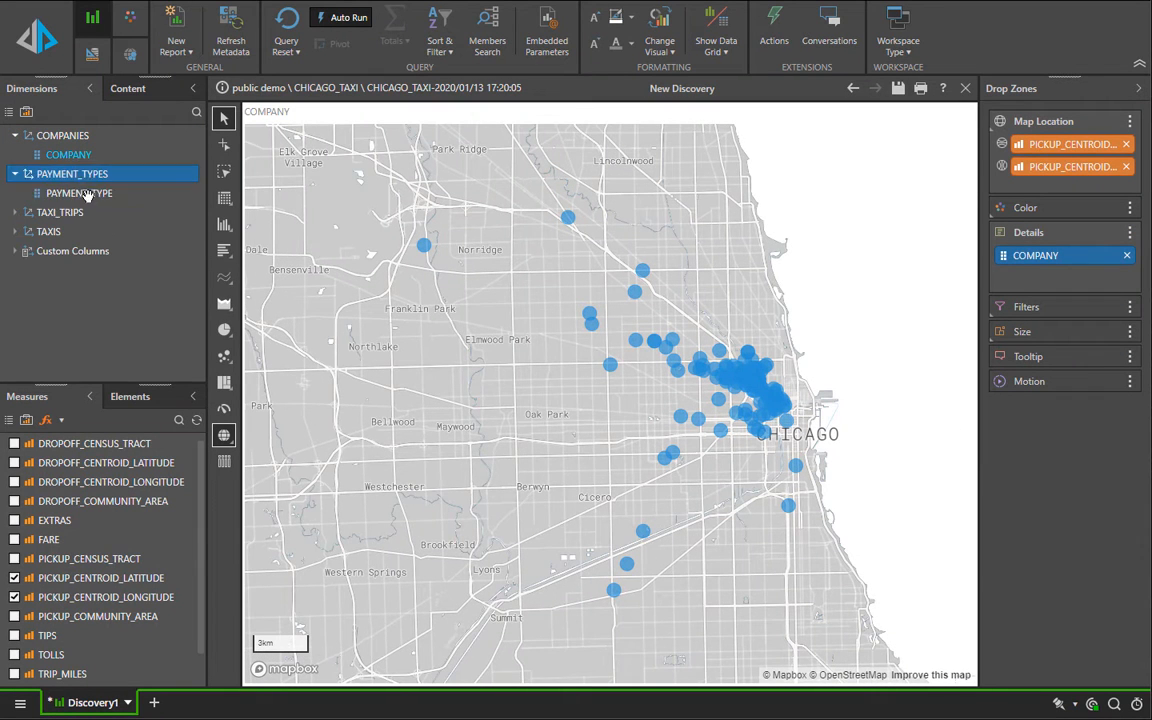
left_click_drag(88, 194, 1045, 226)
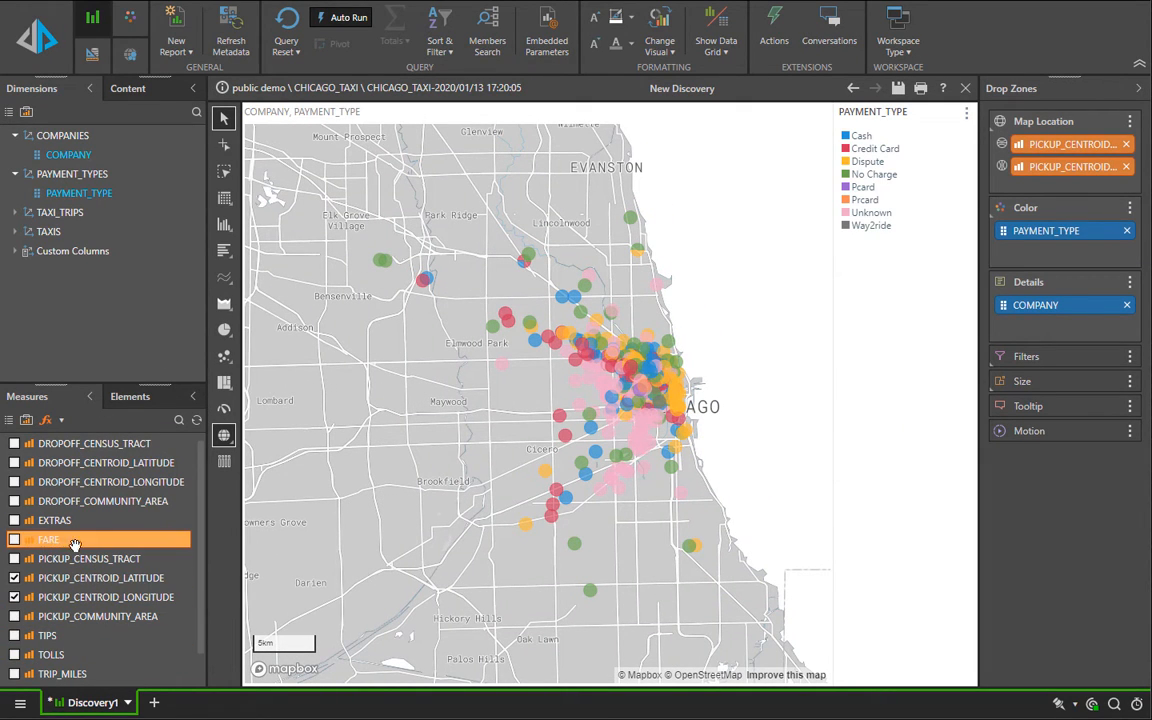
left_click_drag(69, 540, 1025, 400)
scroll(681, 378, "up", 3)
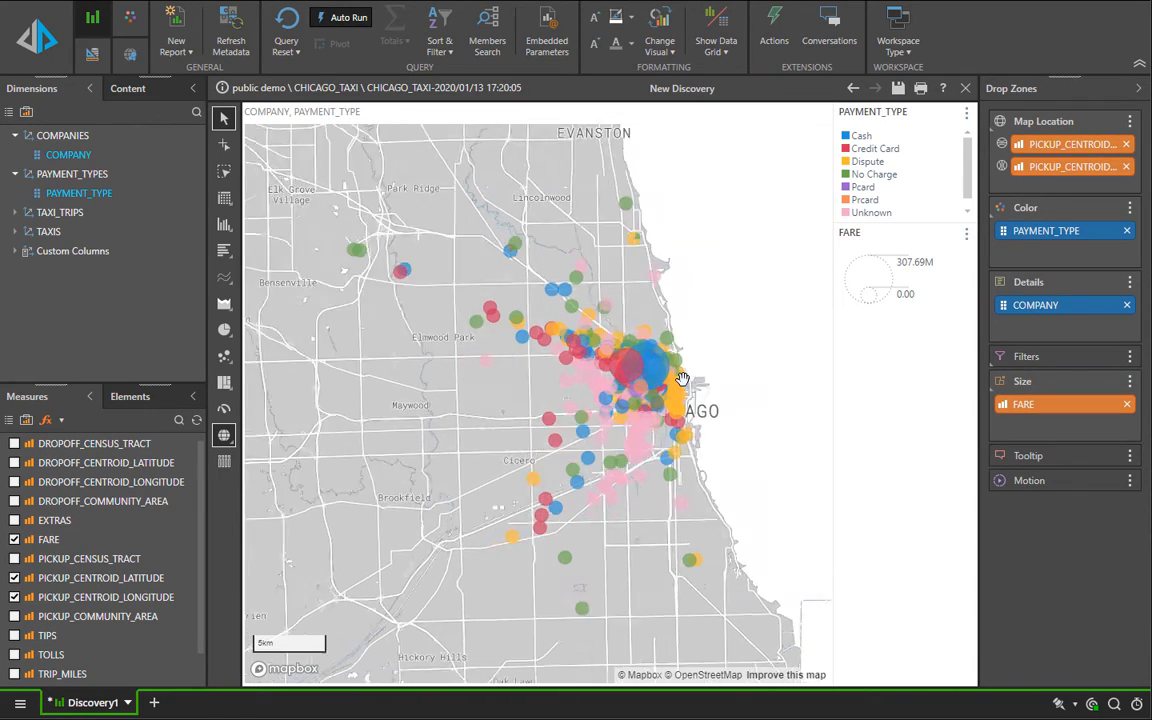
scroll(589, 391, "up", 4)
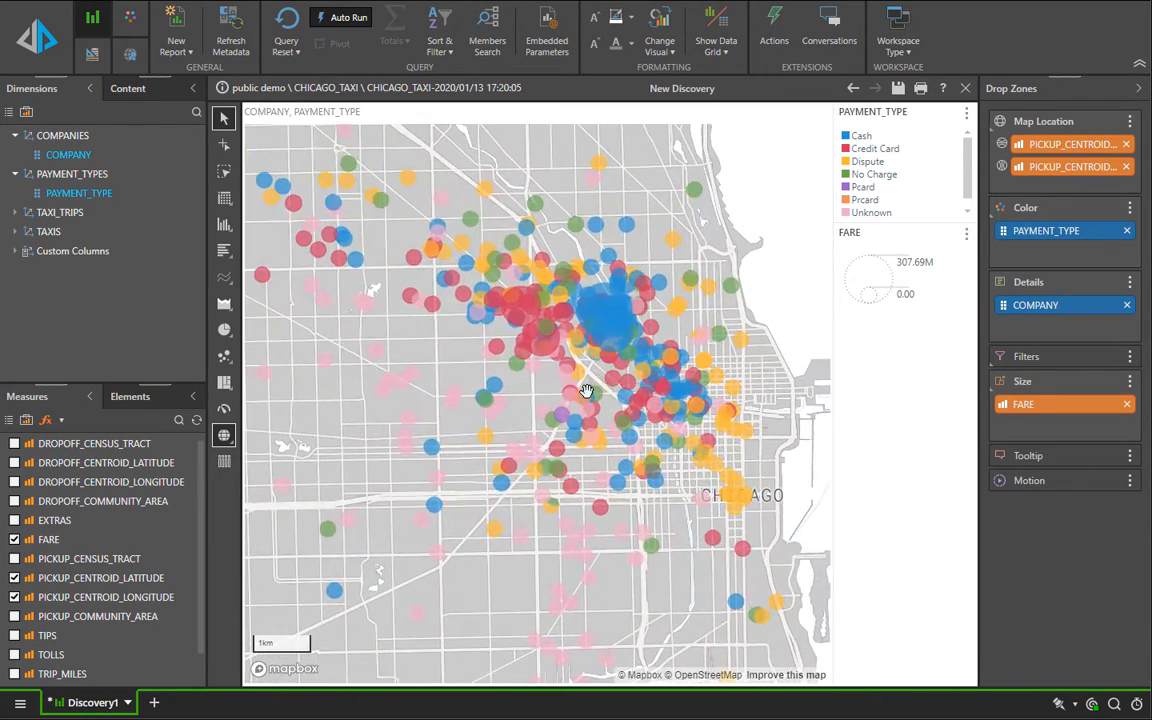
scroll(680, 330, "up", 3)
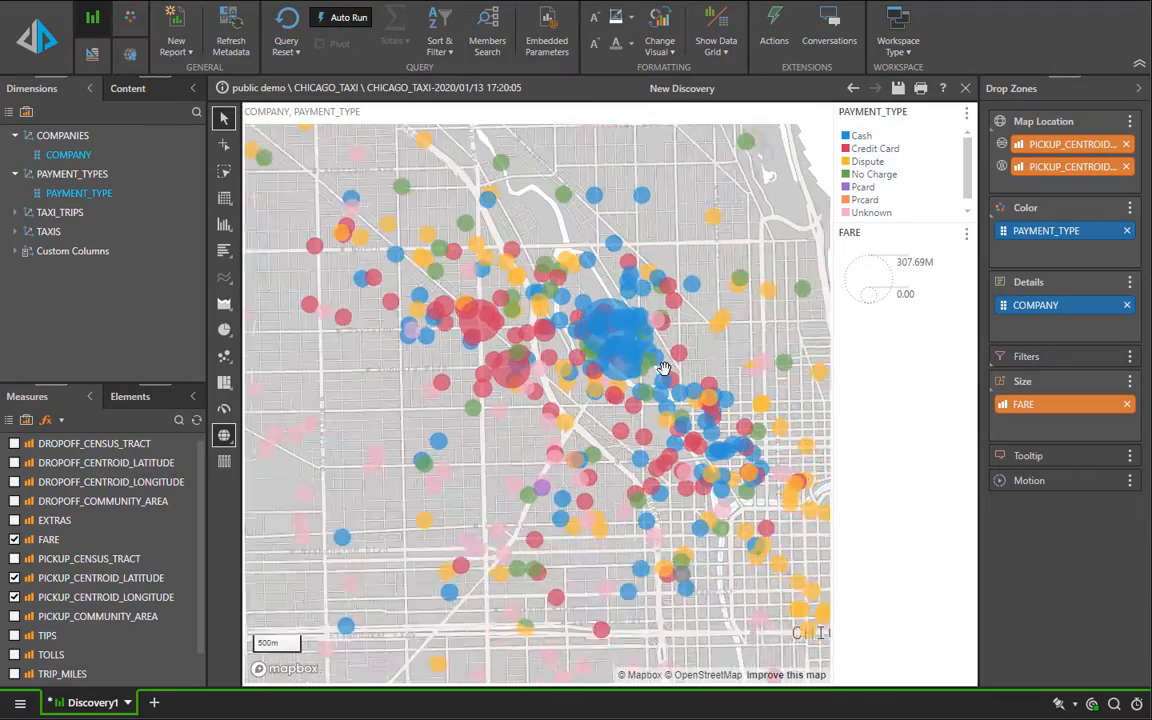
scroll(662, 367, "down", 2)
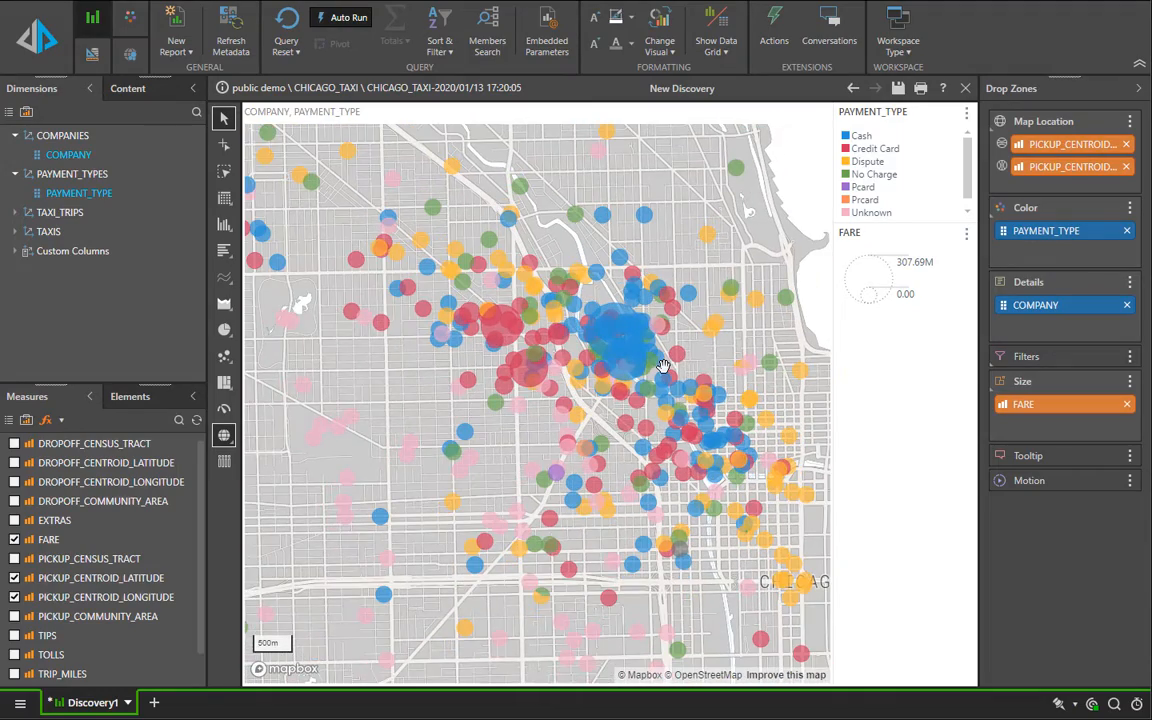
scroll(662, 367, "down", 4)
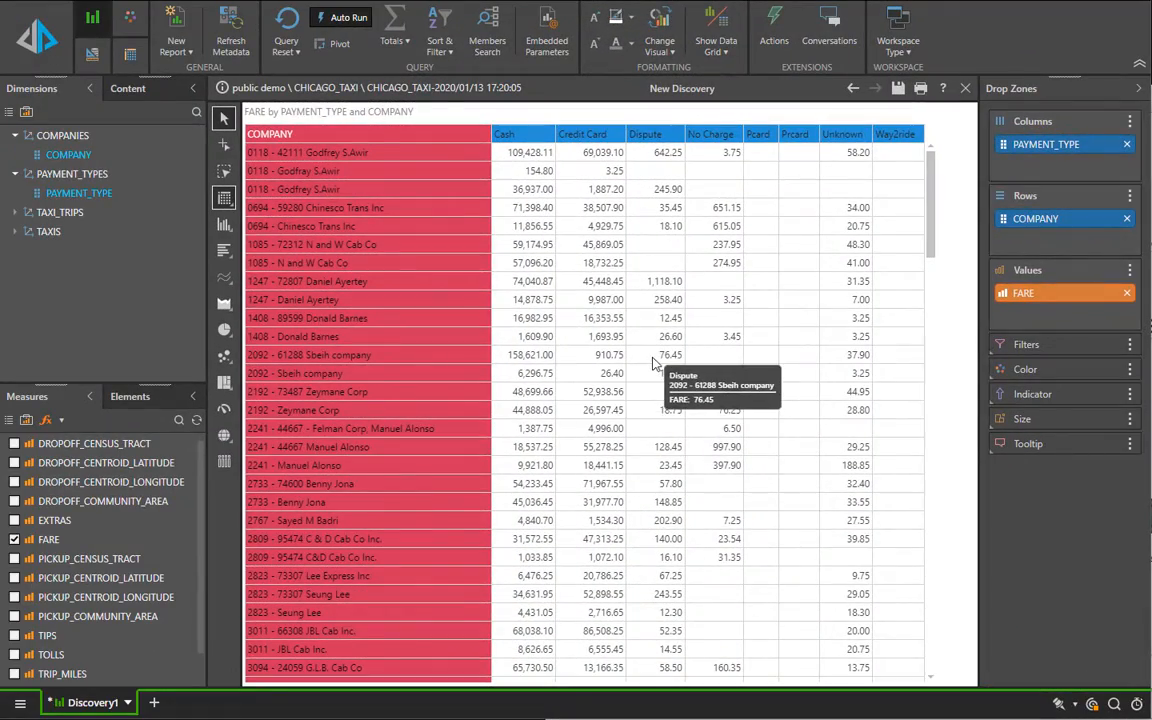
Step: Group the Cash and Credit Card columns of the FARE grid into one member, listing all other payment types individually
left_click(515, 136)
left_click(581, 138, "ctrl")
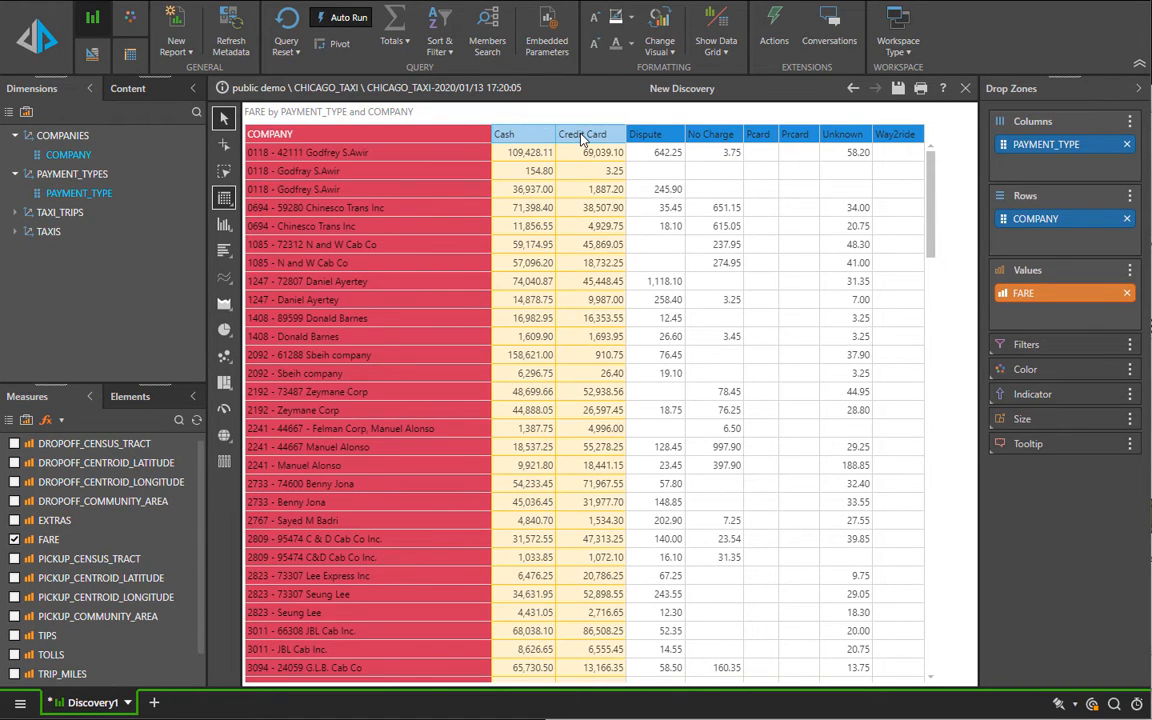
right_click(584, 138)
mouse_move(626, 146)
mouse_move(755, 146)
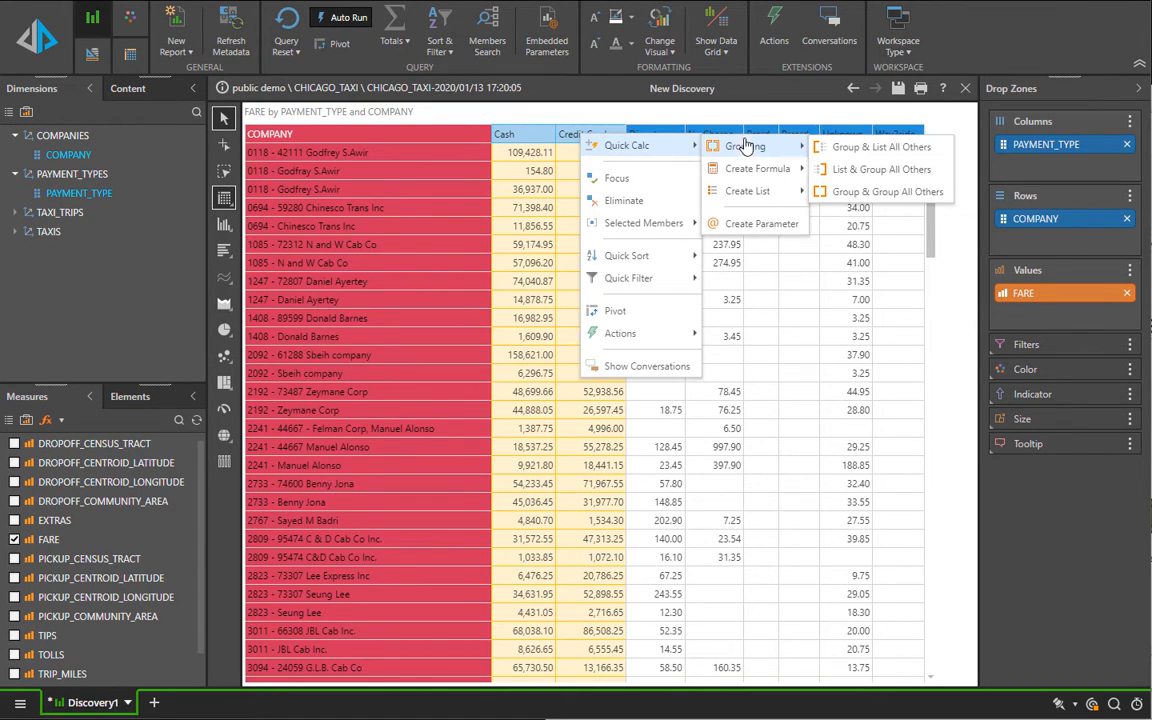
left_click(874, 149)
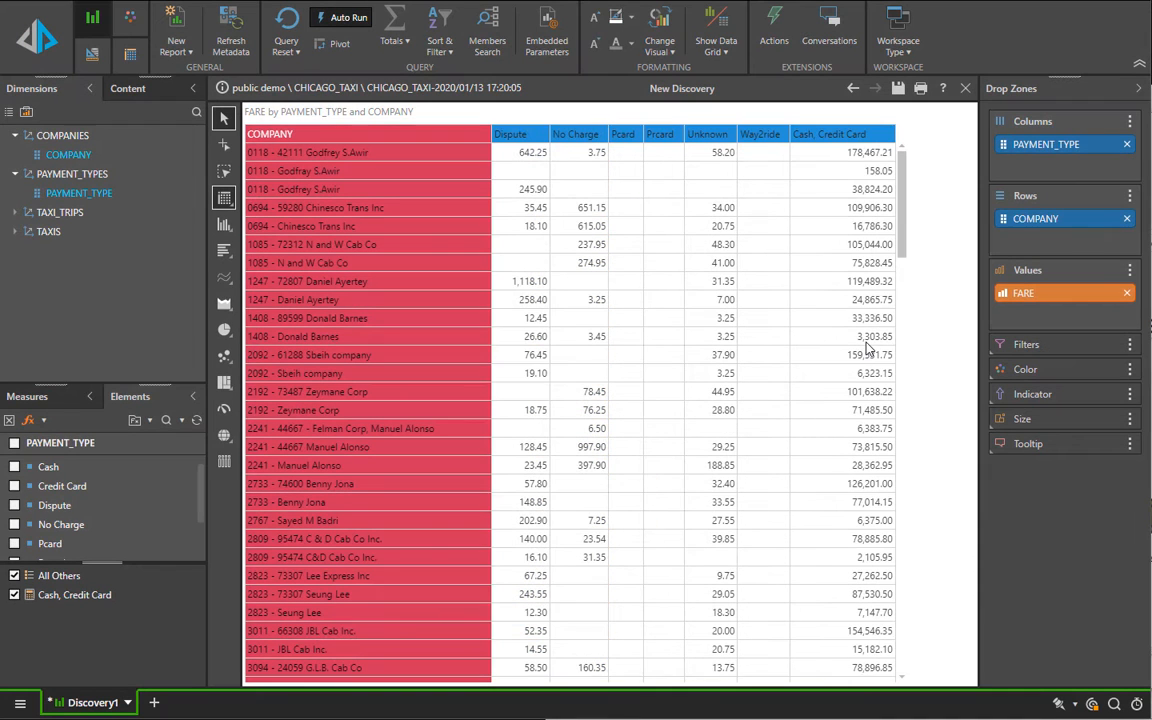
mouse_move(226, 393)
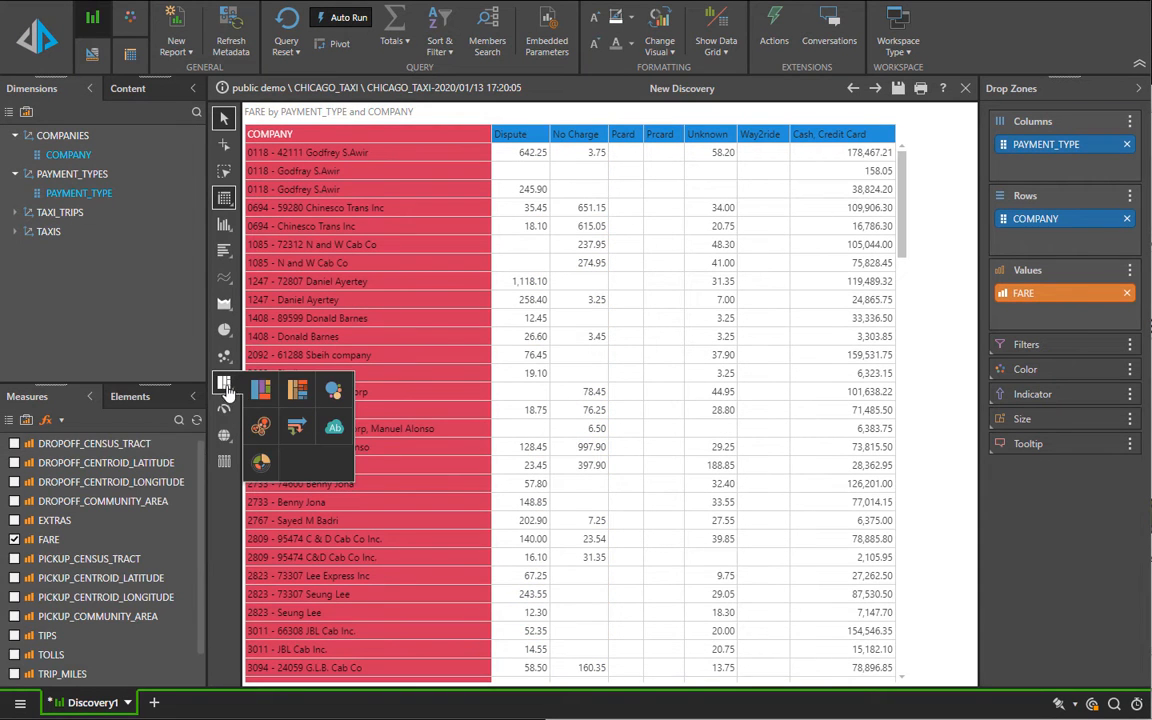
left_click(301, 351)
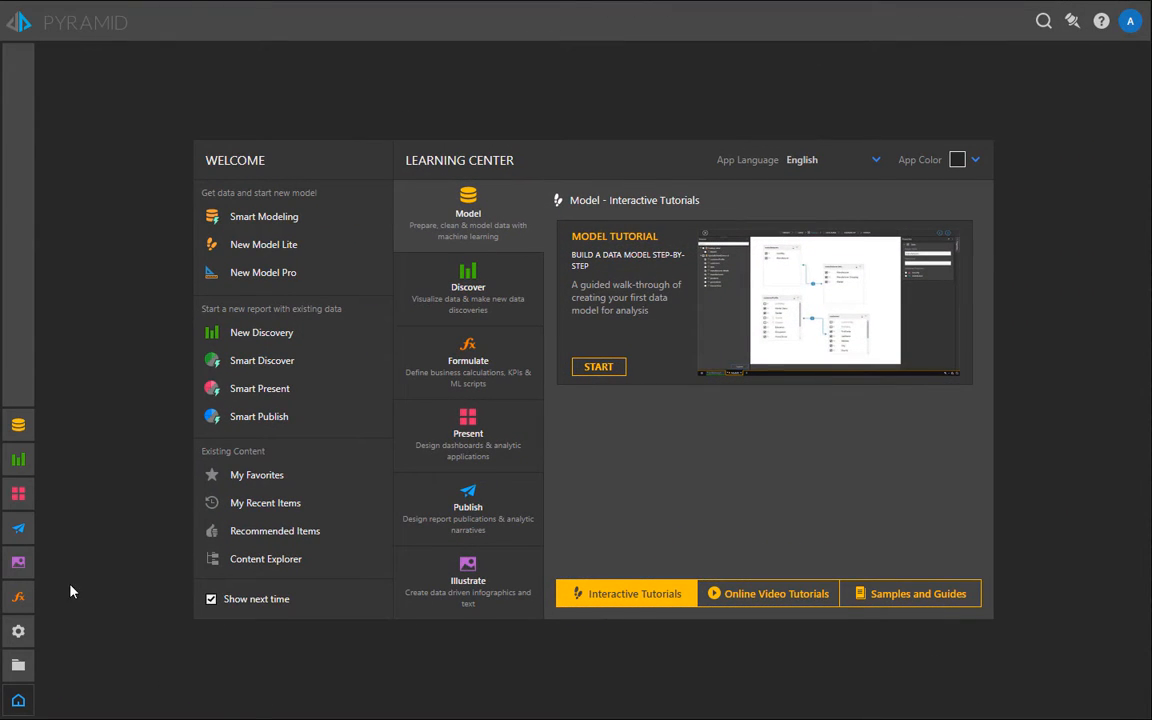
Step: Start a new data model in Model Pro and widen the list of flow elements
left_click(20, 430)
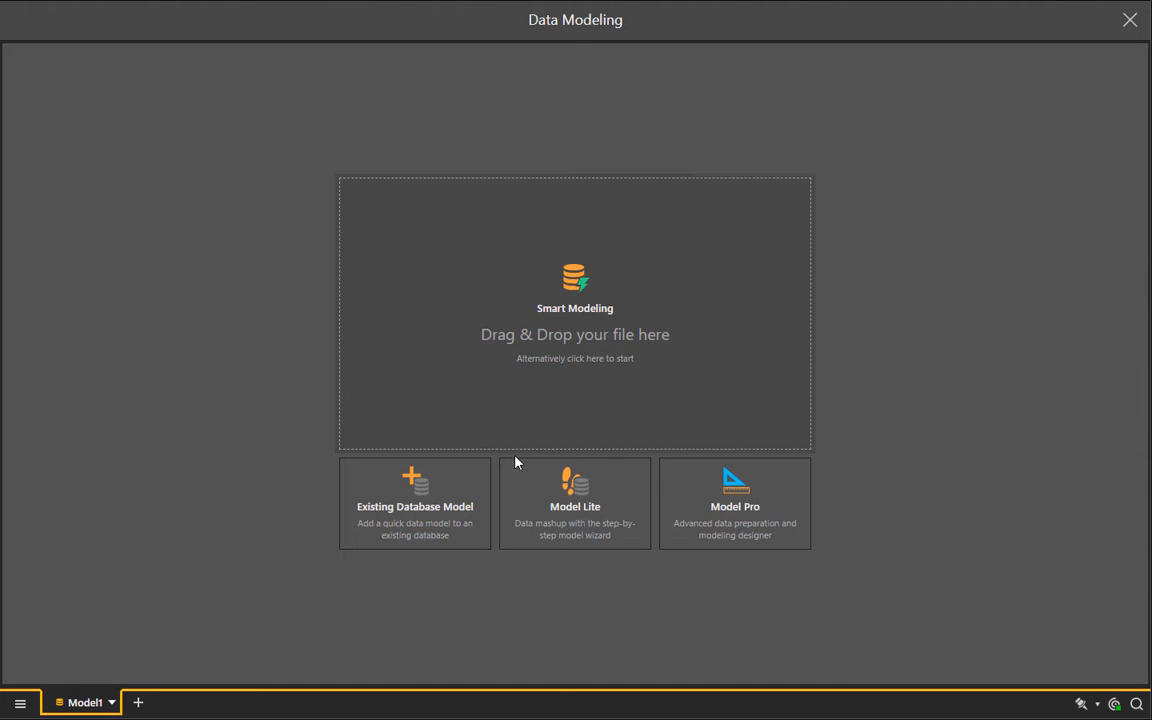
left_click(767, 530)
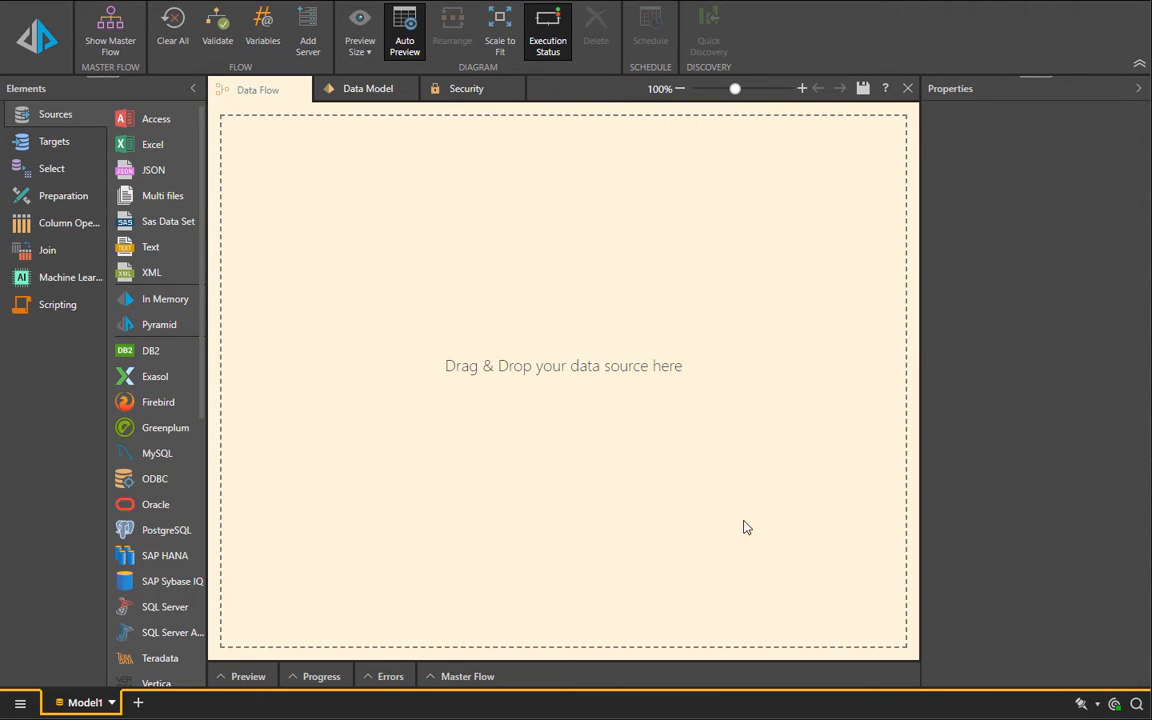
left_click_drag(215, 419, 256, 417)
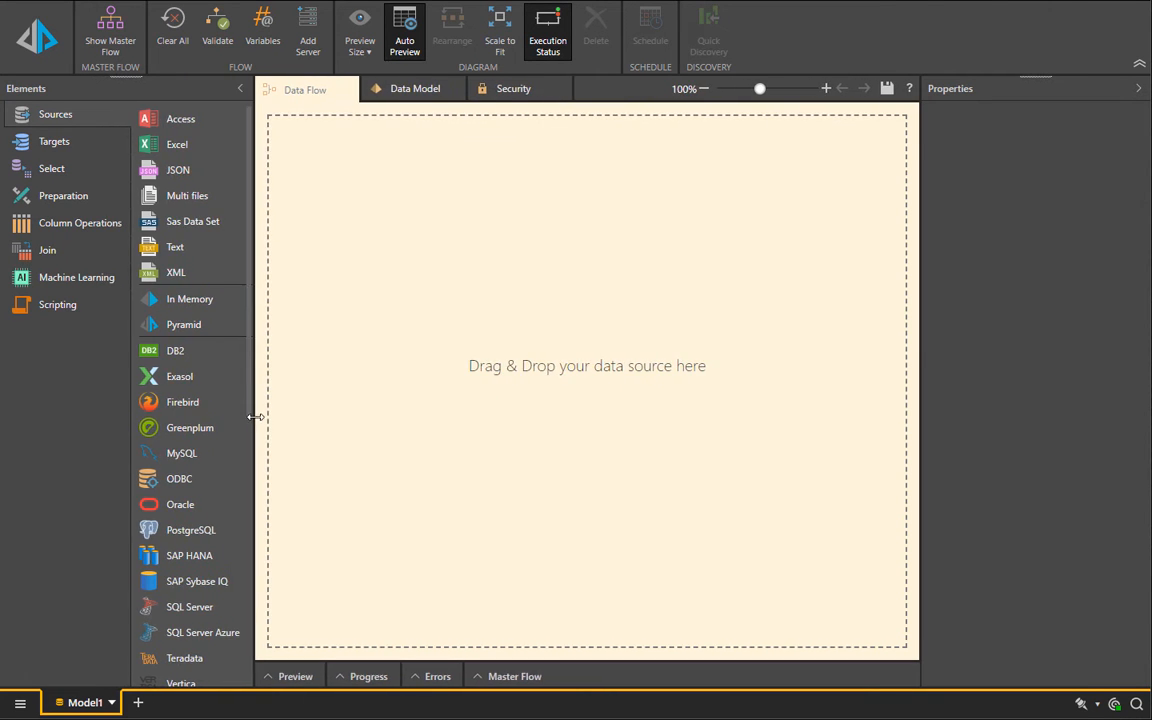
Step: Add Sales Data.xlsx as an Excel source and create select nodes for all its tables except transactions
left_click_drag(171, 150, 318, 186)
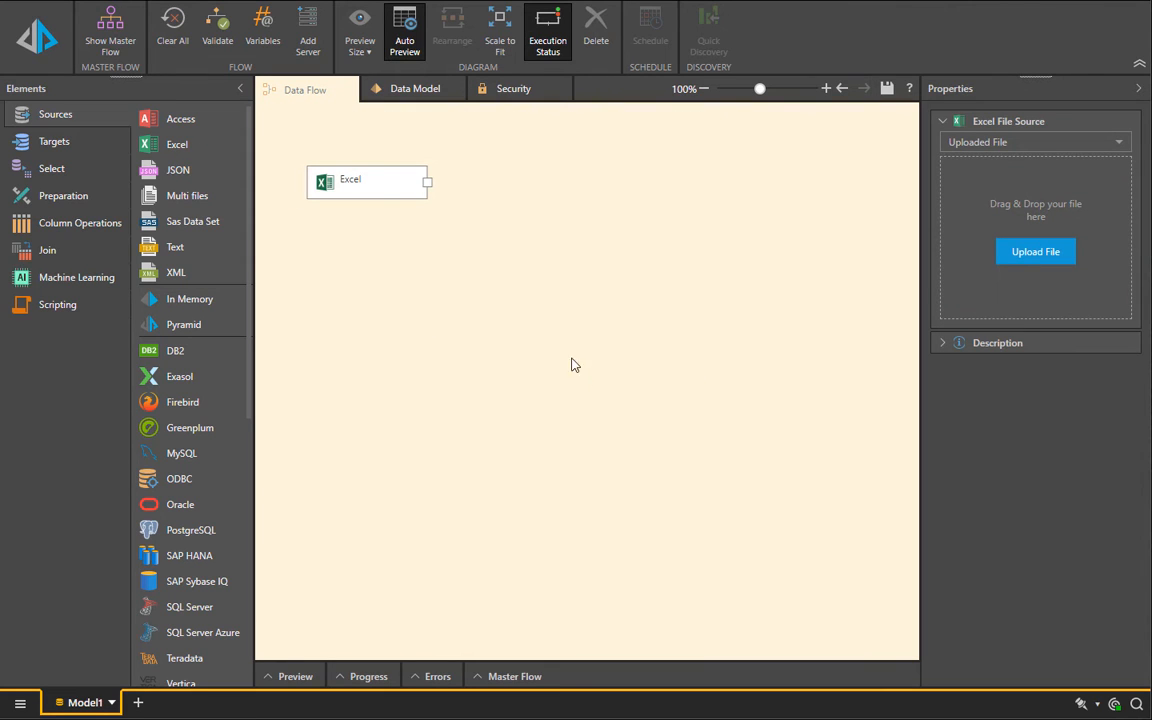
left_click_drag(496, 152, 1095, 275)
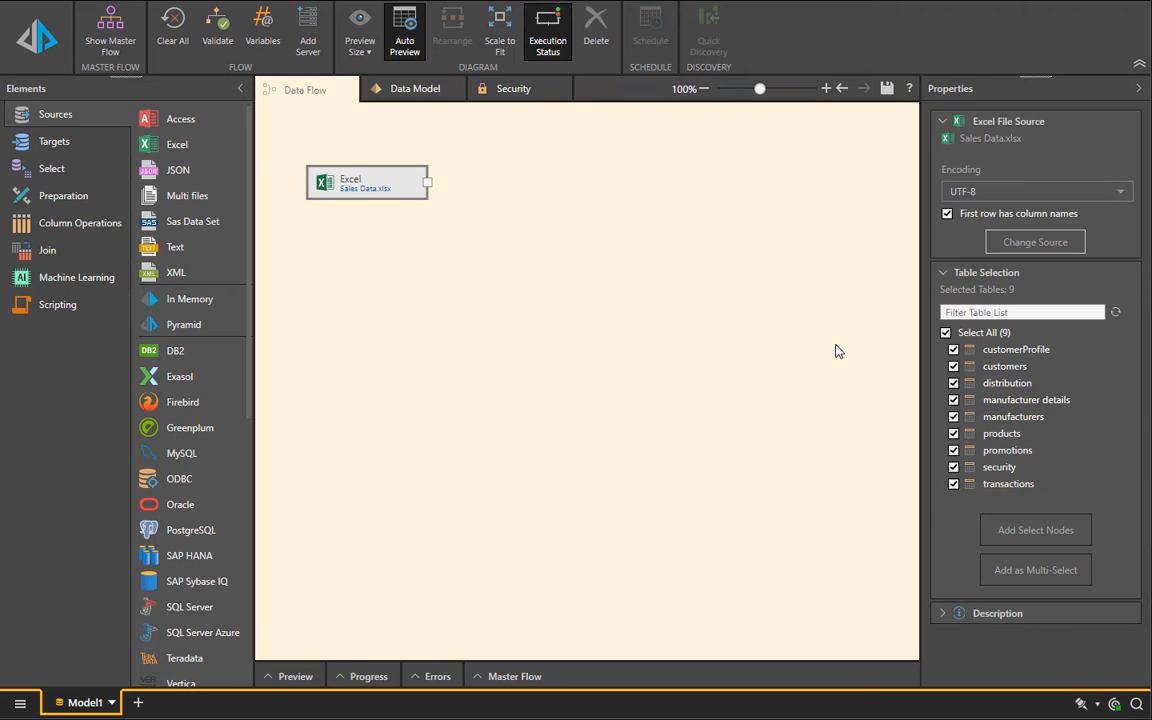
left_click(953, 484)
left_click(1035, 530)
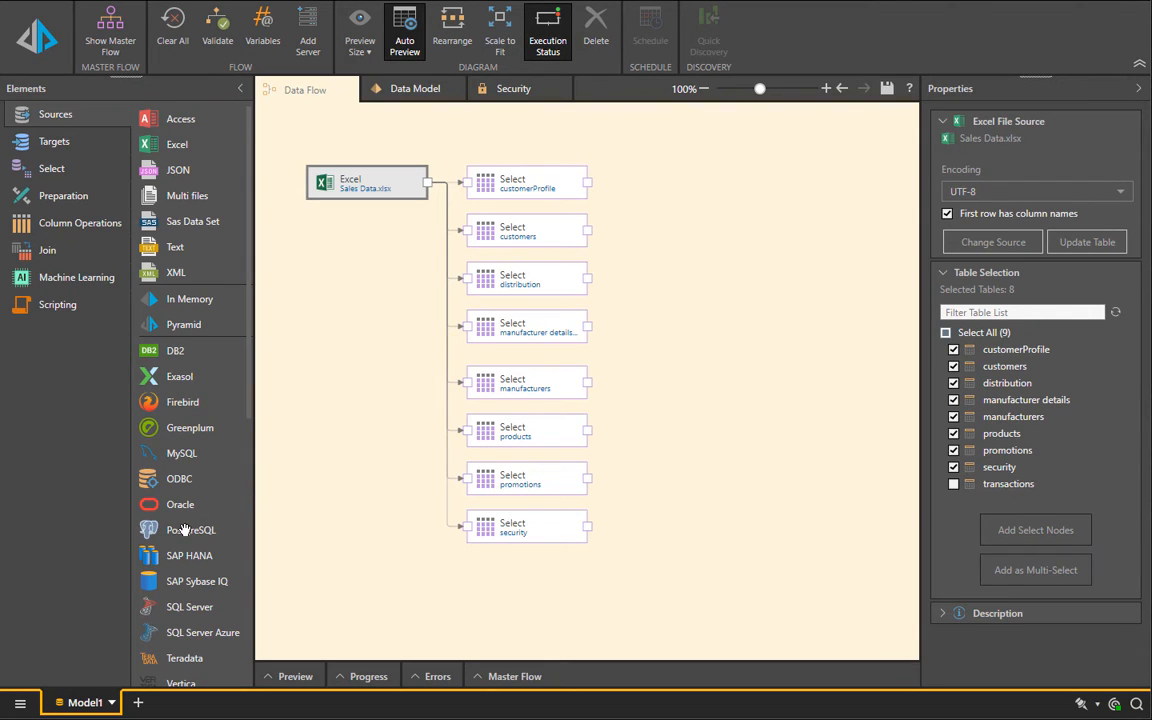
Step: Add a PostgreSQL source on Local PG with the Pyramid_Lite_Demo database and create a select node for only the data table
left_click_drag(184, 530, 300, 590)
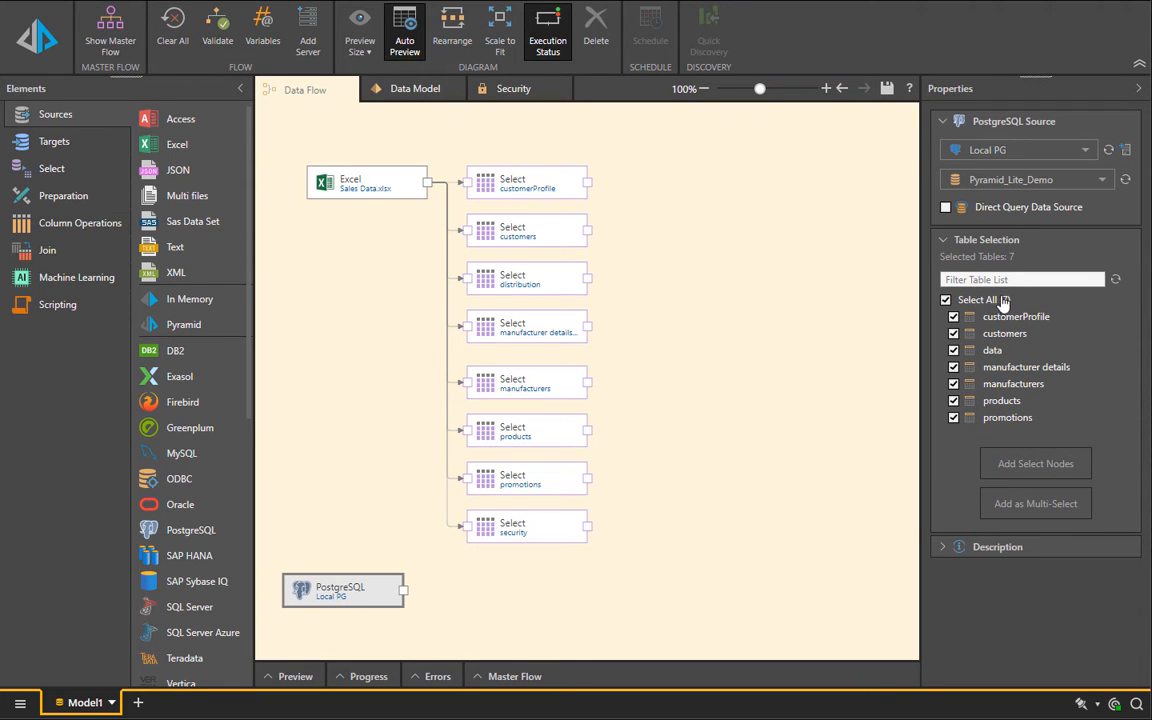
left_click(945, 300)
left_click(953, 350)
left_click(1020, 466)
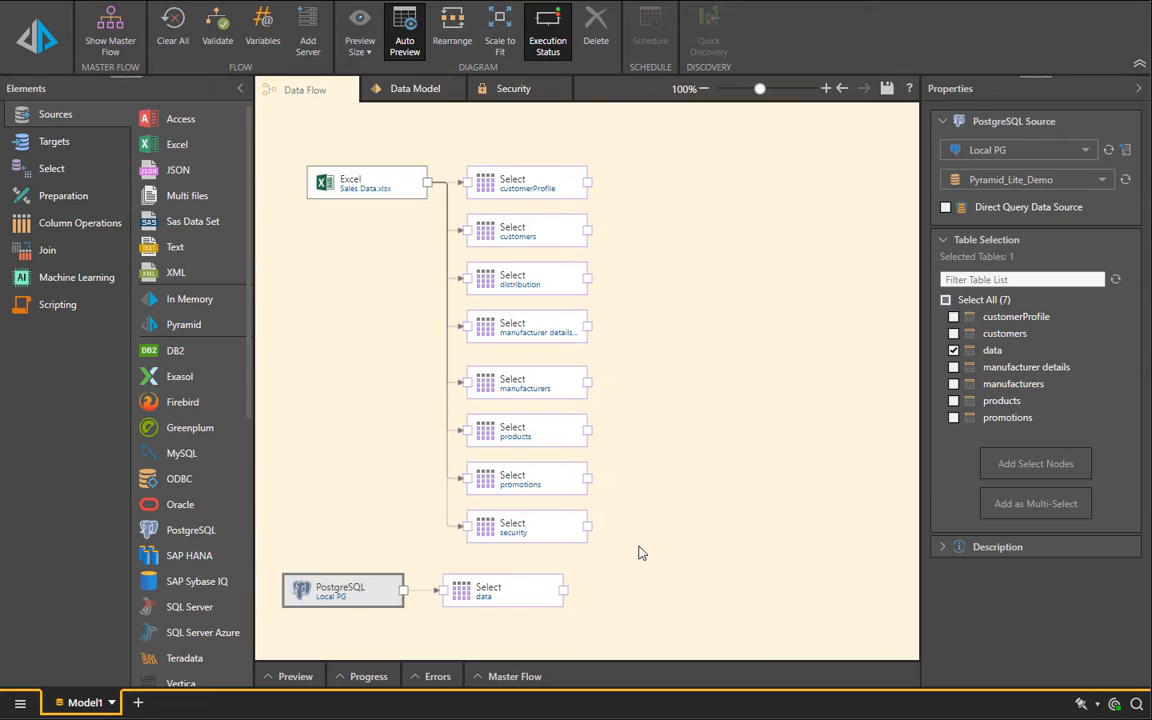
Step: Append a Time Intelligence node on dateKey to the PostgreSQL data table and connect its output to a Kmeans-Weka node
left_click(42, 193)
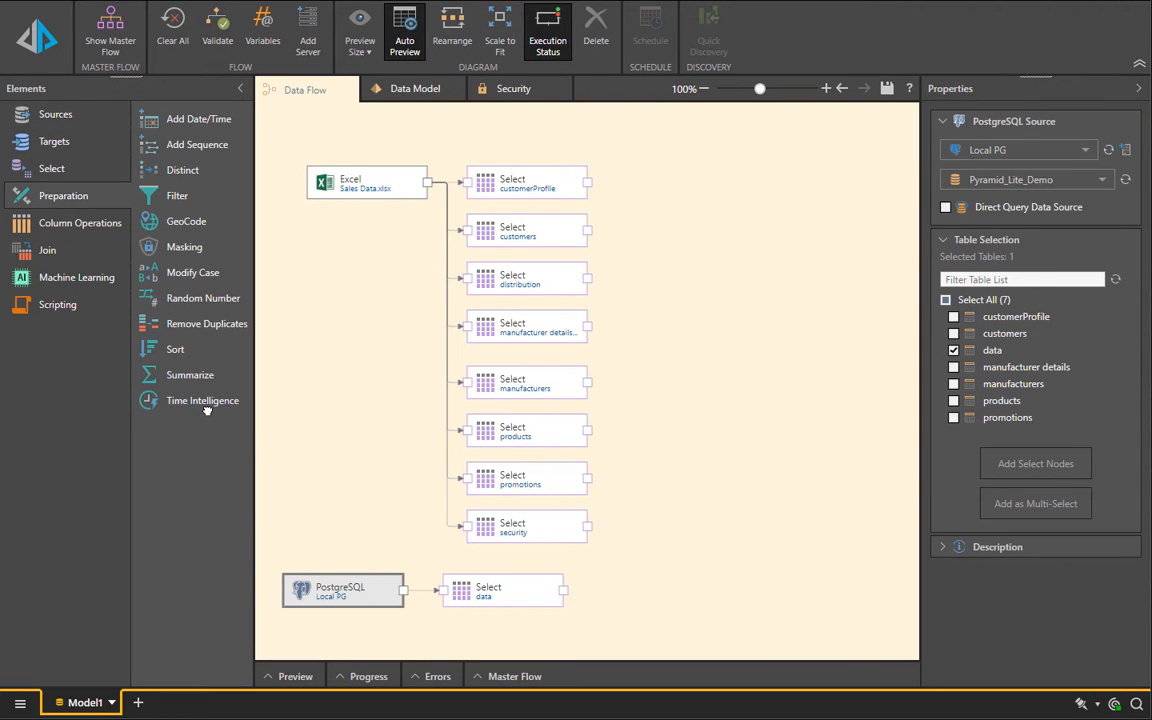
left_click_drag(206, 410, 678, 610)
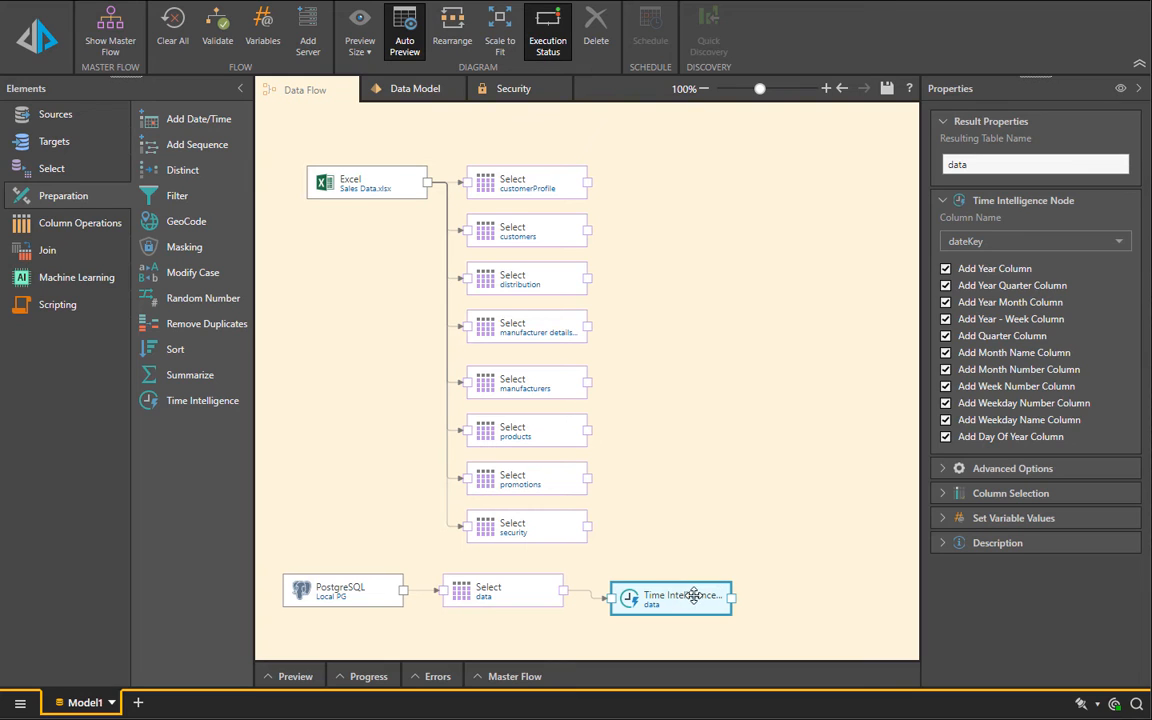
left_click(87, 284)
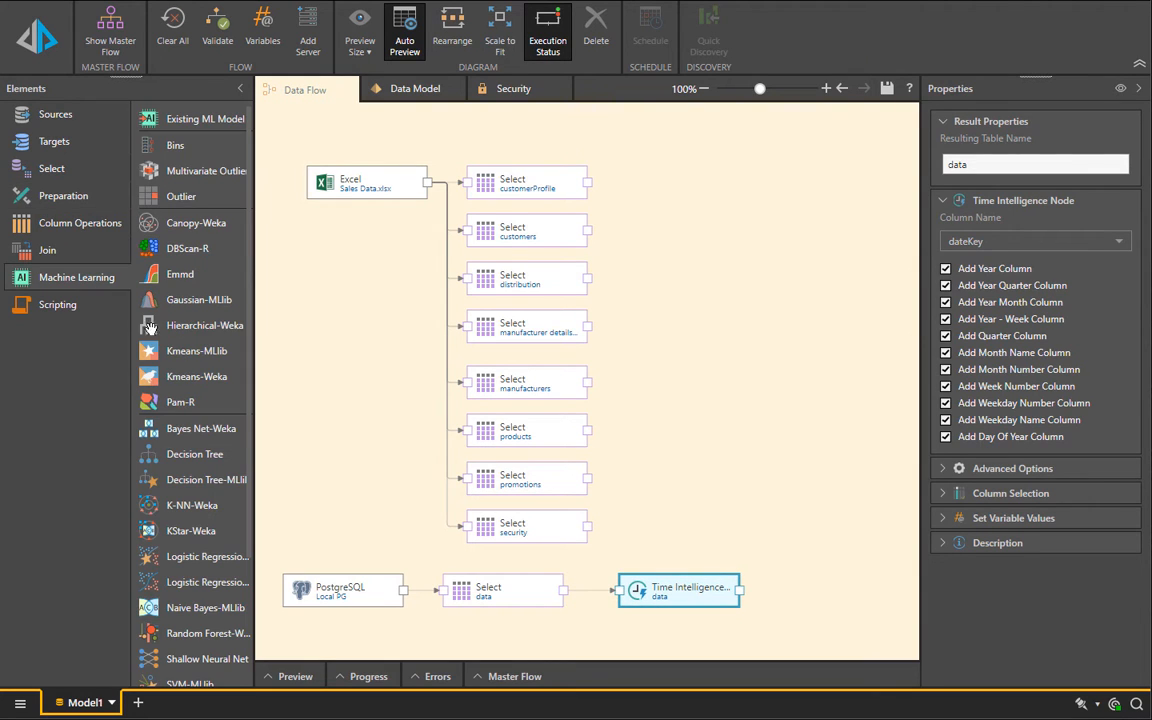
left_click_drag(165, 374, 680, 498)
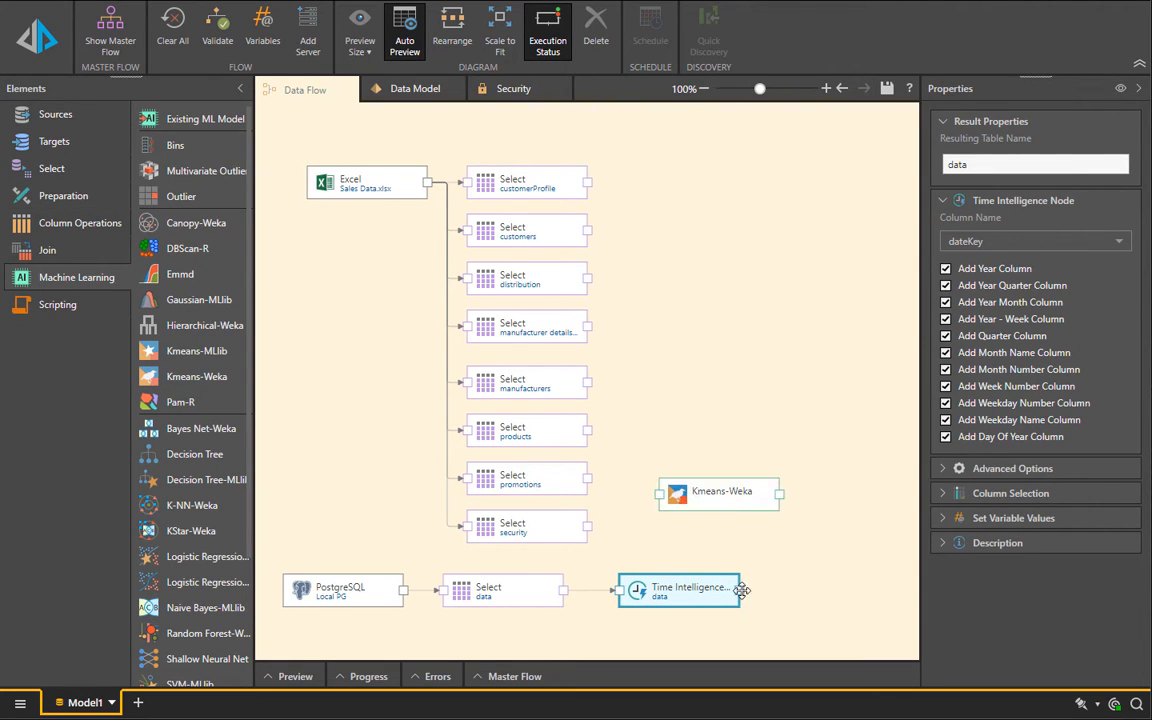
left_click_drag(740, 591, 660, 496)
left_click_drag(733, 507, 755, 529)
left_click(749, 515)
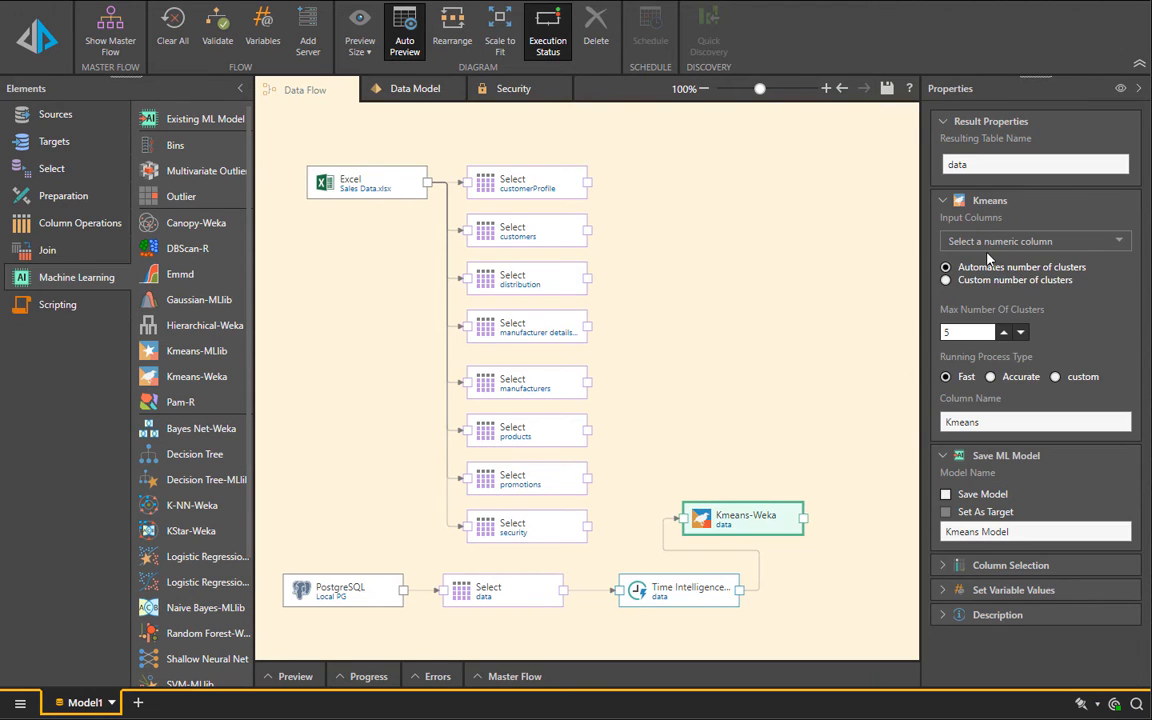
Step: Set the Kmeans input columns to Quantity, Margin, OverHead, Sales and net profit, with a custom number of 5 clusters
left_click(990, 242)
scroll(975, 372, "down", 6)
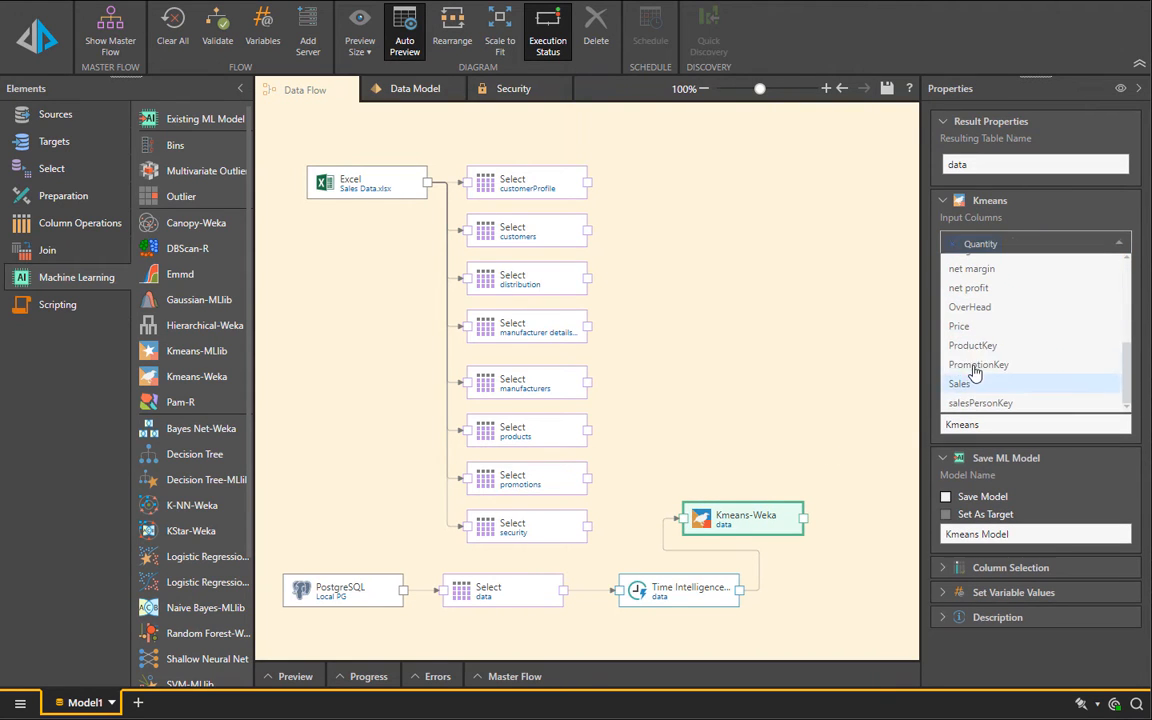
left_click(962, 384)
left_click(966, 327)
left_click(968, 328)
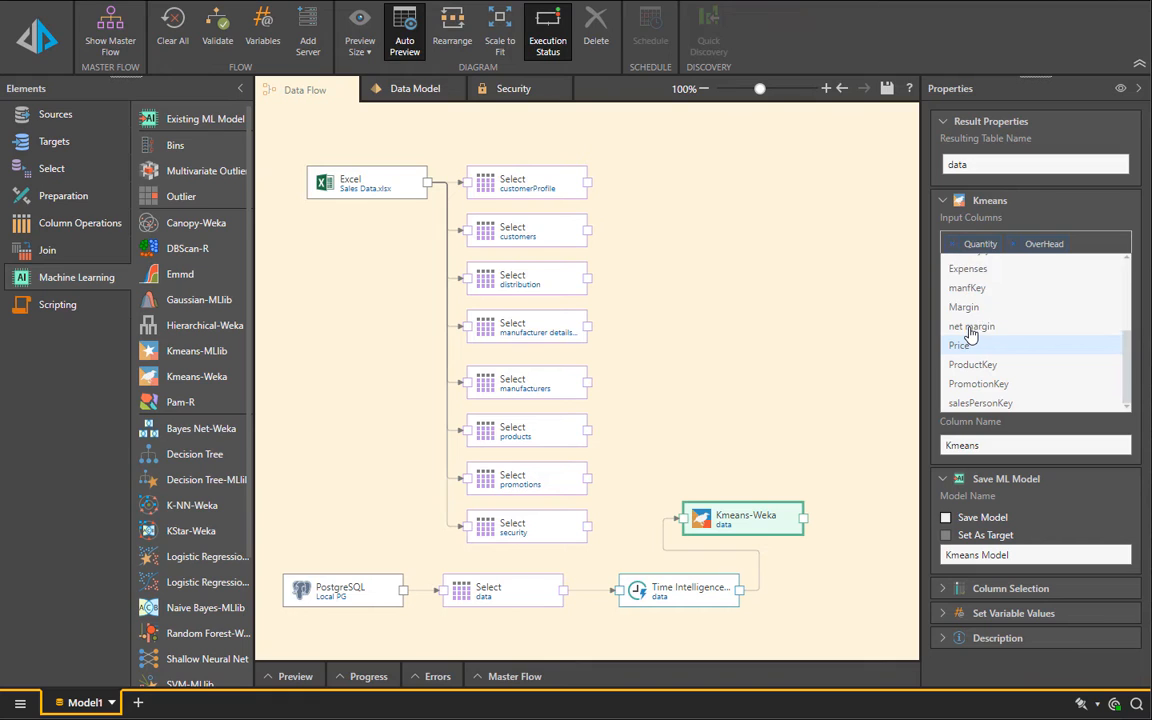
left_click(969, 330)
left_click(851, 327)
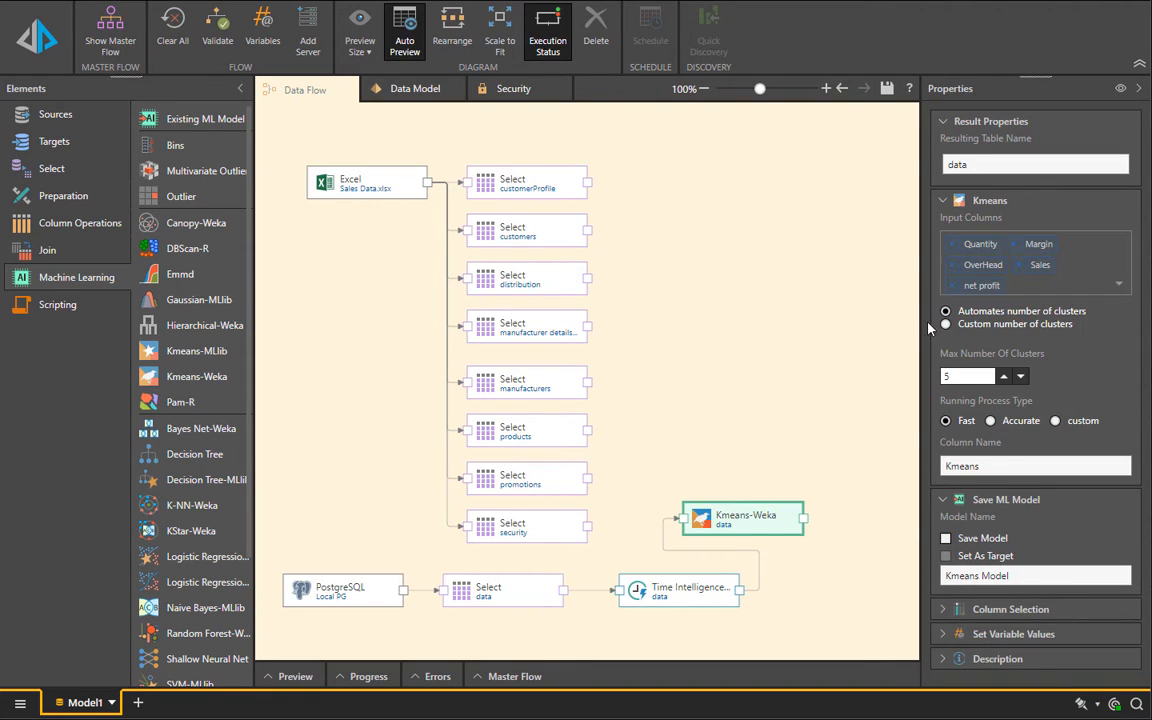
left_click(946, 325)
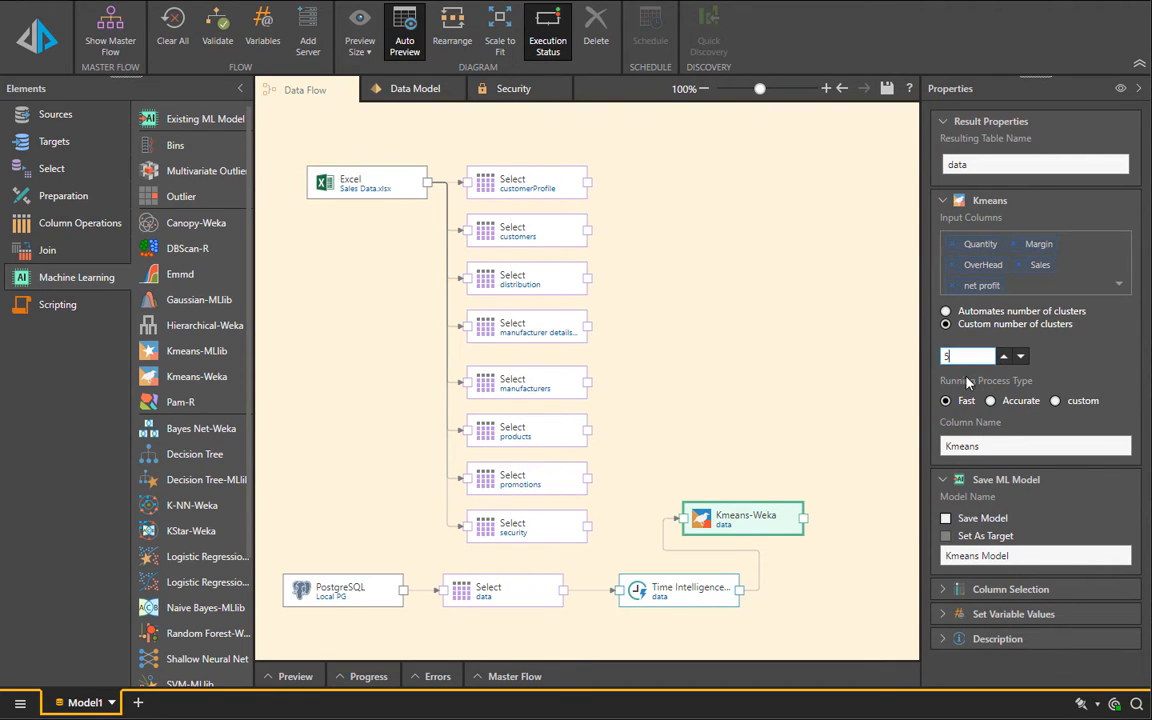
Step: Add an Exasol target on the private demo server with a new database named Sales demo and connect all tables to it
left_click(42, 143)
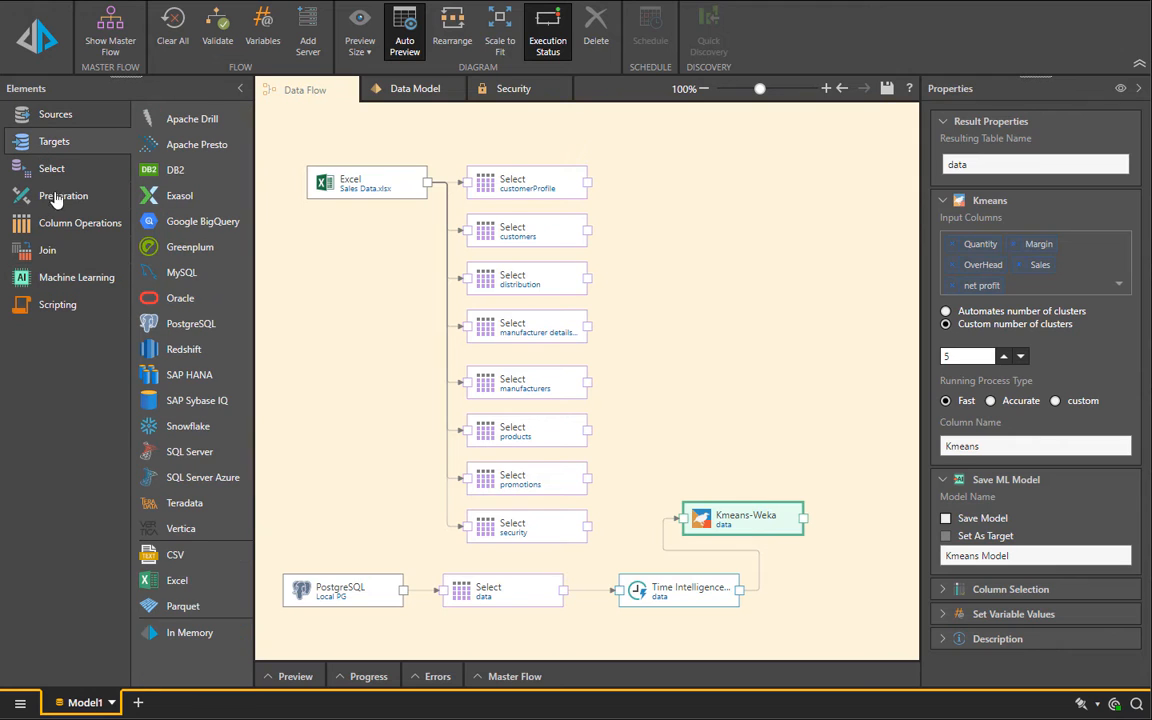
left_click_drag(181, 203, 745, 268)
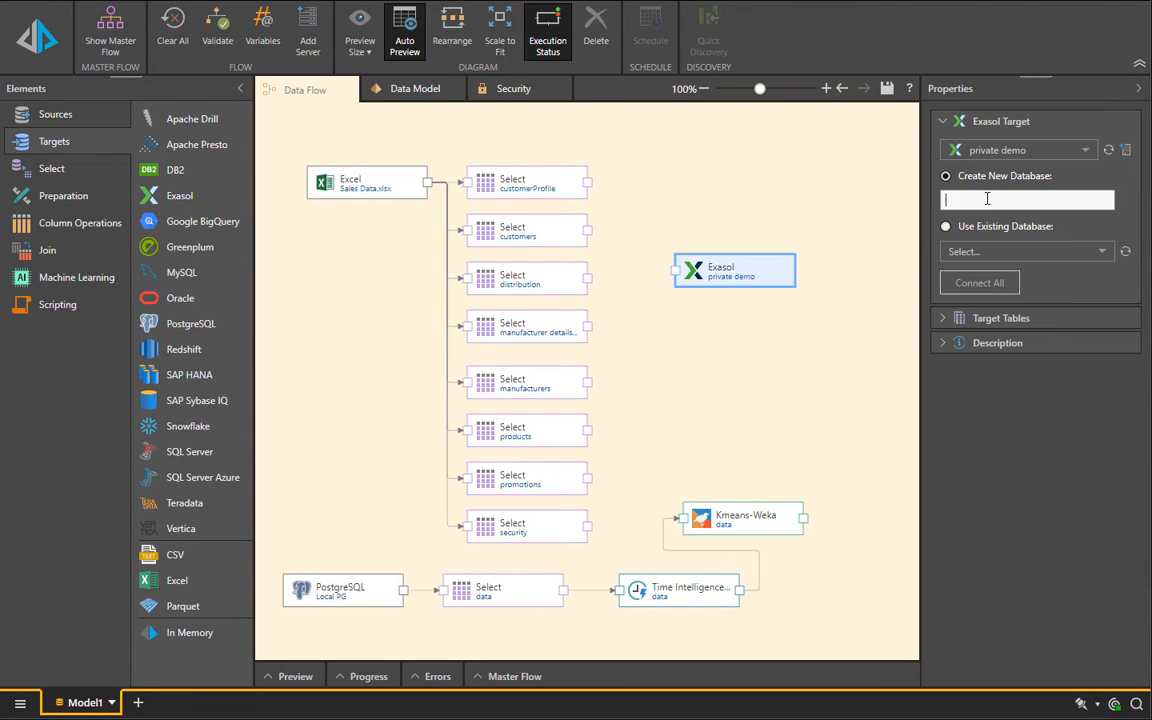
left_click(987, 283)
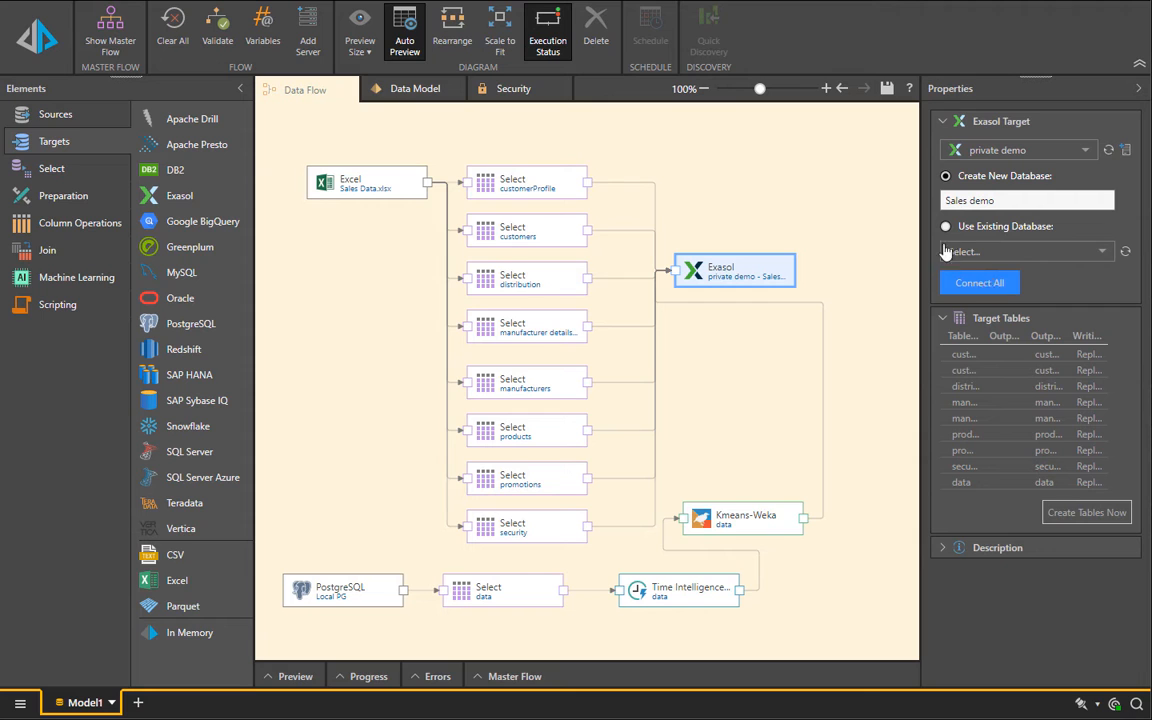
Step: Examine the tables and their relationships in the Sales demo data model
left_click(383, 97)
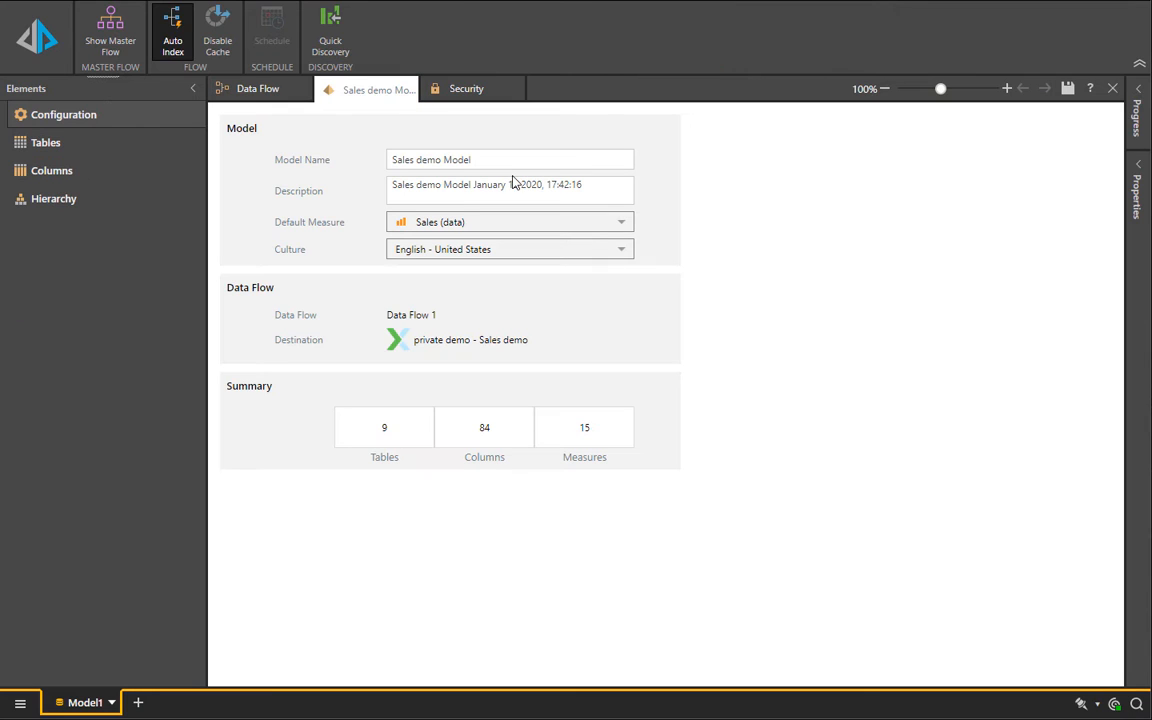
left_click(28, 146)
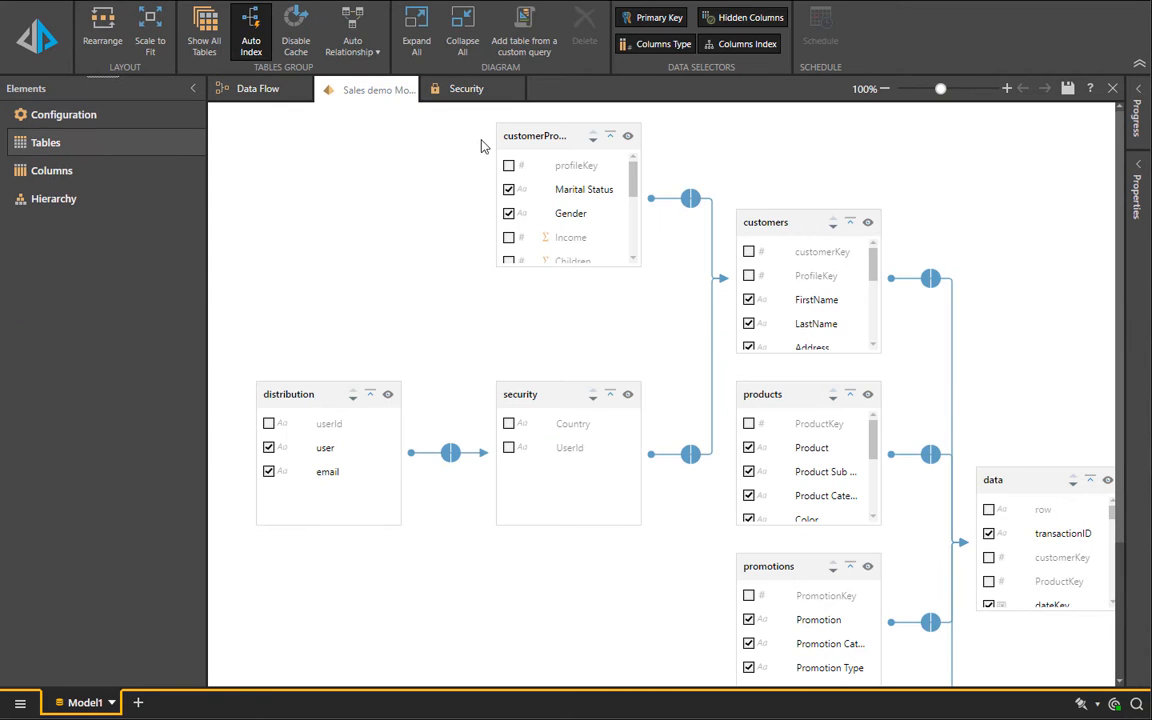
scroll(650, 585, "down", 3)
scroll(669, 585, "up", 3)
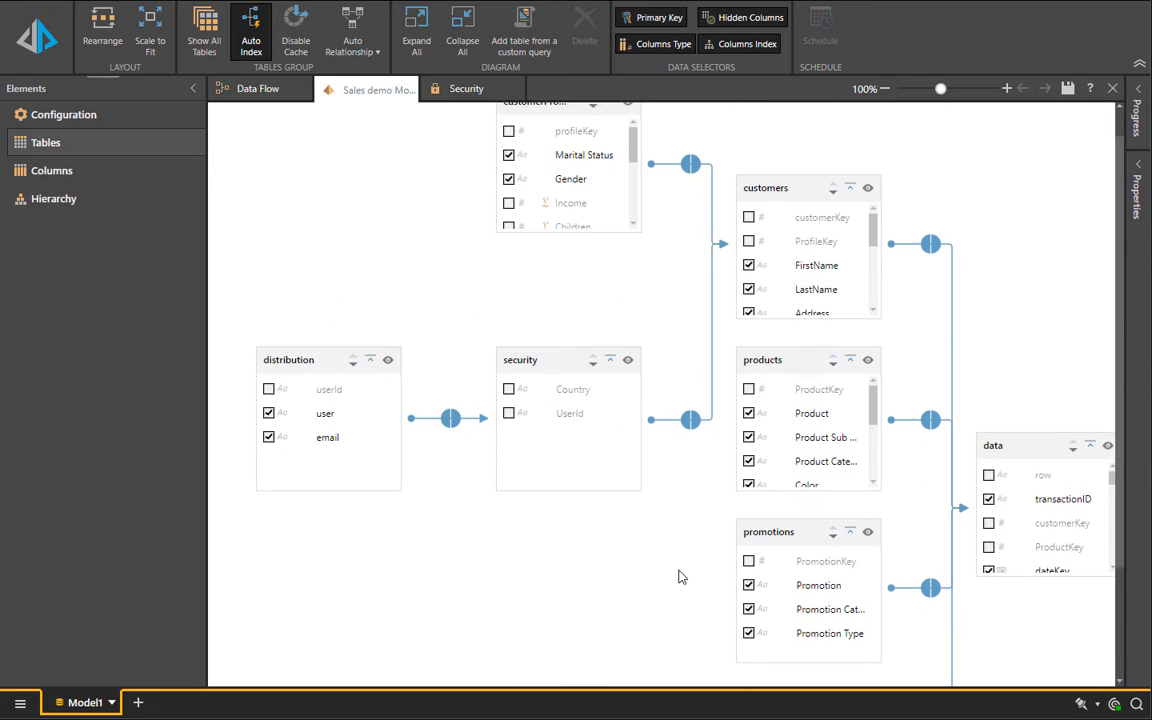
Step: Mark the security table as the security table and set the distribution table as the model's distribution table
left_click(541, 394)
right_click(541, 394)
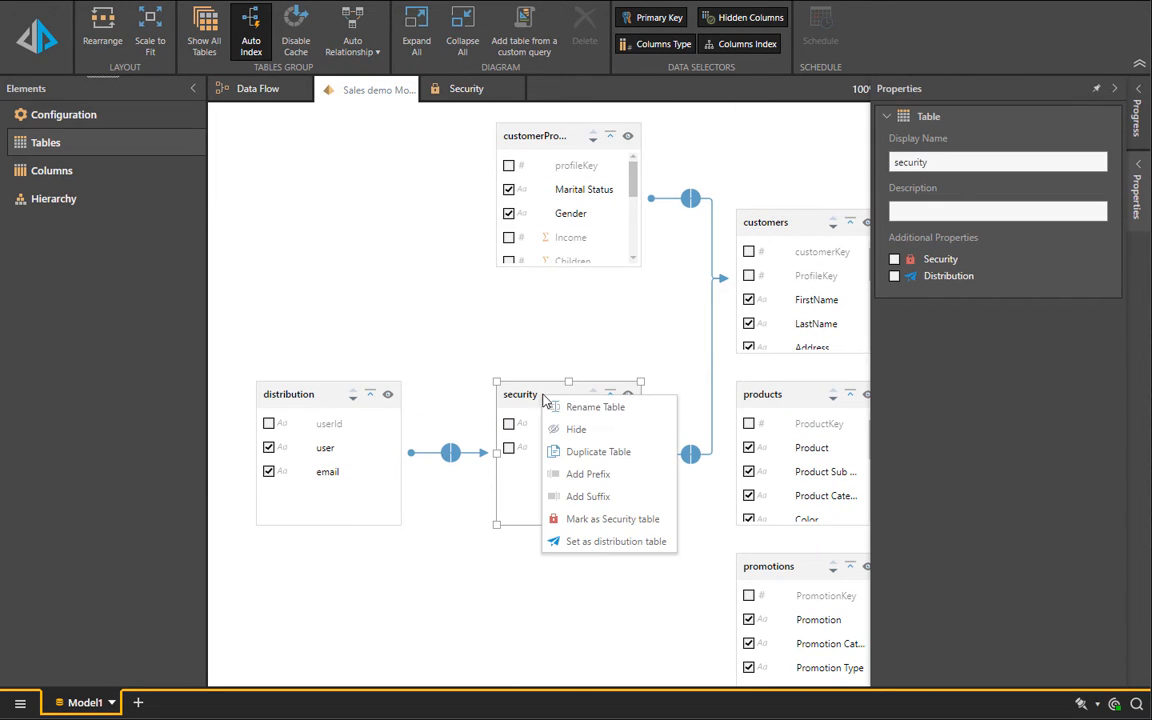
left_click(586, 522)
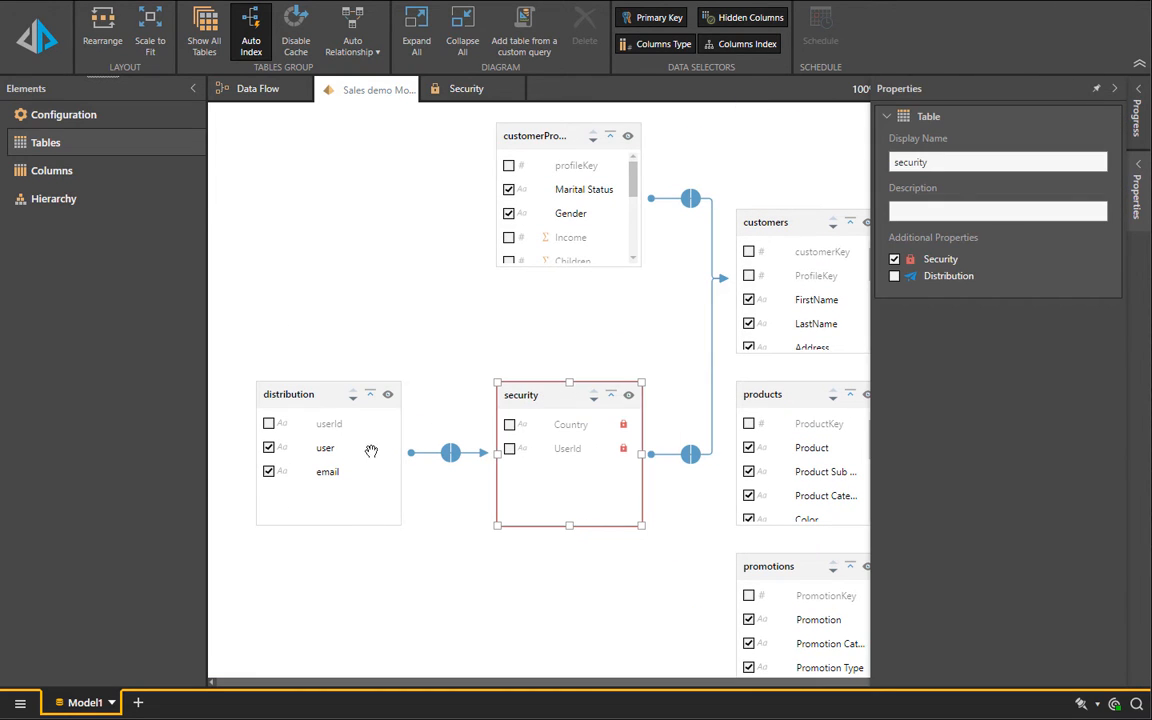
right_click(306, 397)
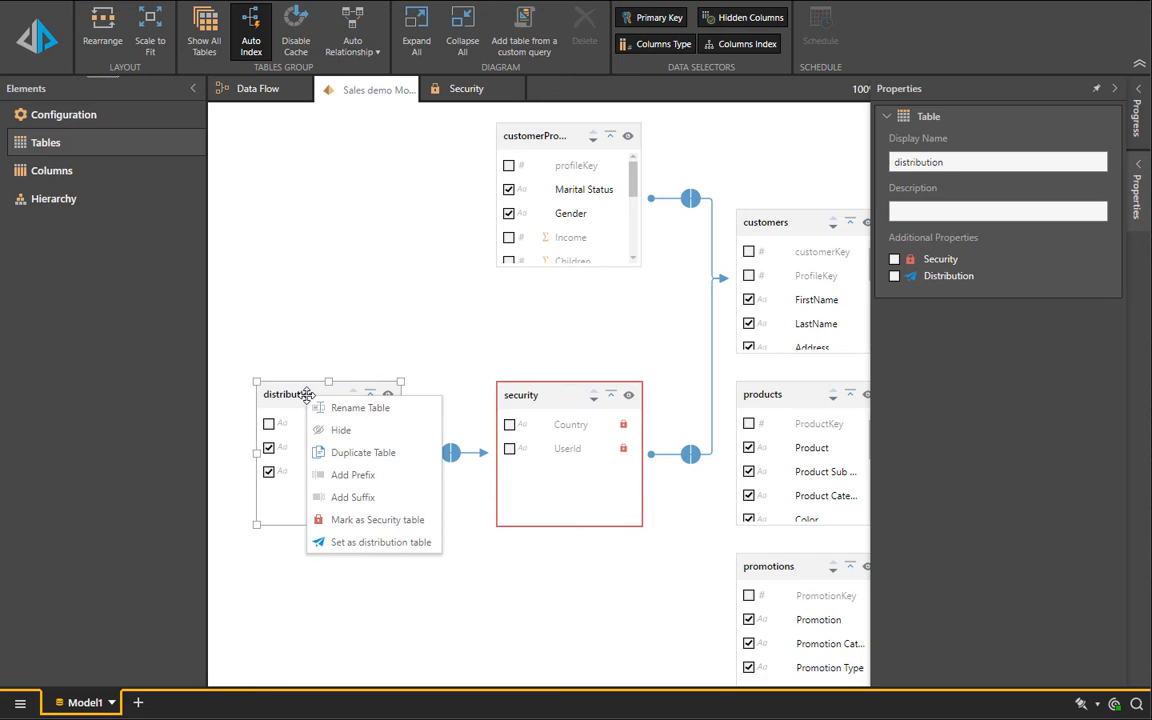
left_click(380, 542)
Step: Lengthen the data table in the model diagram to show more columns and set its Margin measure to Average
scroll(512, 581, "down", 4)
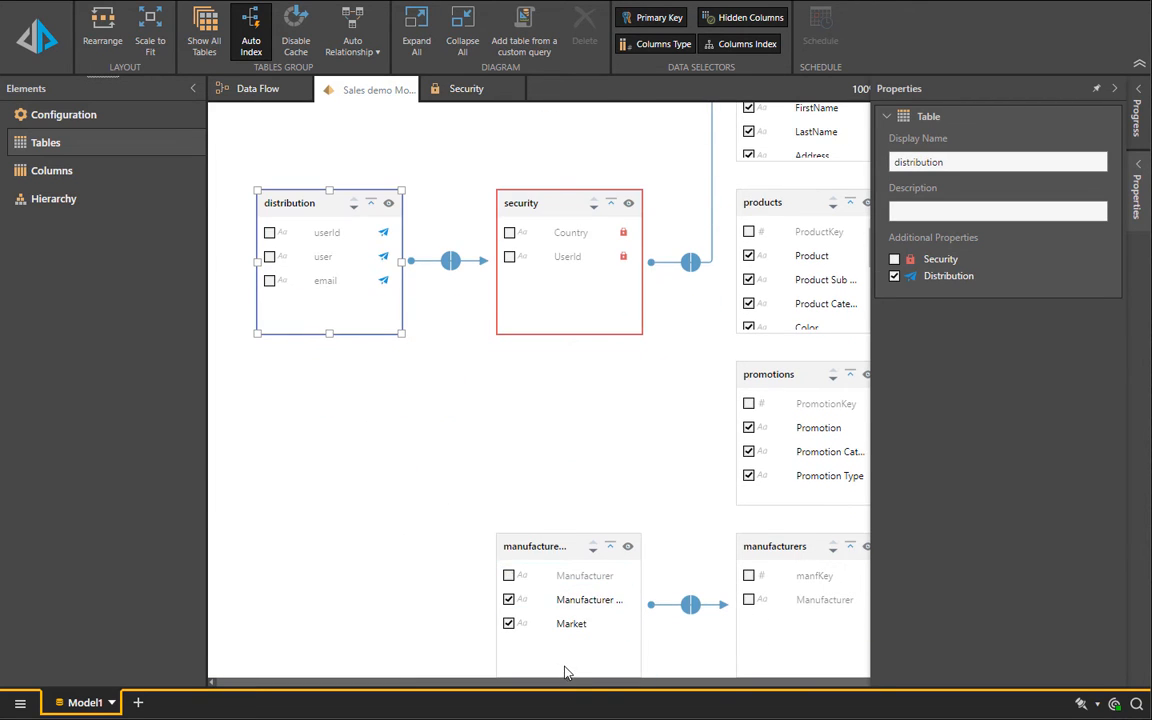
left_click(547, 498)
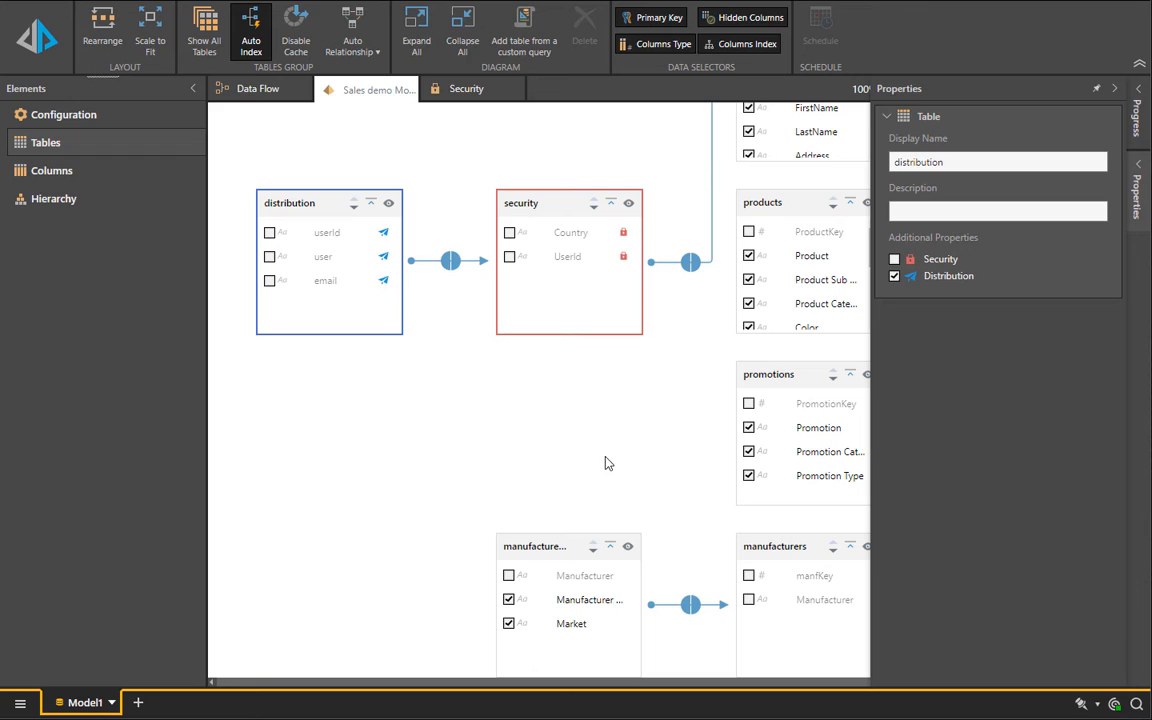
left_click(1097, 88)
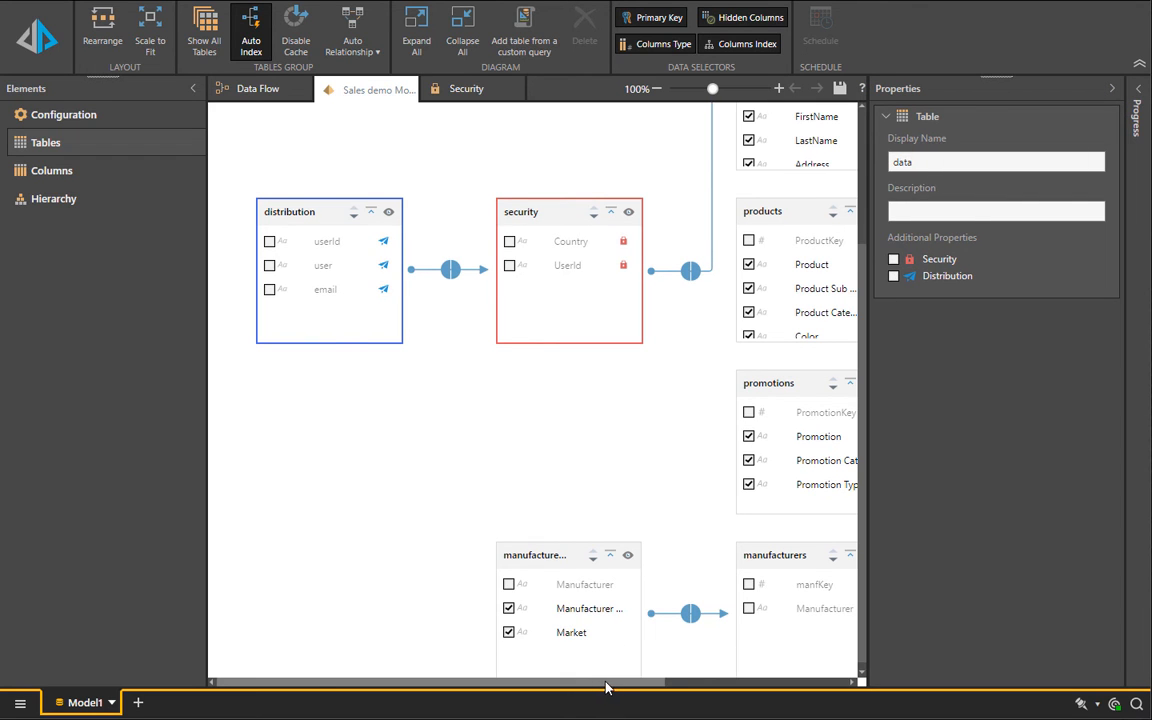
left_click_drag(607, 683, 841, 683)
left_click_drag(783, 424, 783, 622)
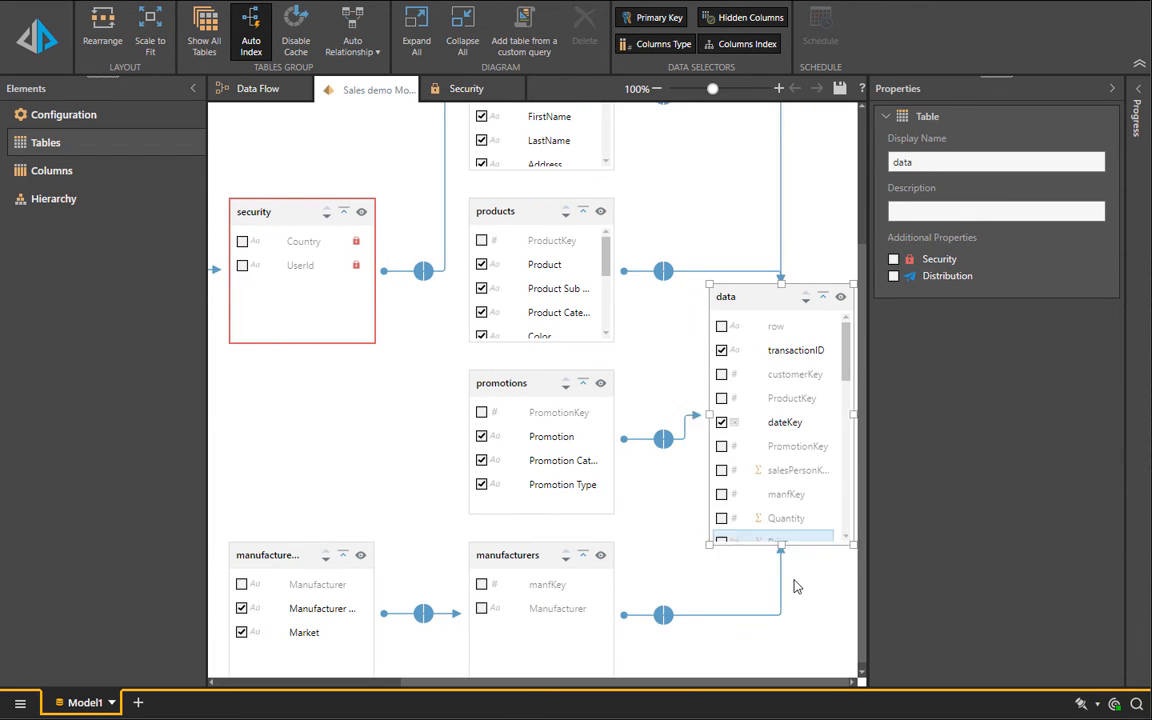
scroll(764, 514, "down", 5)
scroll(760, 530, "up", 2)
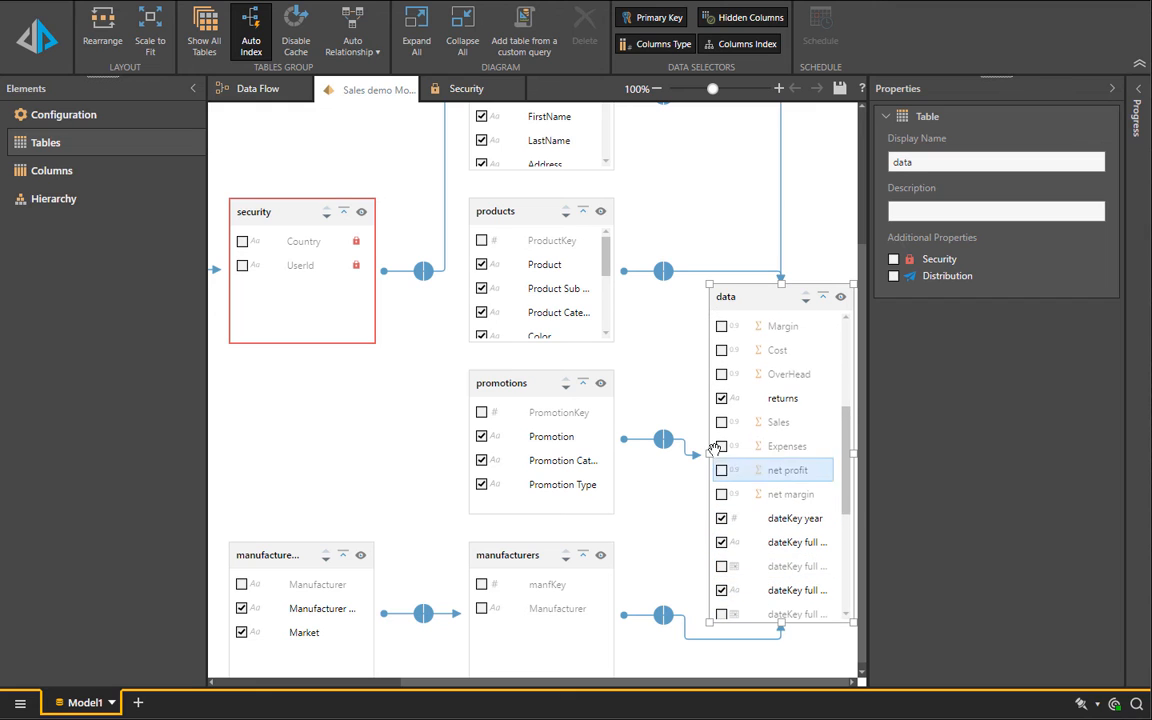
right_click(790, 328)
mouse_move(860, 381)
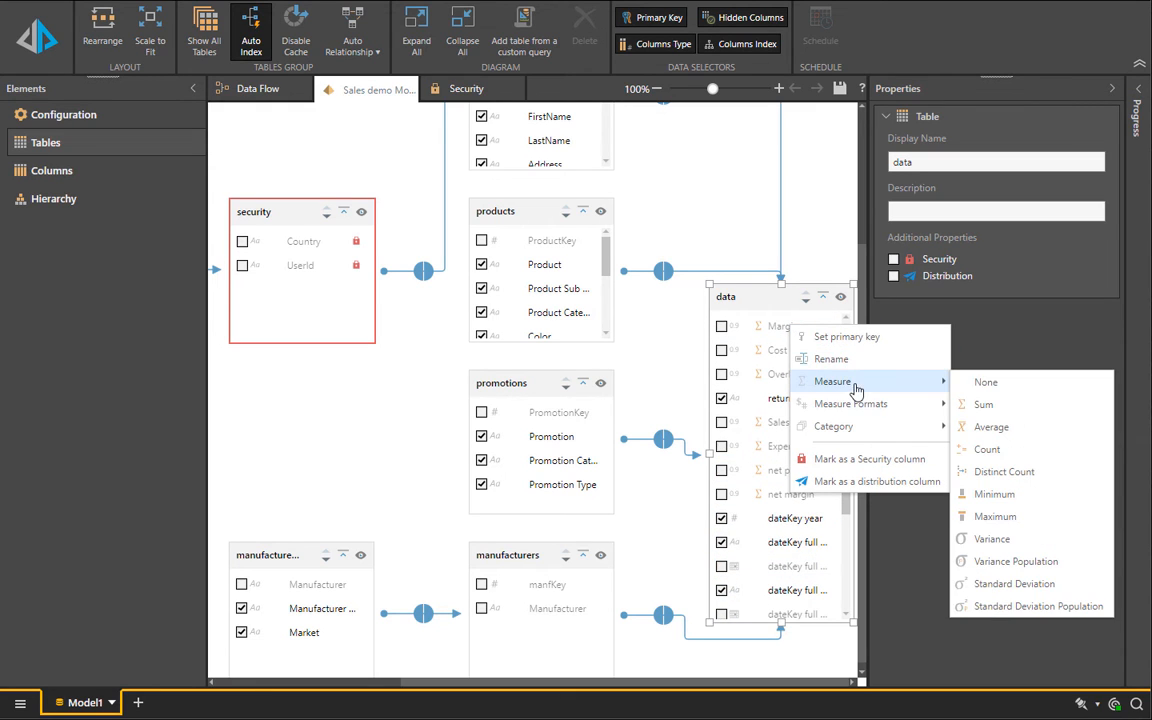
left_click(918, 432)
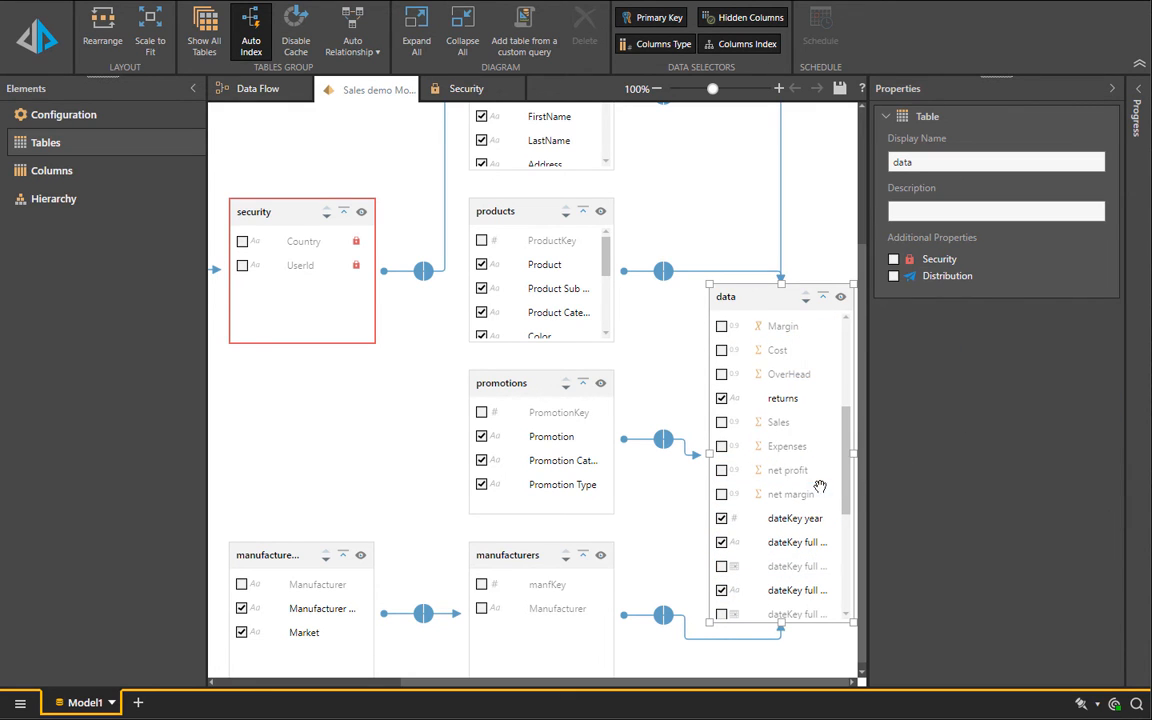
scroll(800, 490, "down", 5)
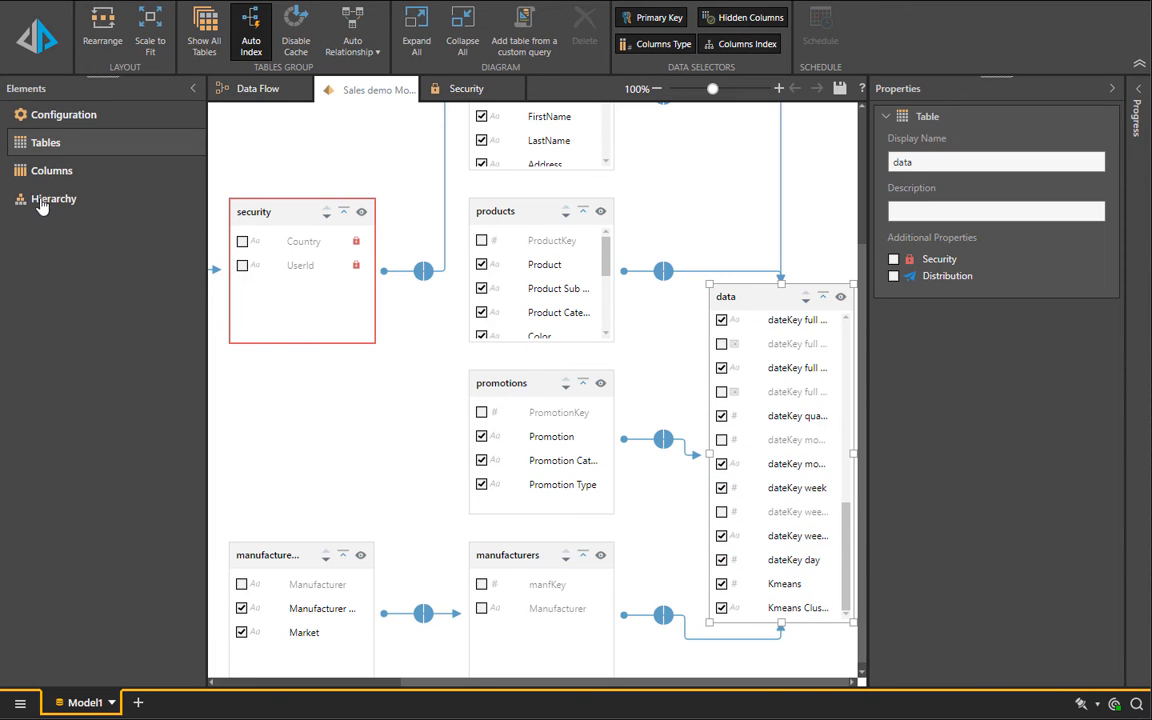
Step: Add a Regular products hierarchy with the levels Product Category, Product Sub Category and Product
left_click(41, 206)
double_click(270, 246)
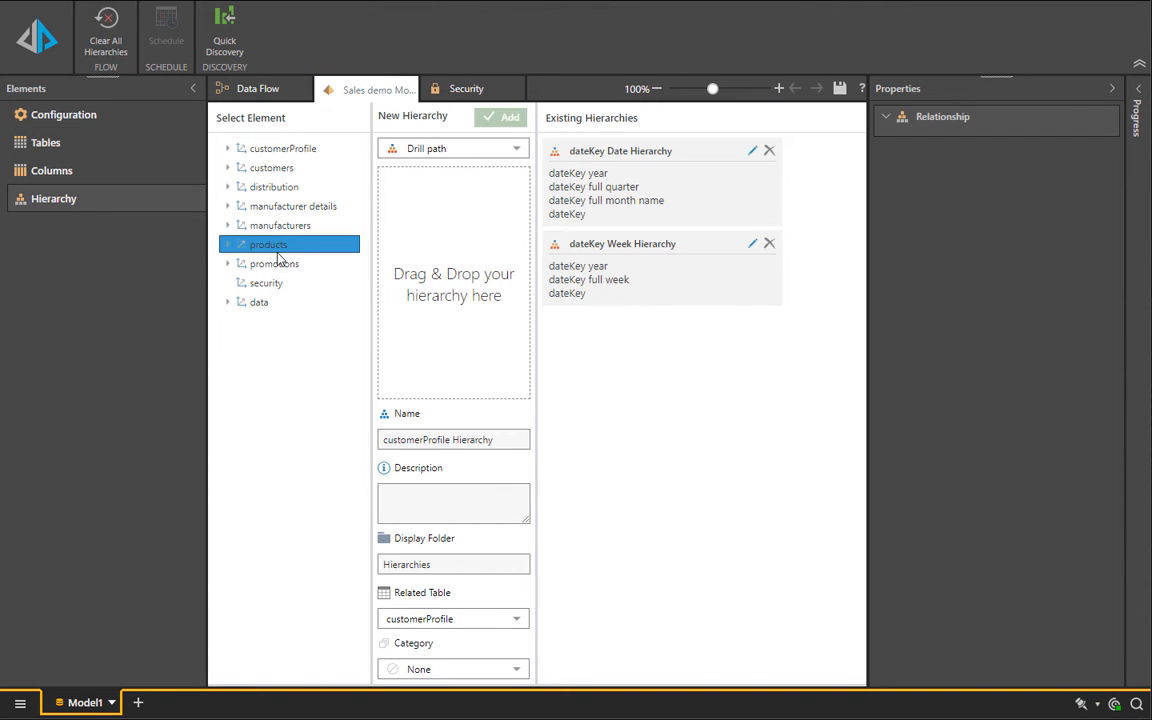
left_click_drag(295, 320, 390, 300)
left_click(314, 301)
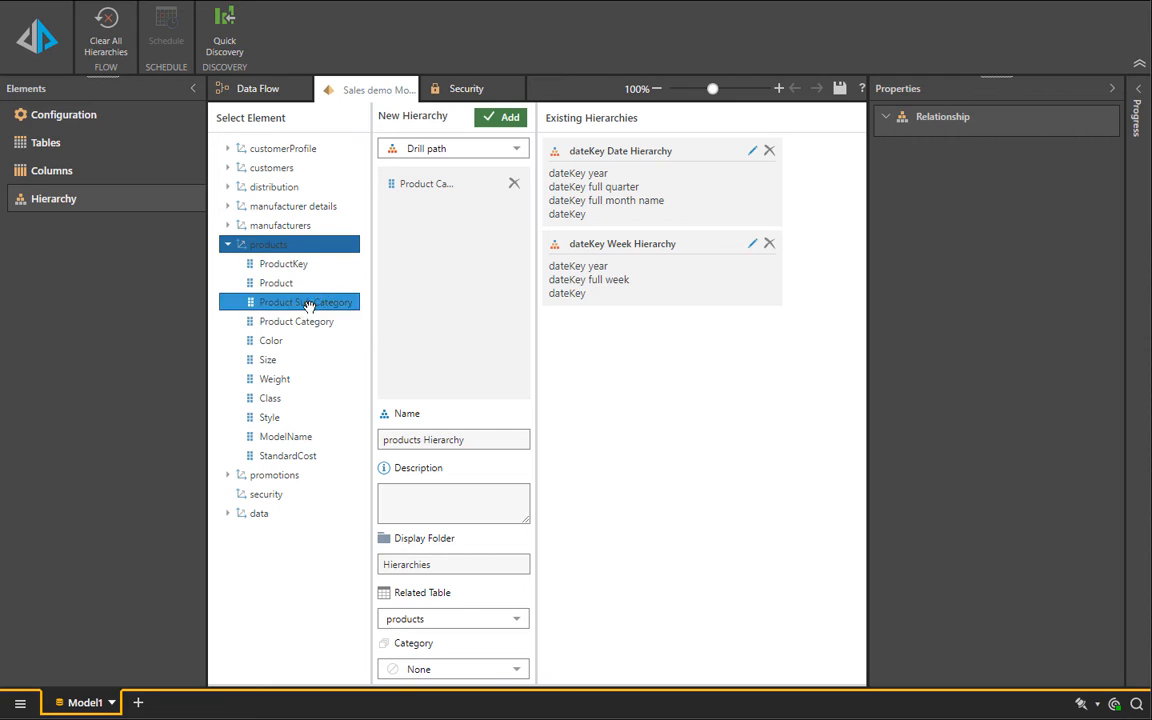
left_click_drag(314, 301, 430, 255)
left_click(357, 282)
left_click(450, 148)
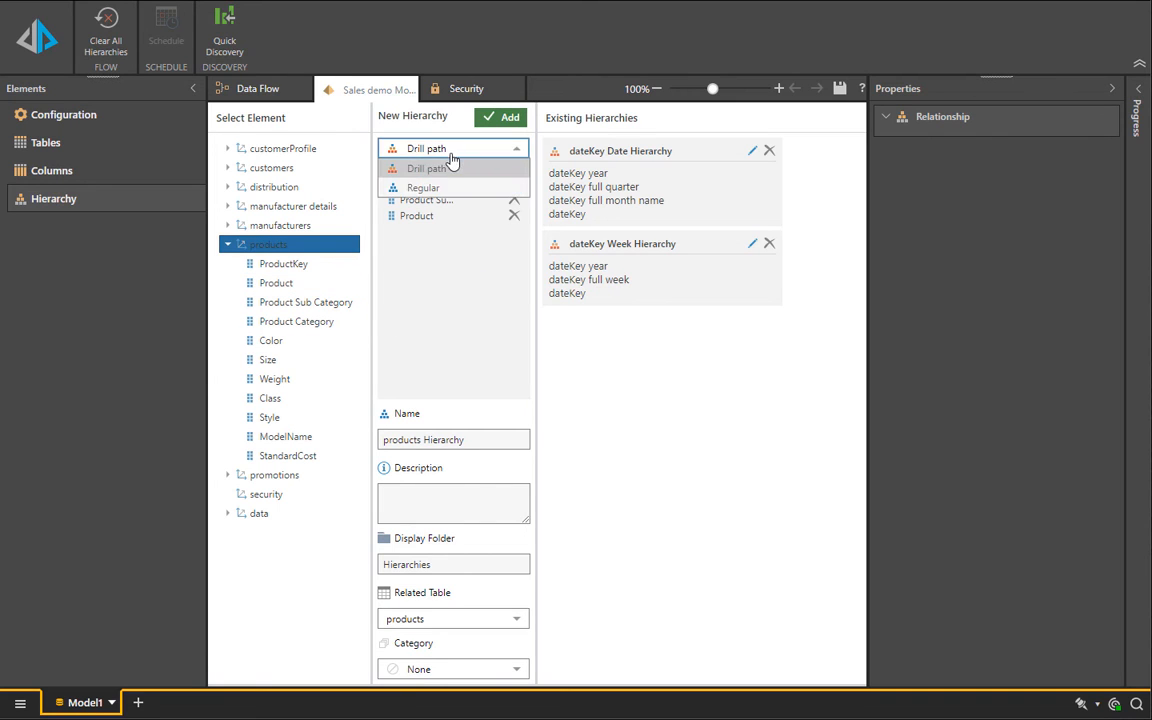
left_click(445, 187)
left_click(500, 118)
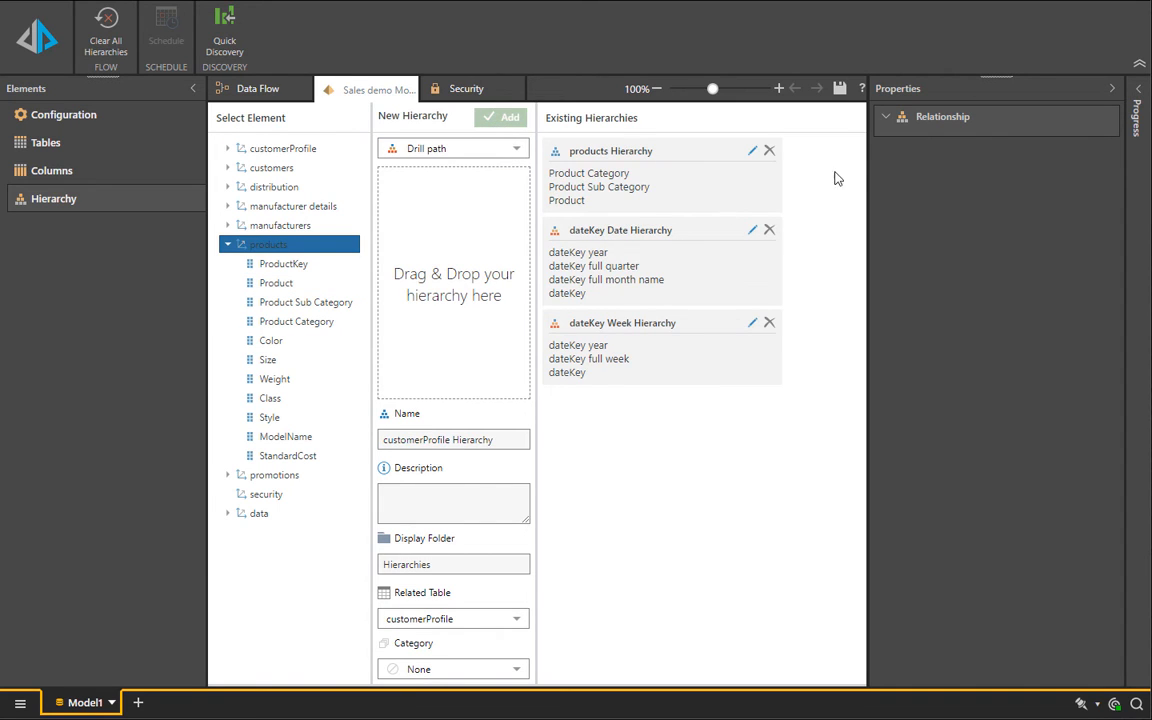
Step: Save the model as exasol sales demo and execute the whole Master Flow with New Discovery as the reporting action
left_click(37, 63)
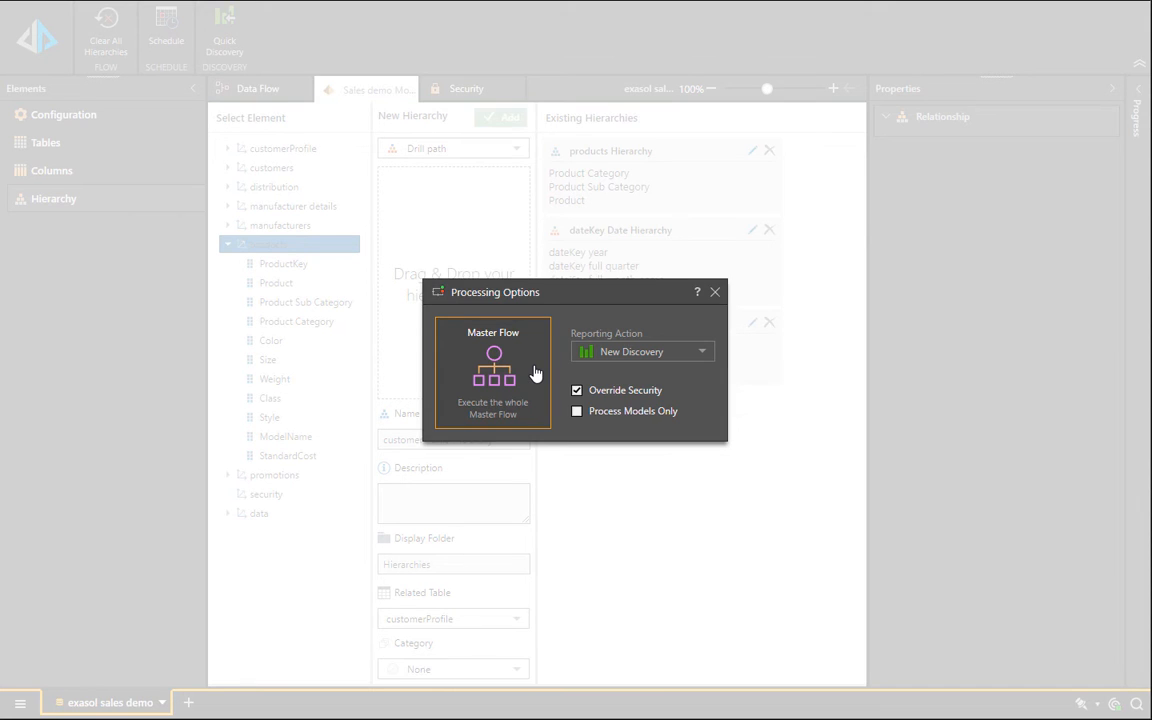
left_click(535, 373)
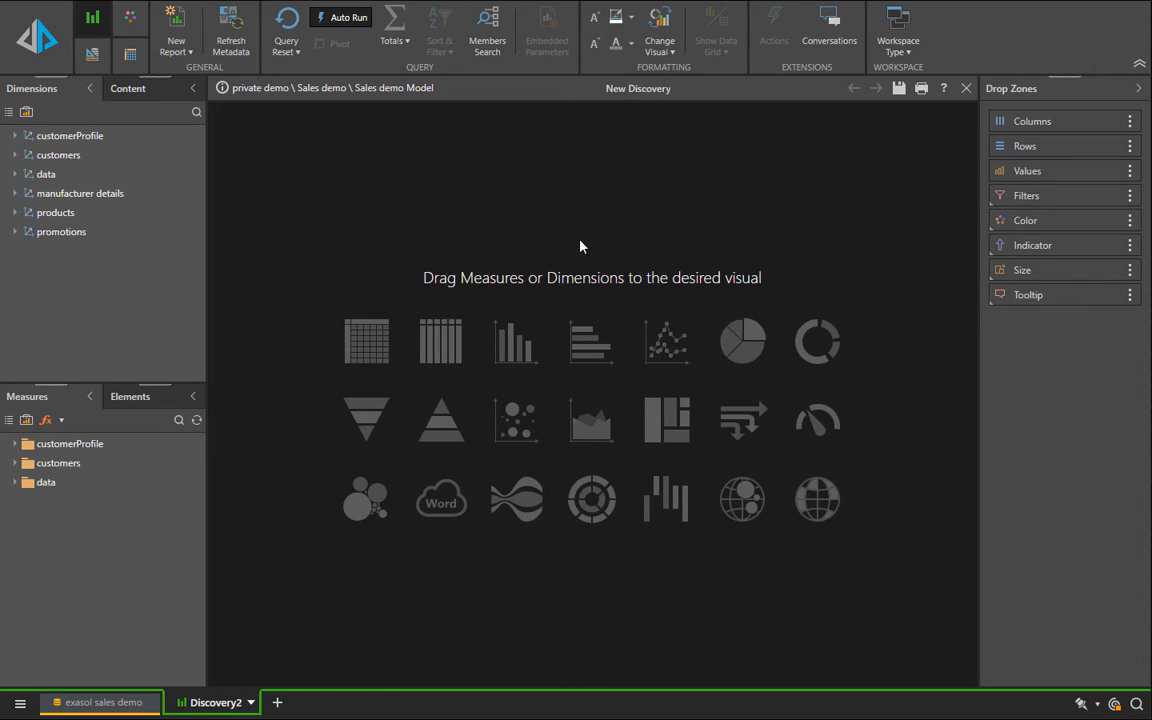
Step: Create a scatter chart with Product as details, Sales on the X axis and OverHead on the Y axis
double_click(62, 214)
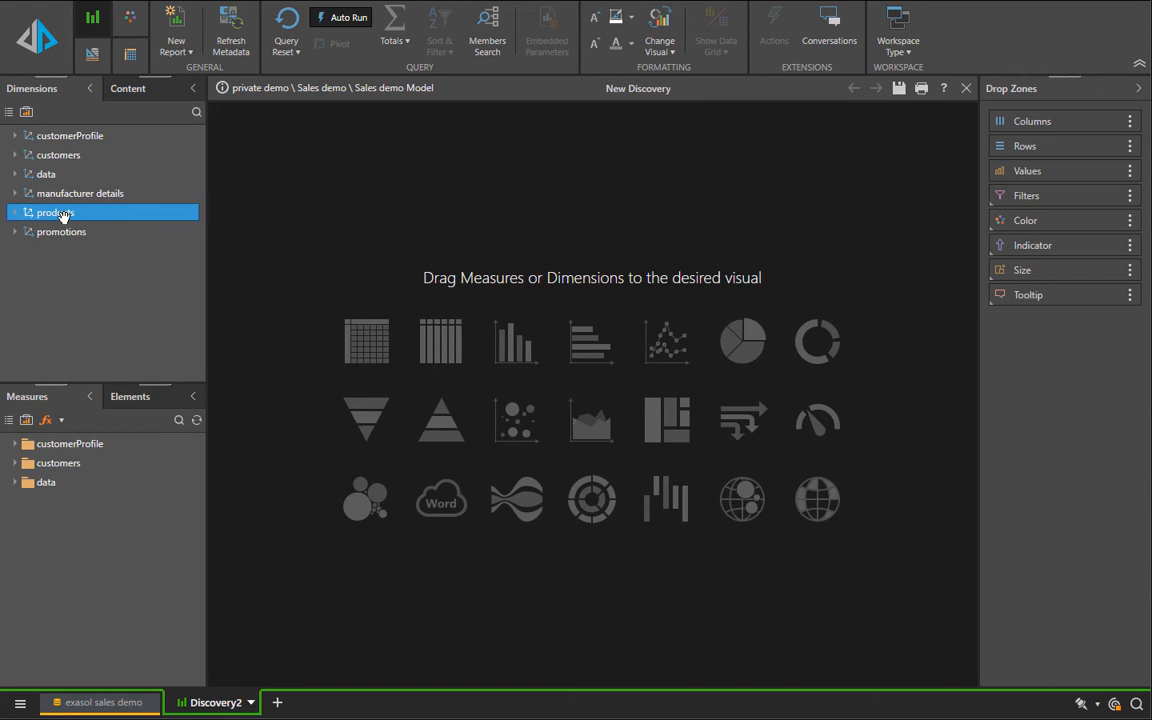
left_click_drag(74, 311, 512, 432)
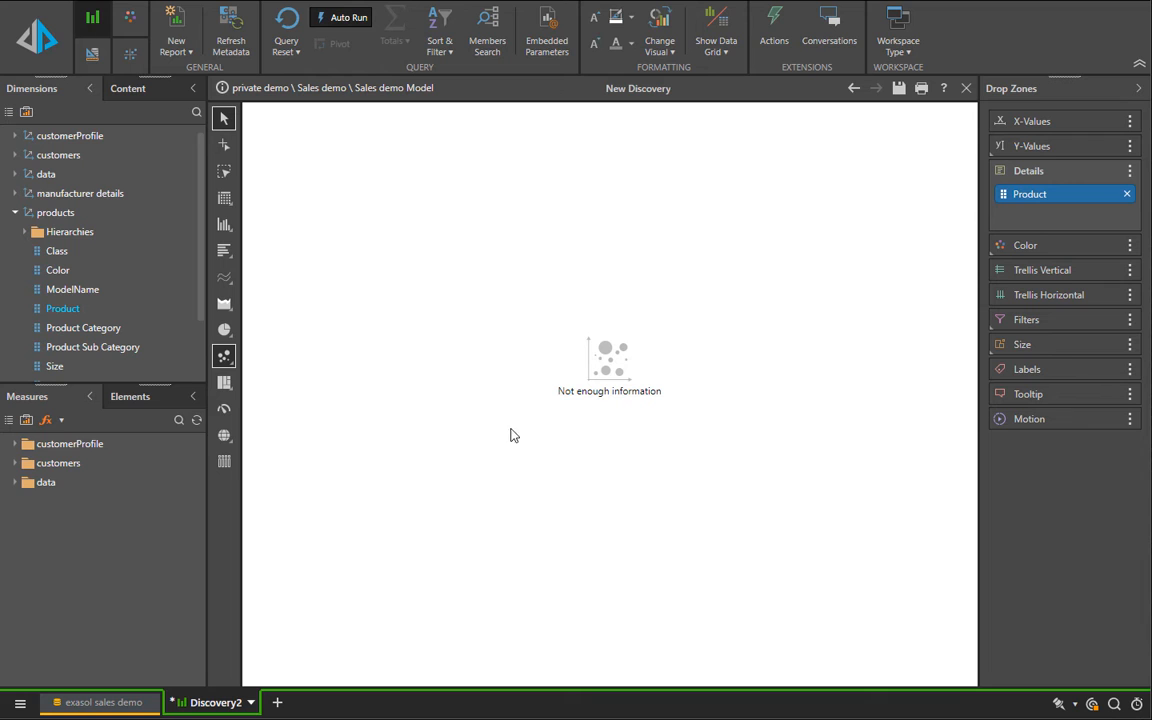
double_click(46, 482)
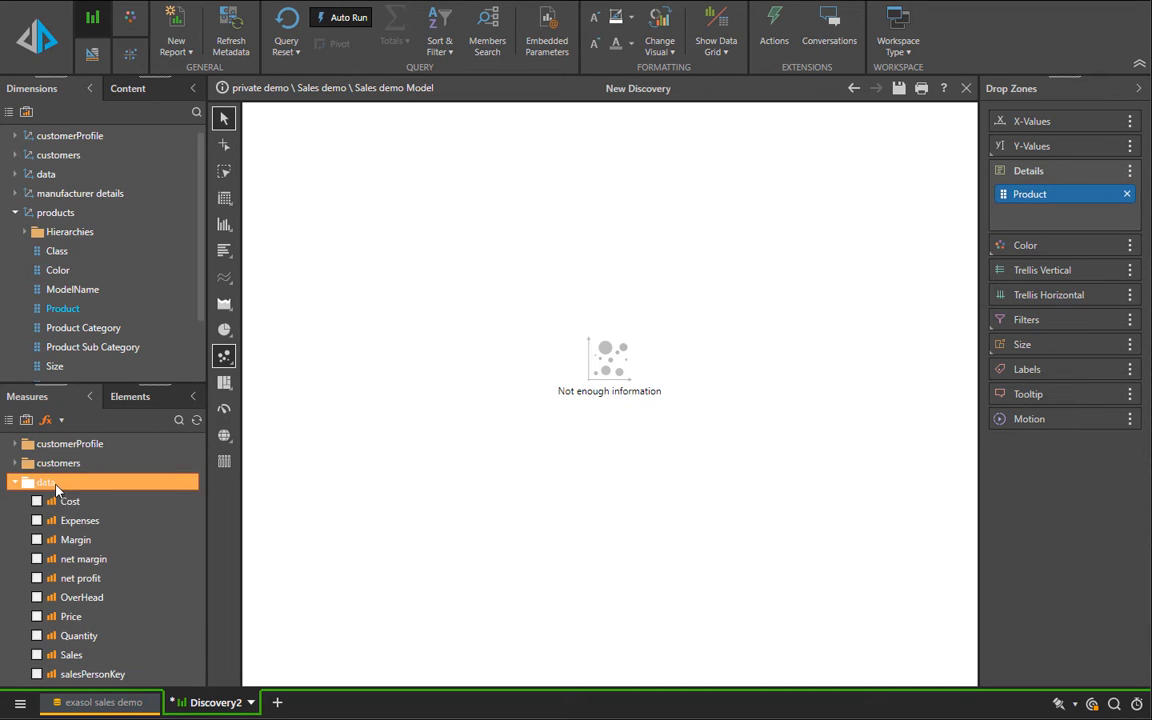
left_click(37, 655)
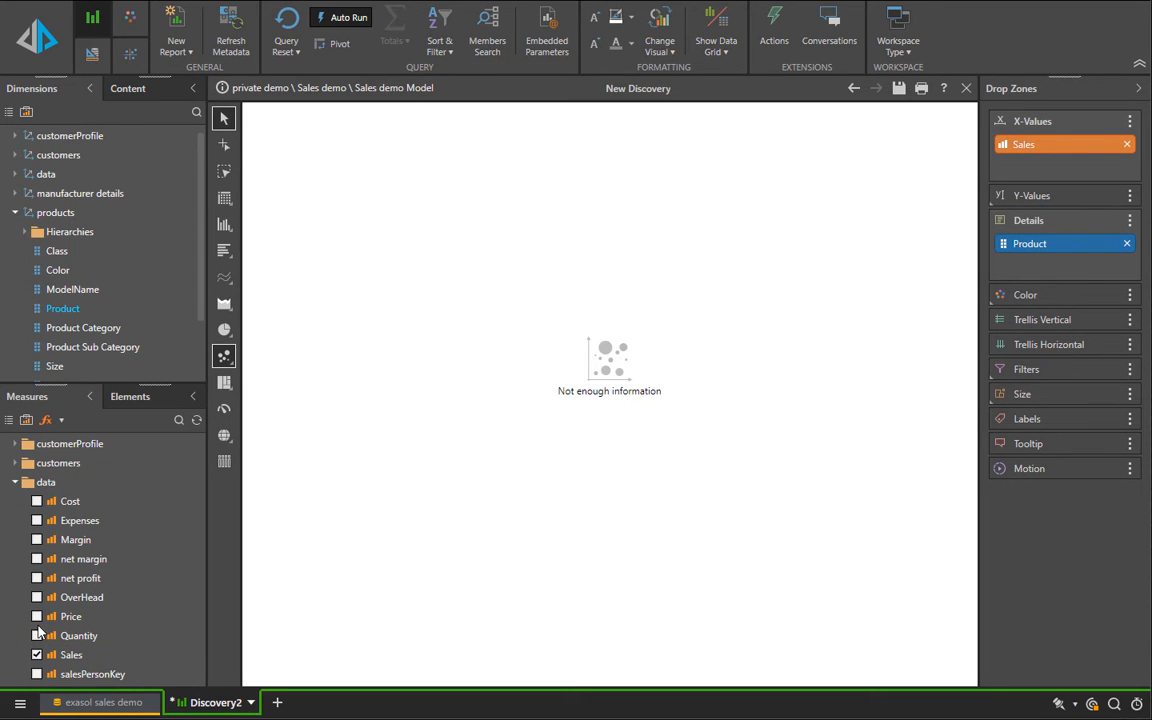
left_click(37, 597)
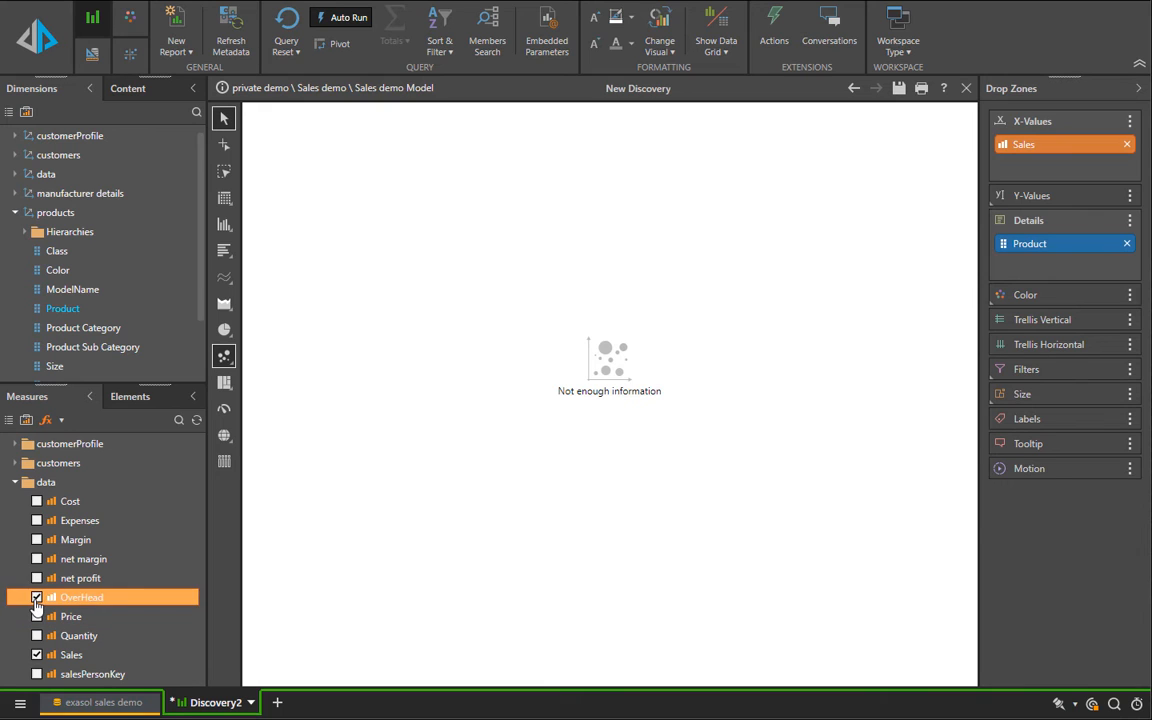
Step: Color the scatter points by Kmeans Clusters from the data table
double_click(55, 212)
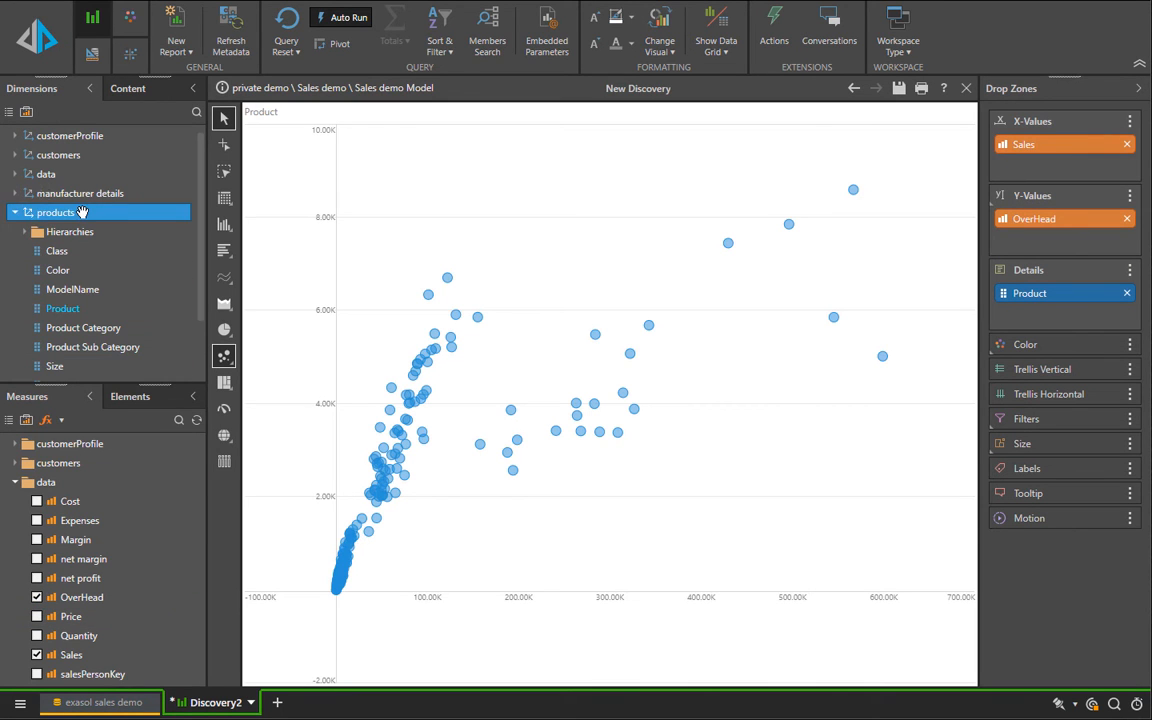
double_click(70, 176)
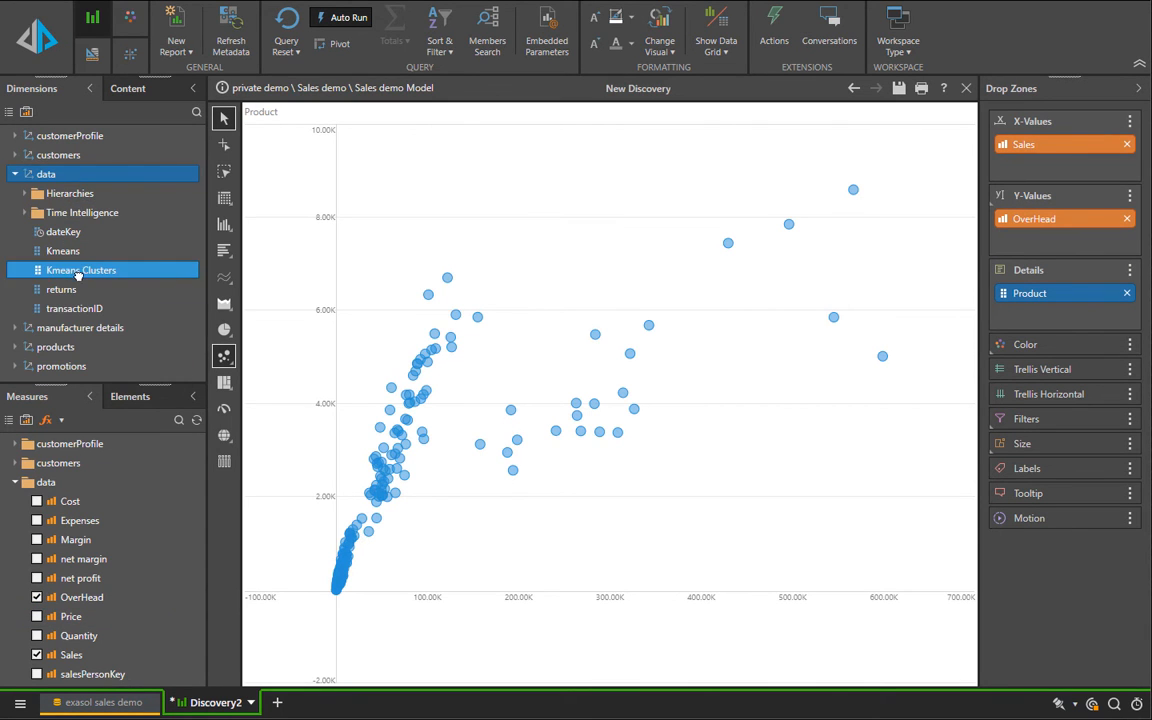
left_click_drag(64, 270, 1090, 347)
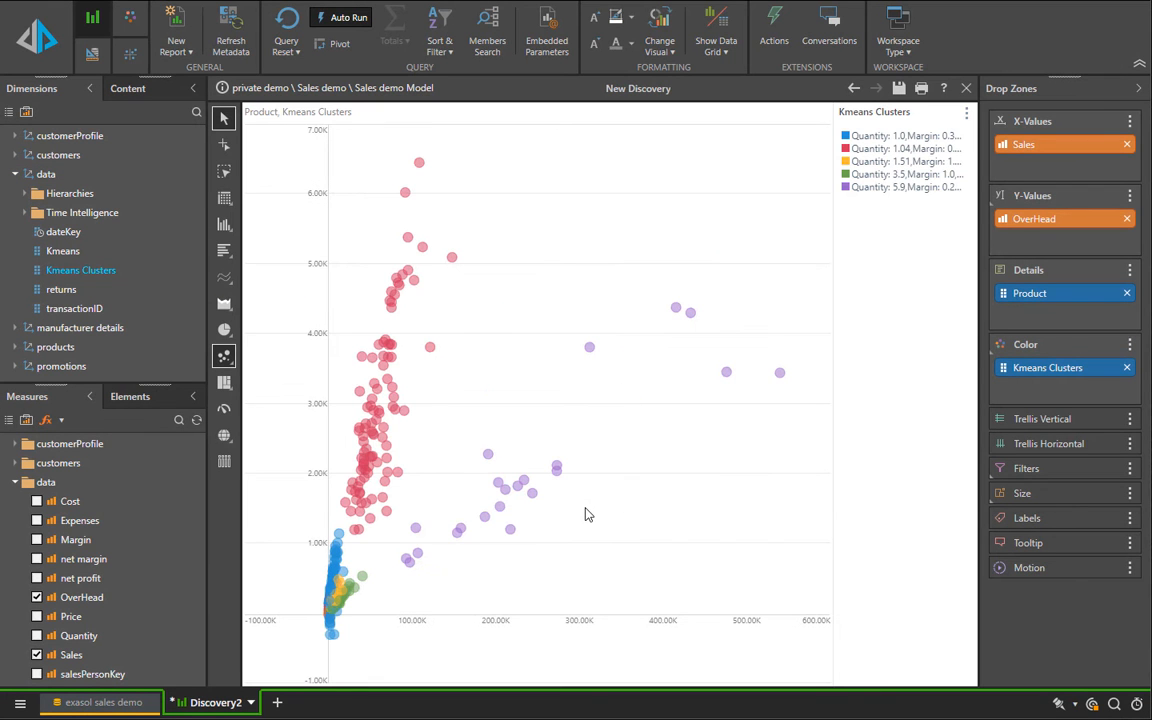
Step: Size the scatter points by Expenses and split the chart into a horizontal trellis by the customer profile's Gender
left_click_drag(93, 522, 1081, 505)
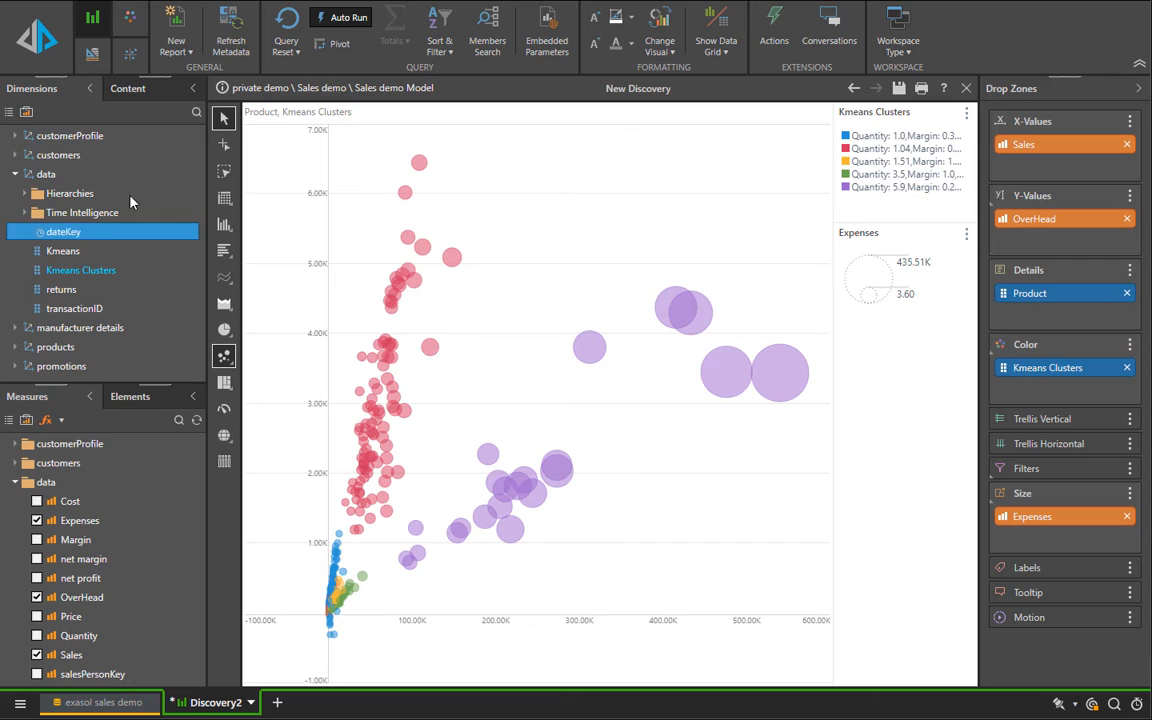
double_click(70, 135)
left_click_drag(88, 193, 1050, 455)
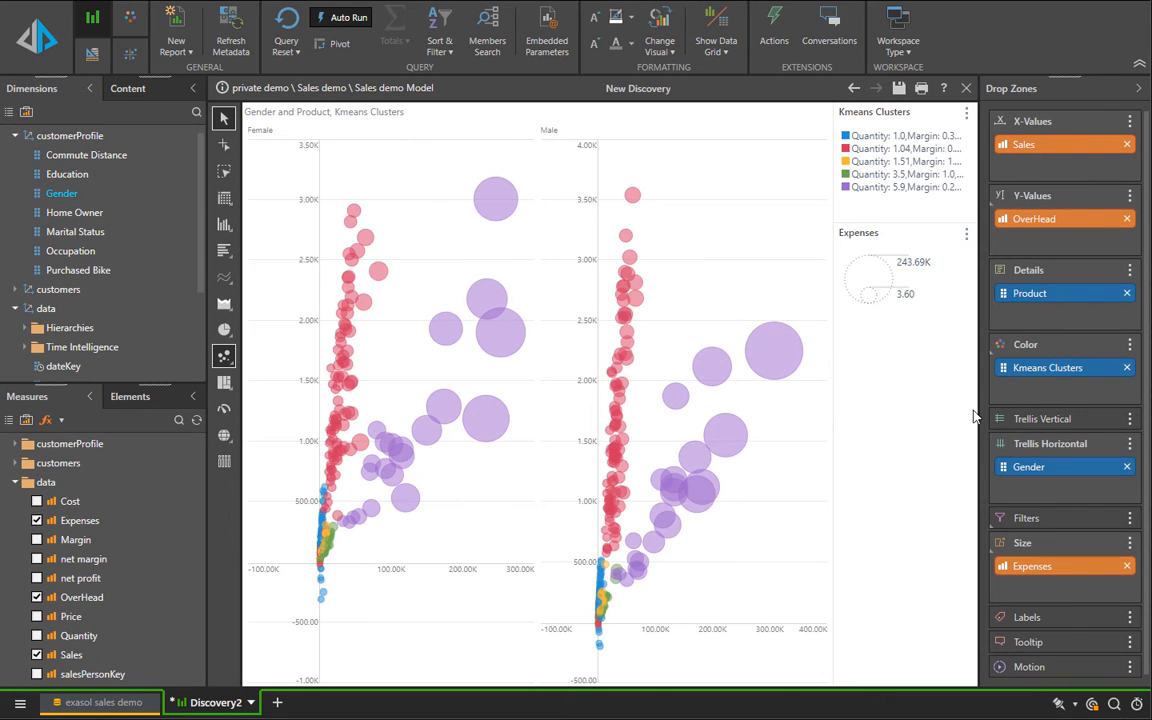
Step: Set the chart's axis position to Outer Position and add a reference line to the scatter plots
left_click(131, 54)
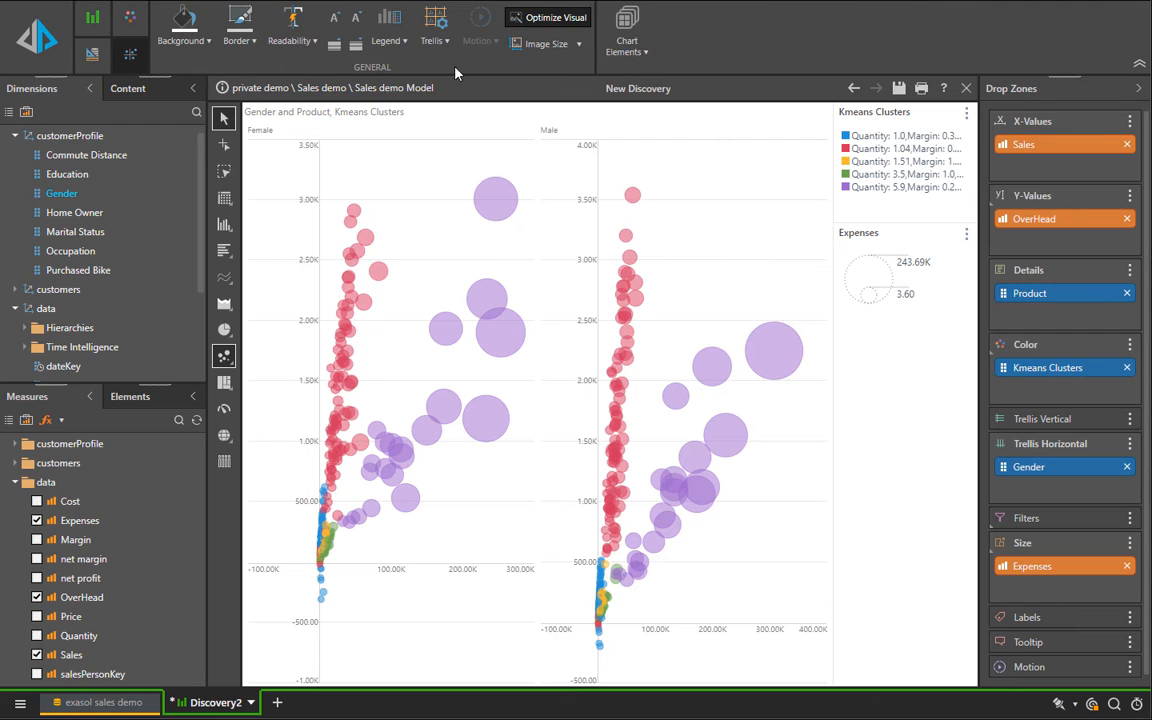
left_click(621, 54)
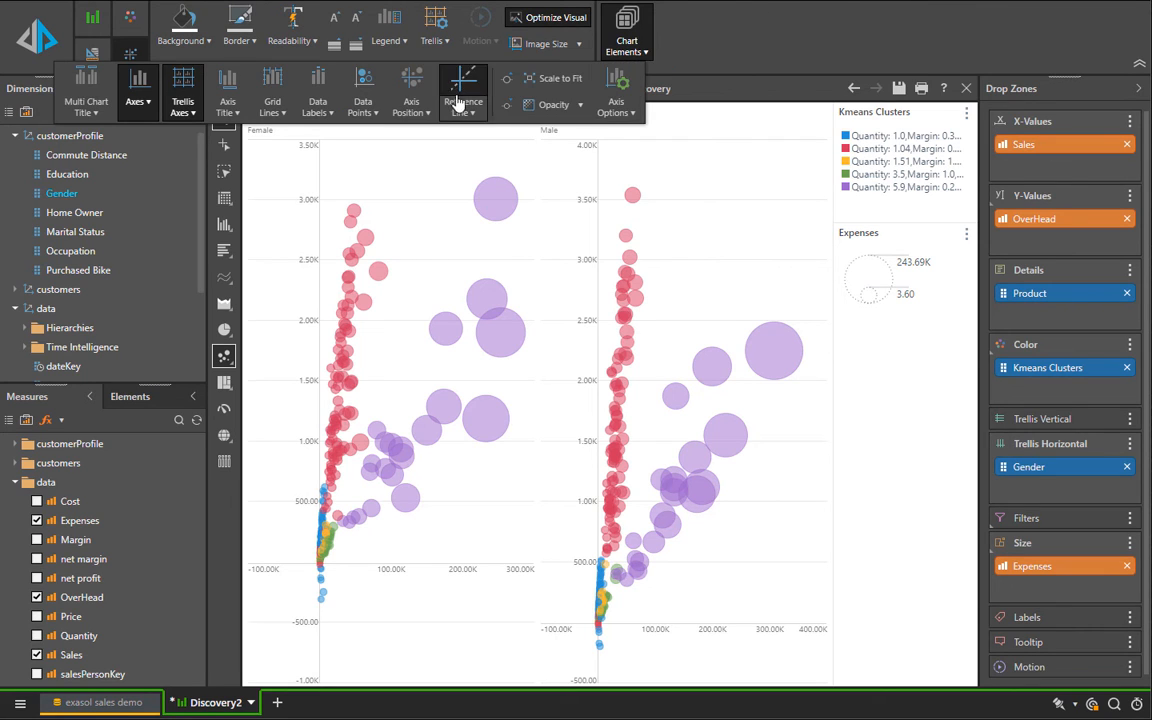
left_click(402, 108)
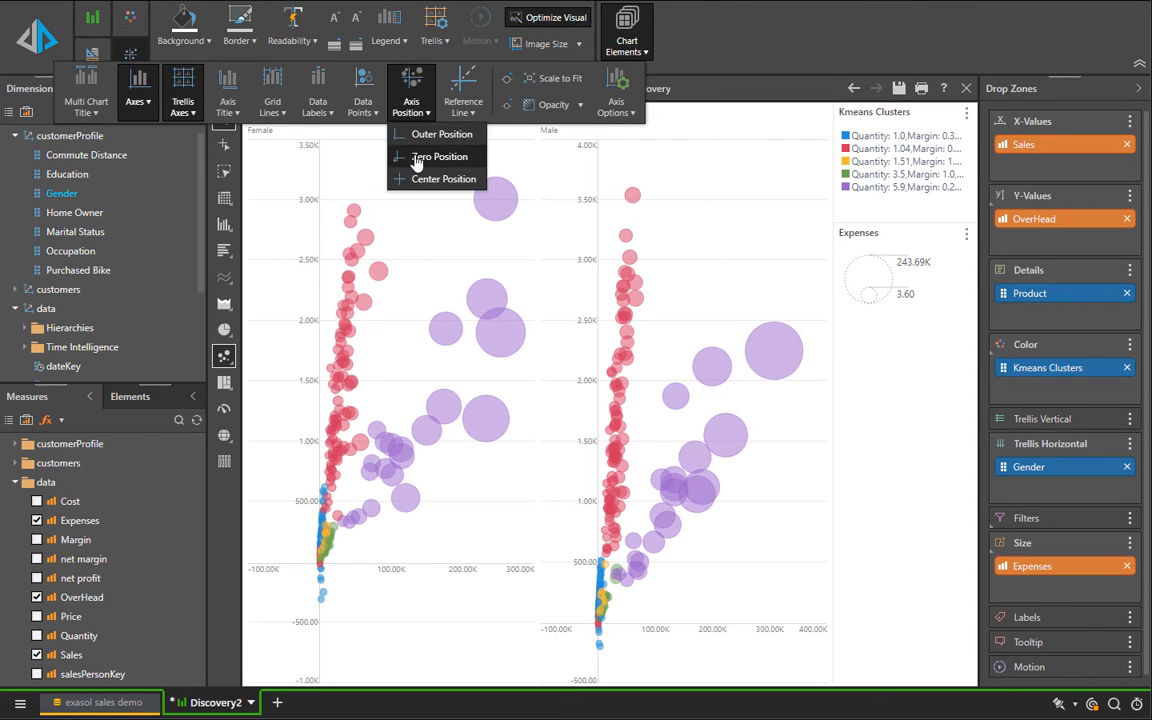
left_click(415, 136)
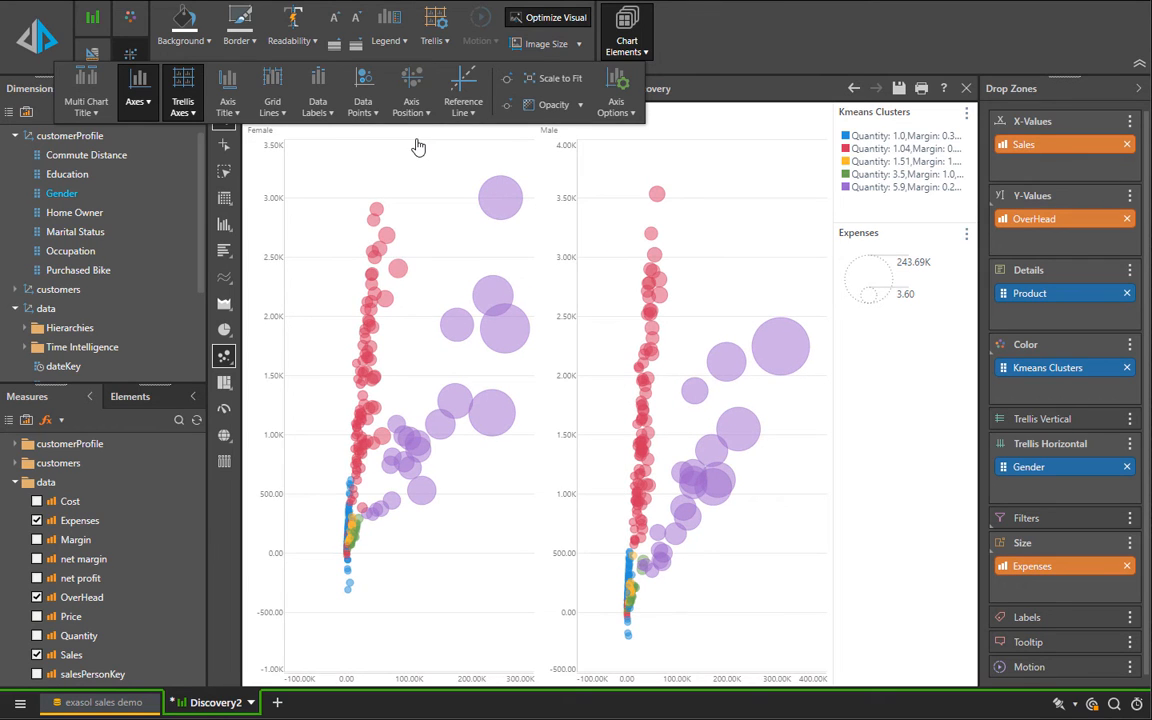
left_click(472, 92)
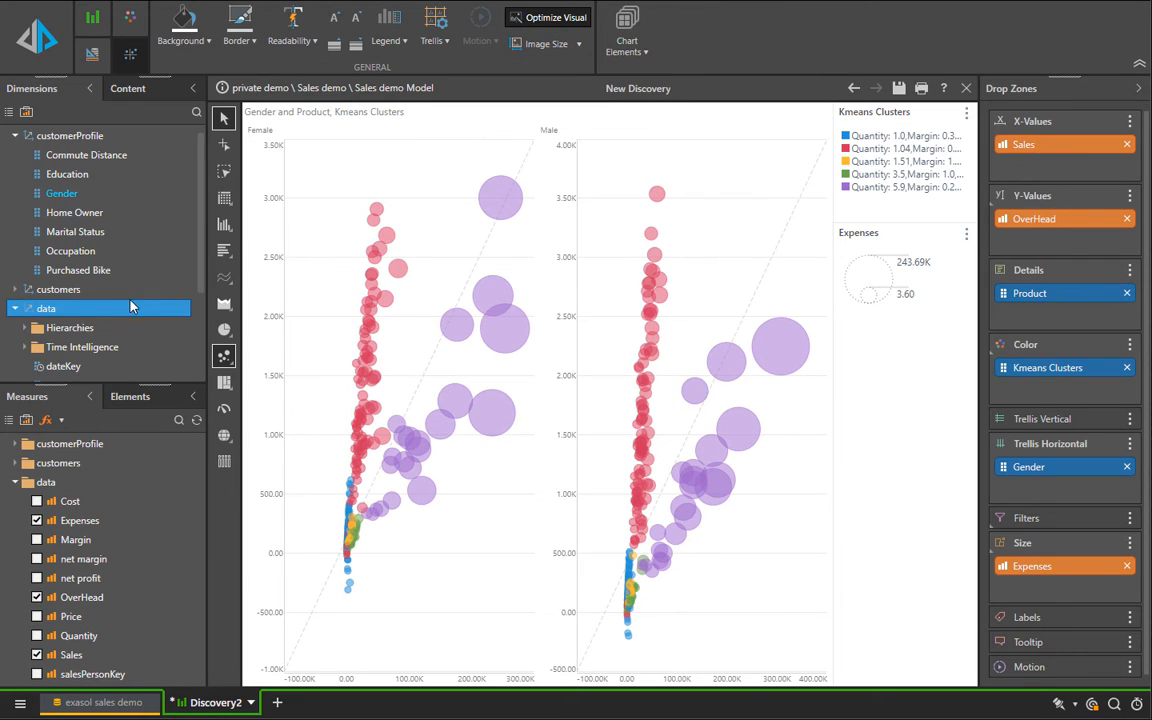
Step: Filter the scatter chart by the year level of the dateKey date hierarchy and choose 2017
scroll(122, 290, "down", 2)
left_click(91, 202)
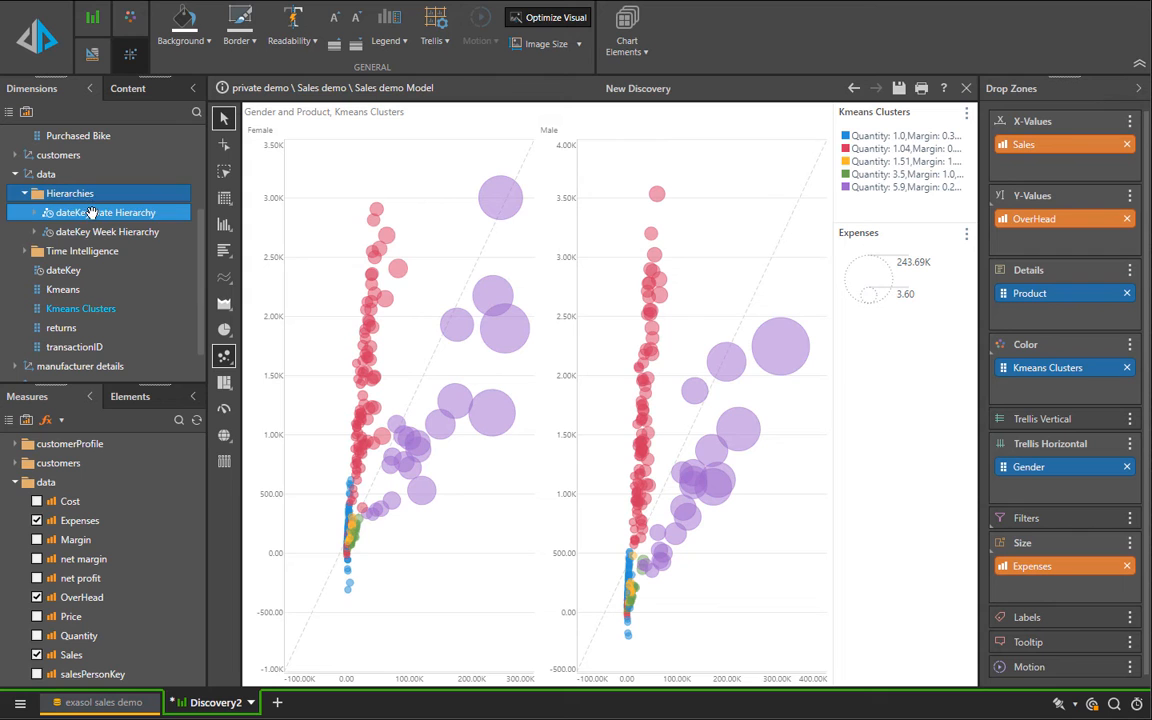
left_click_drag(100, 212, 1055, 524)
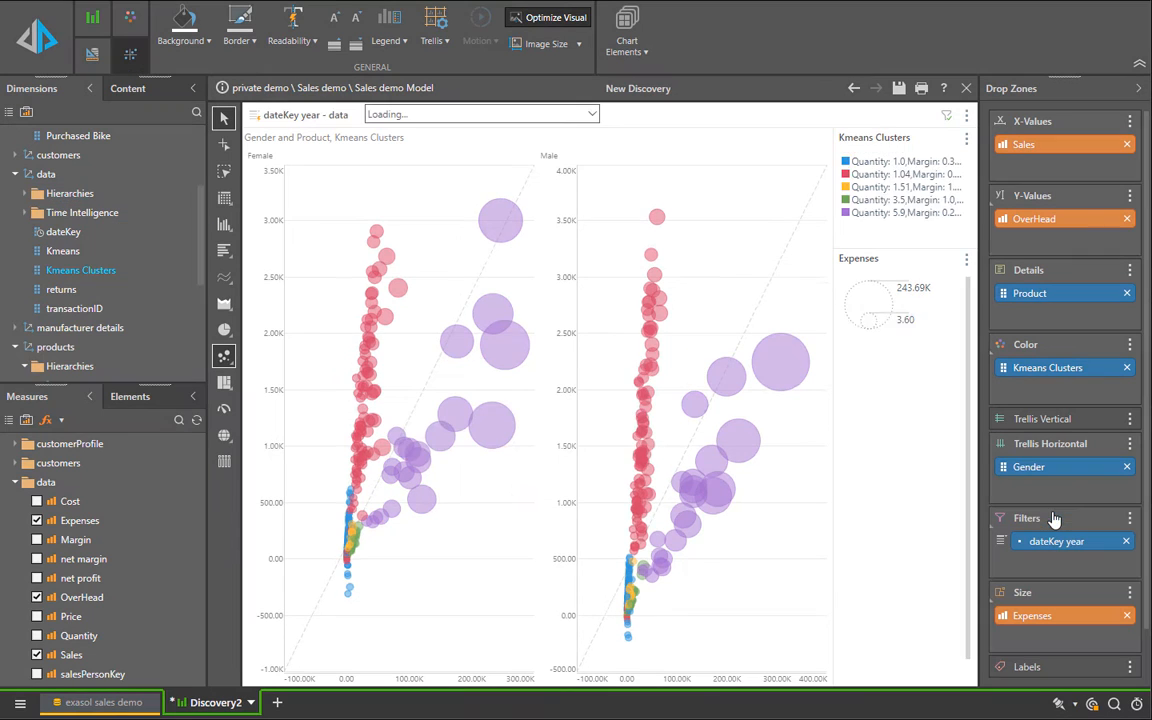
left_click(459, 117)
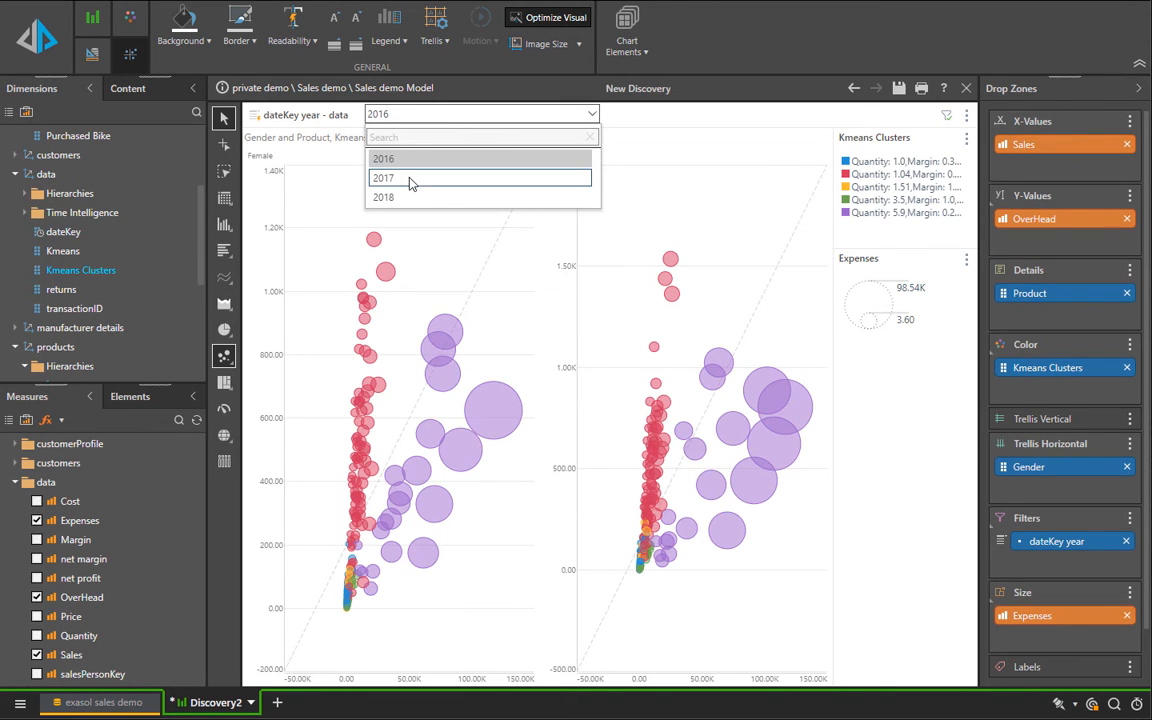
left_click(410, 178)
left_click(424, 124)
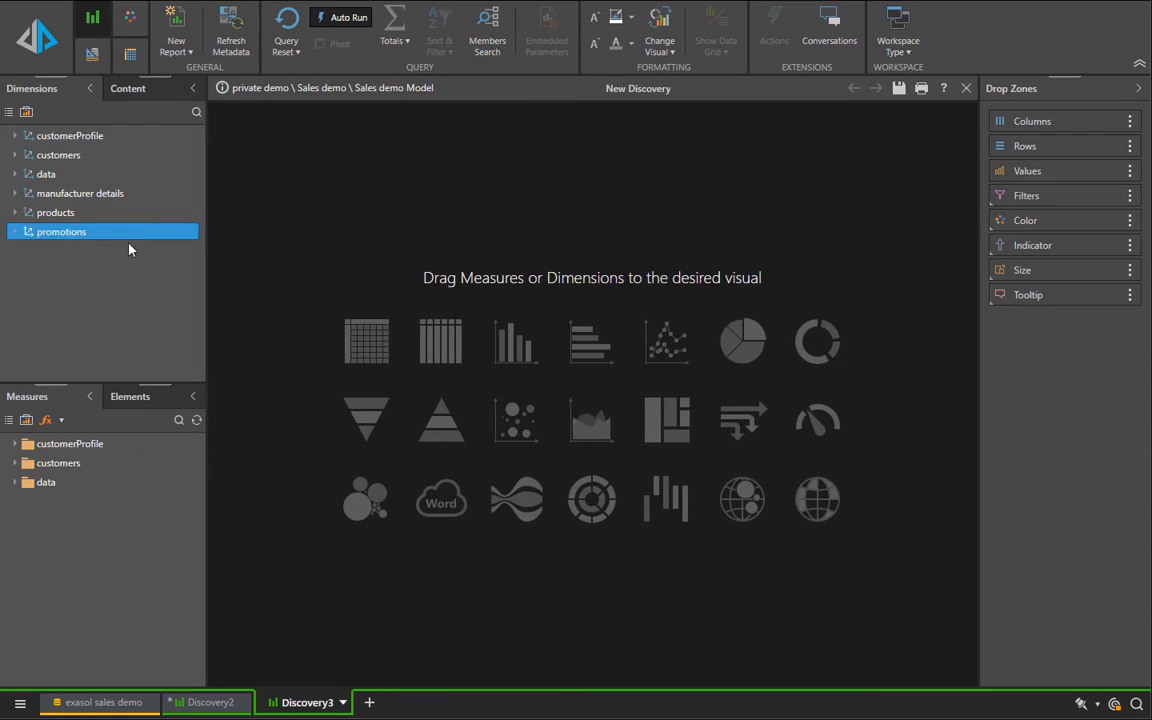
Step: Build a grid in the new discovery with the customers' Address on rows and Sales and Quantity as values
left_click(95, 158)
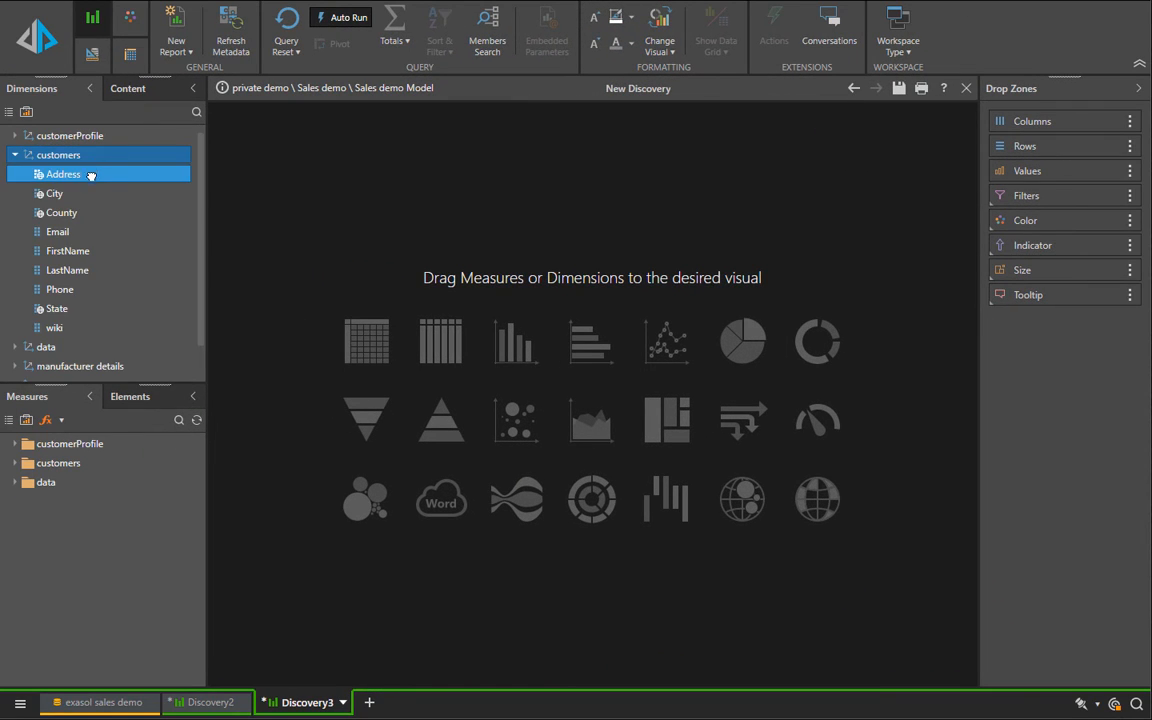
left_click_drag(88, 175, 367, 346)
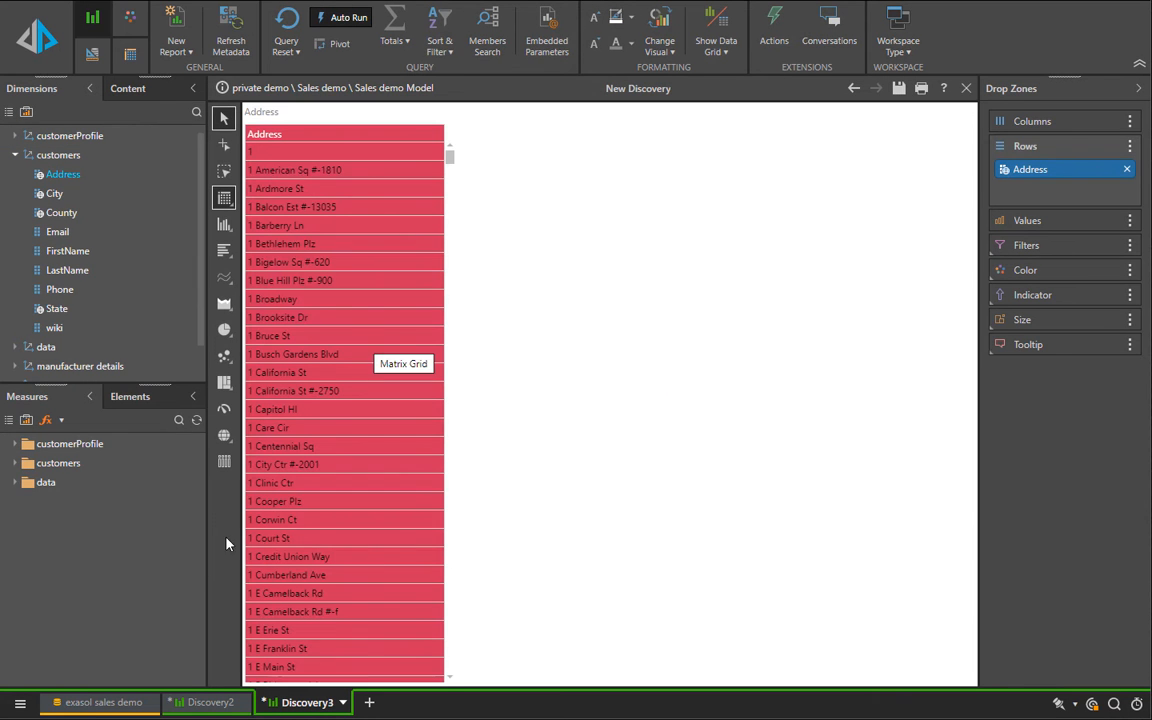
left_click(46, 482)
left_click(36, 655)
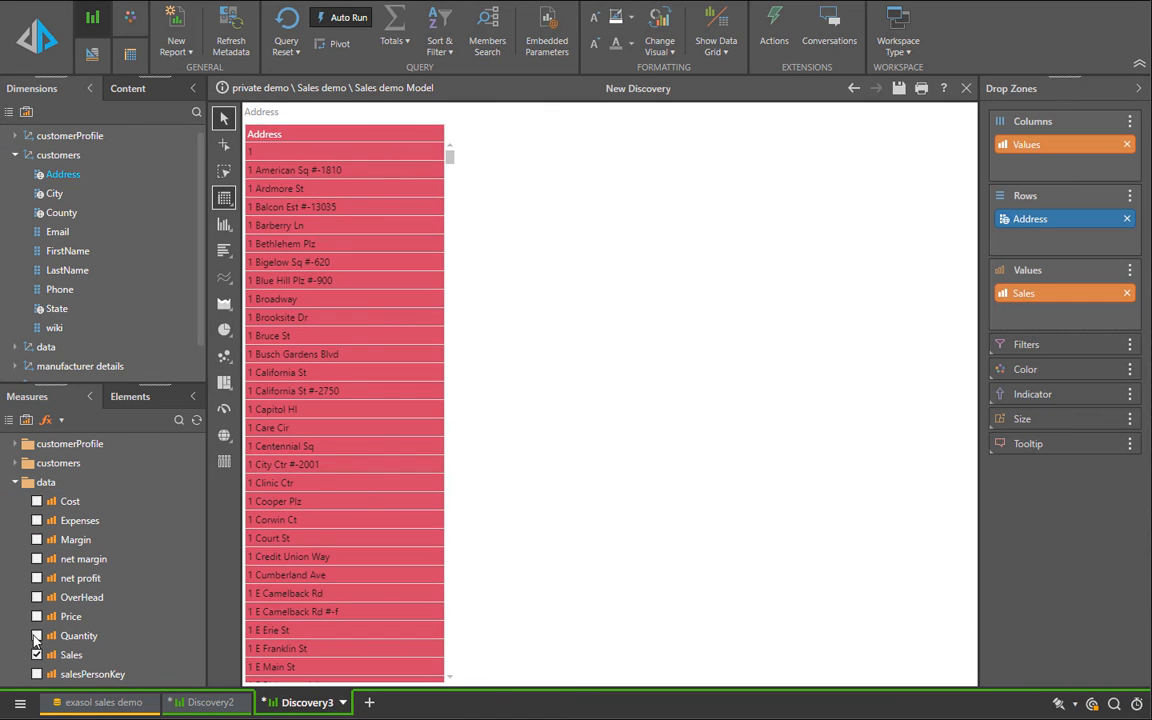
left_click(36, 636)
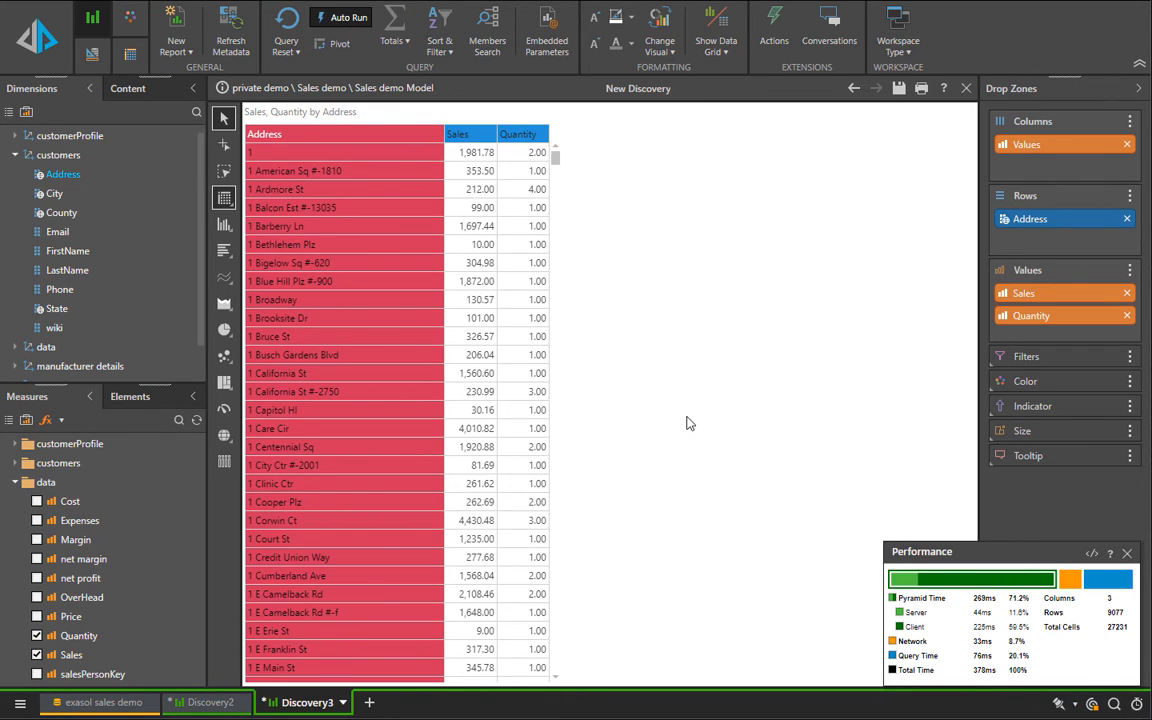
Step: Filter the grid to the top 10 addresses by Sales and add grand totals
right_click(482, 136)
mouse_move(512, 257)
mouse_move(723, 258)
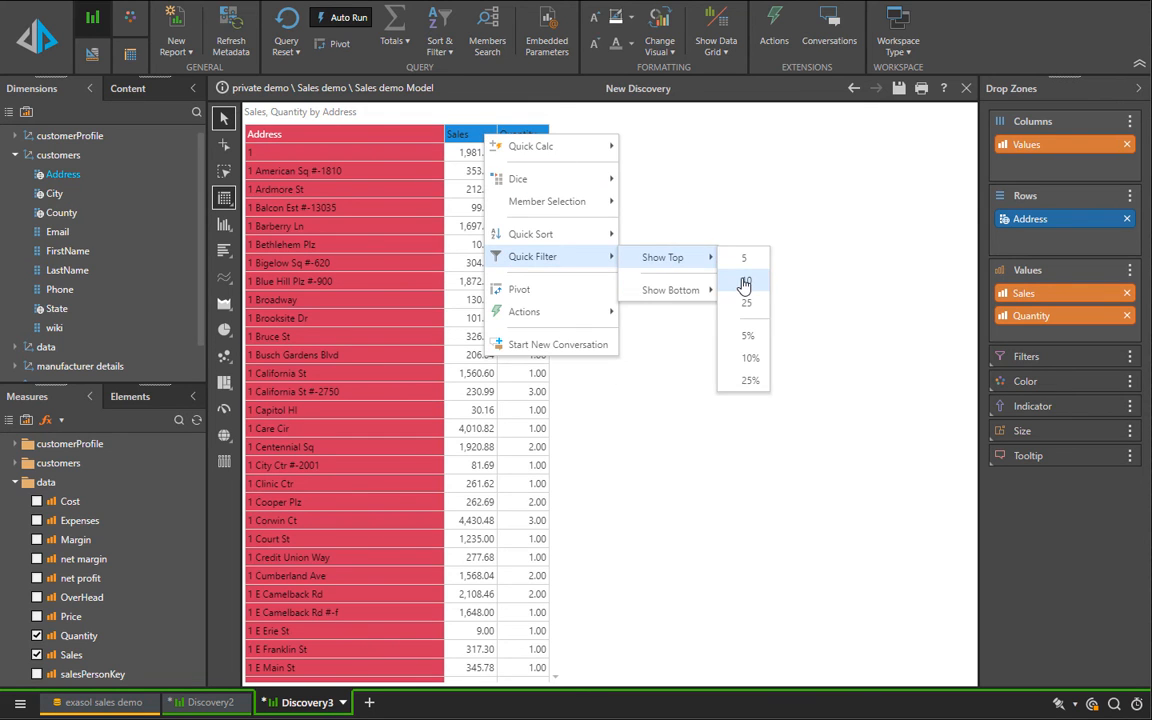
left_click(746, 280)
right_click(714, 270)
mouse_move(748, 308)
left_click(869, 312)
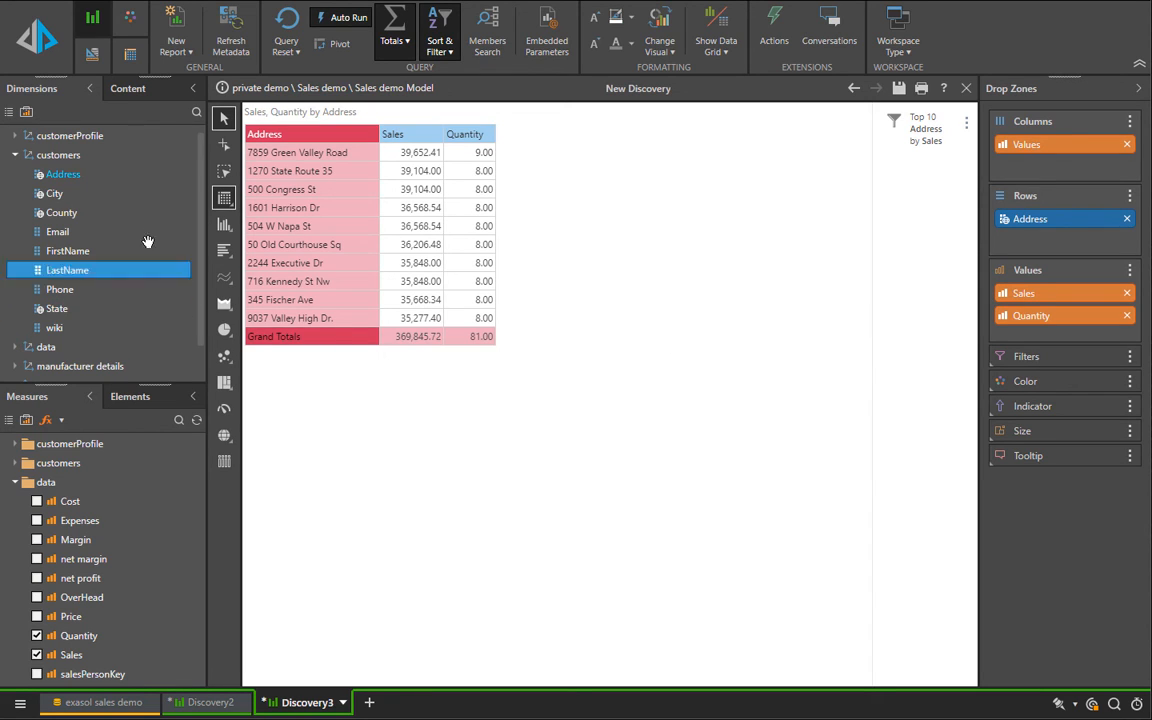
Step: Show the elements of the customers' Address hierarchy and start a new custom list for it
right_click(103, 178)
left_click(136, 189)
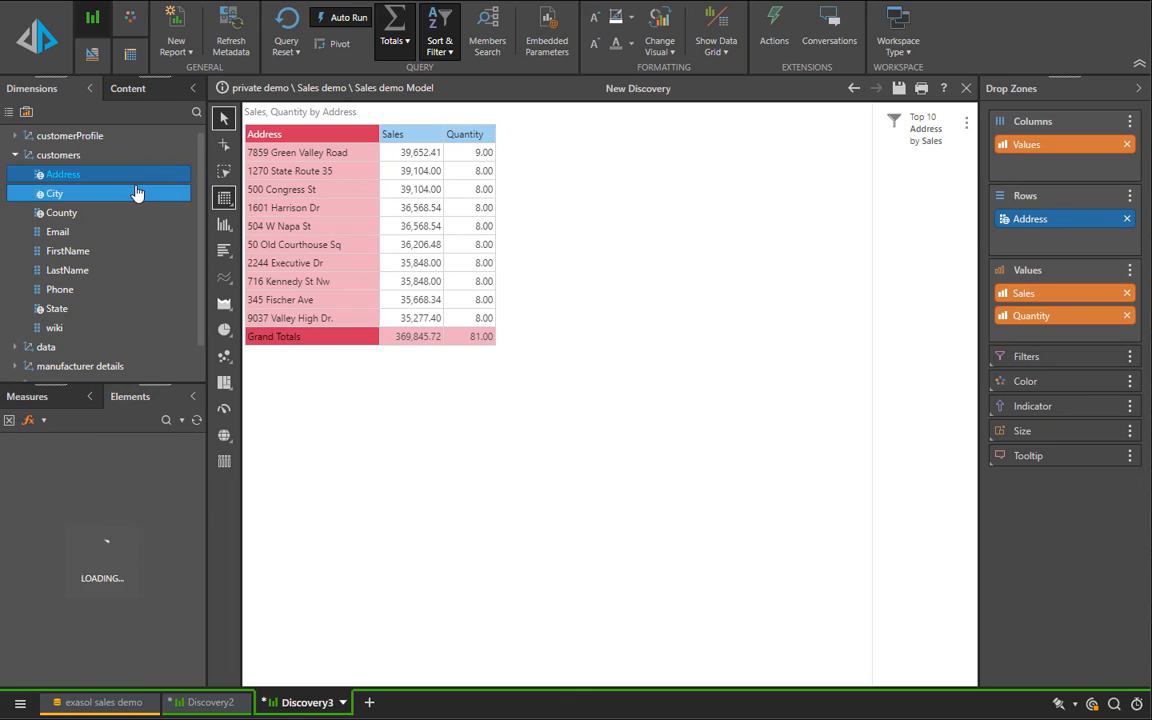
left_click(36, 420)
left_click(50, 465)
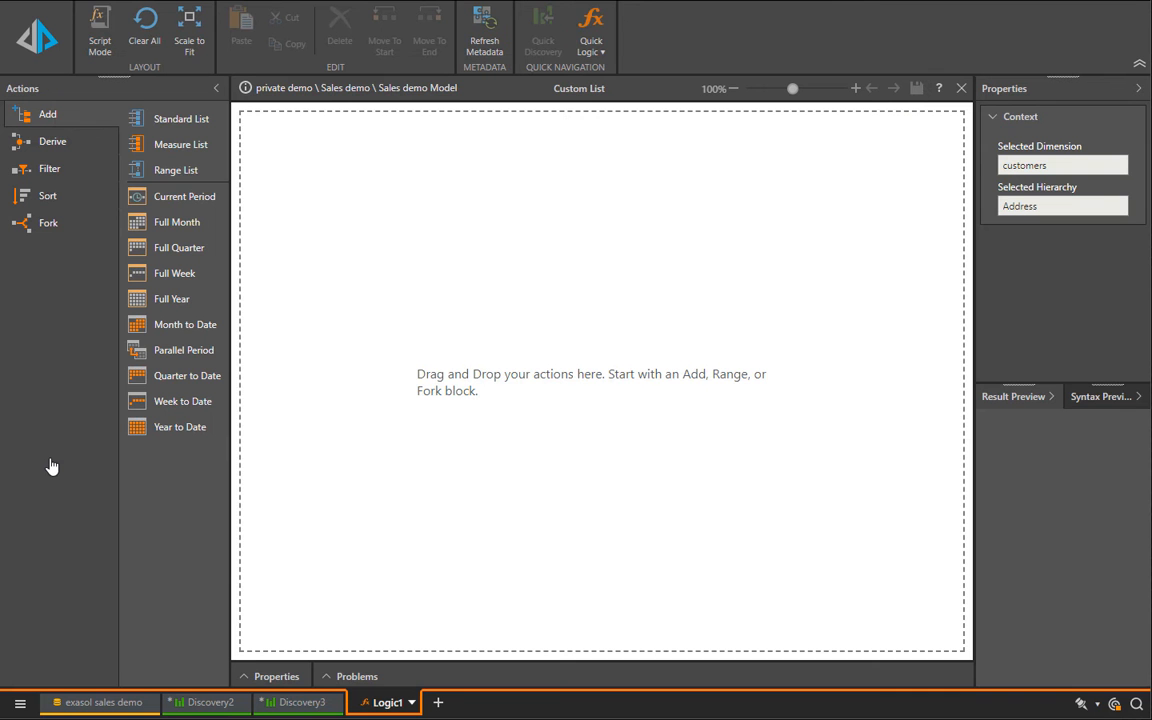
Step: Add a Standard List block to the custom list containing all elements of the customers' Address hierarchy
left_click_drag(181, 118, 250, 166)
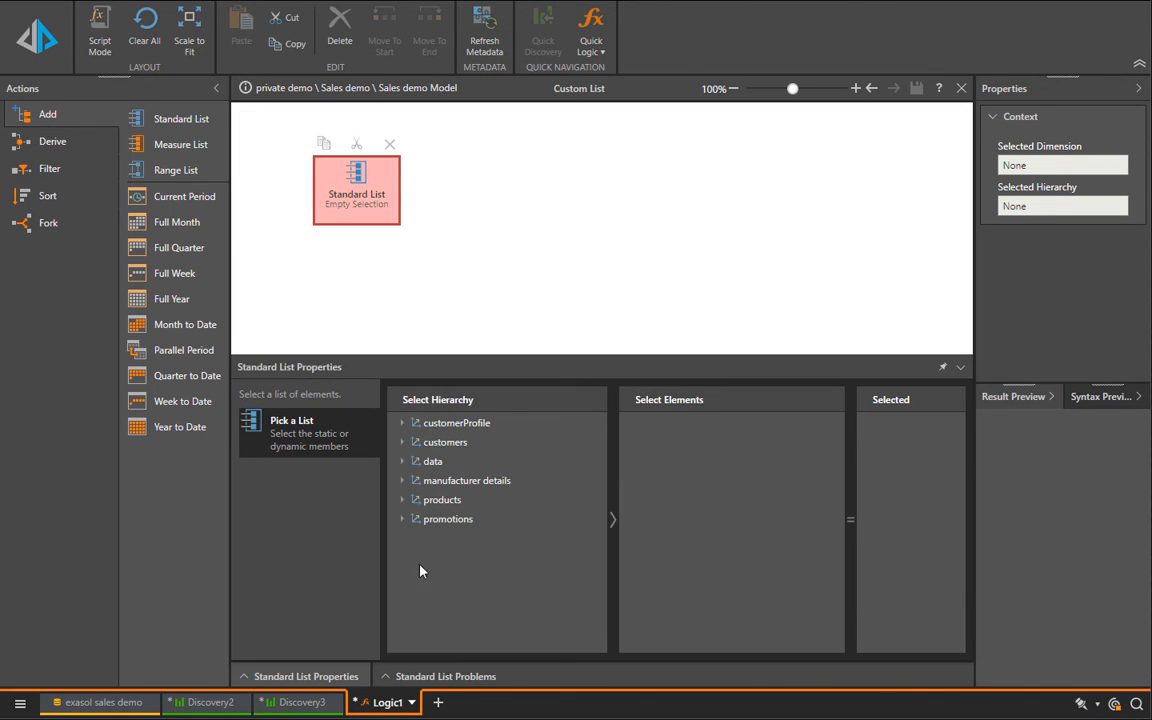
left_click(463, 449)
double_click(463, 445)
left_click(450, 461)
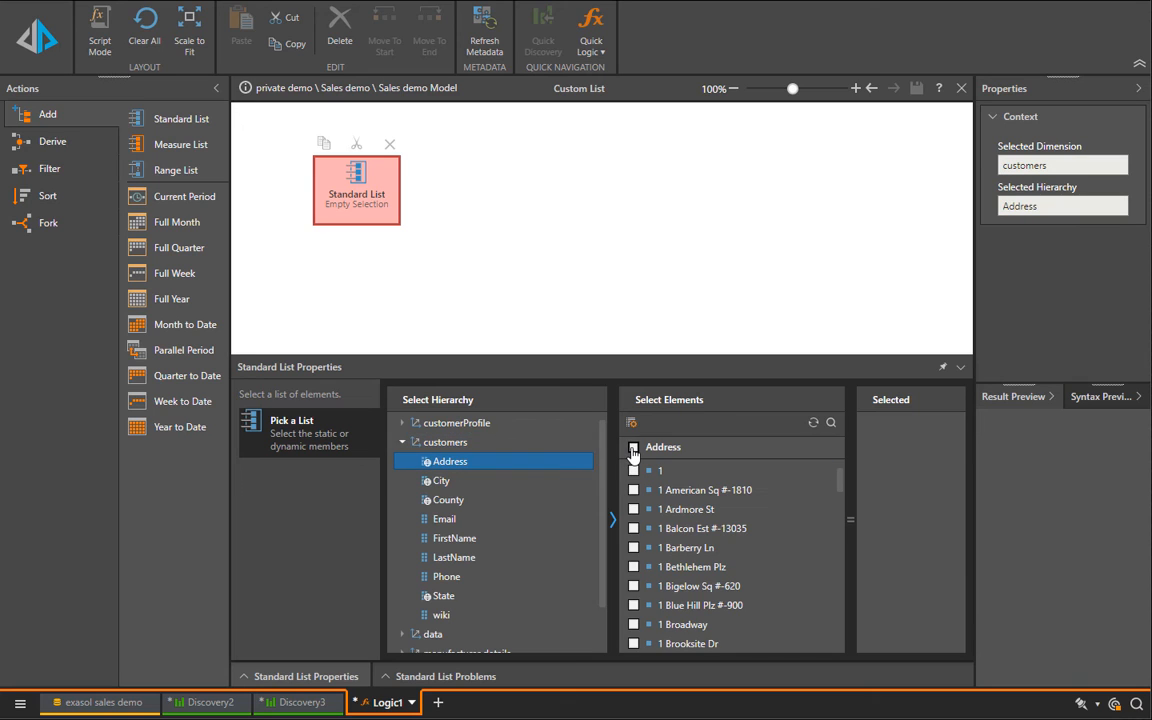
left_click(633, 448)
Step: Add an If fork after the Standard List that tests whether the Cost measure is greater than 5
left_click(31, 229)
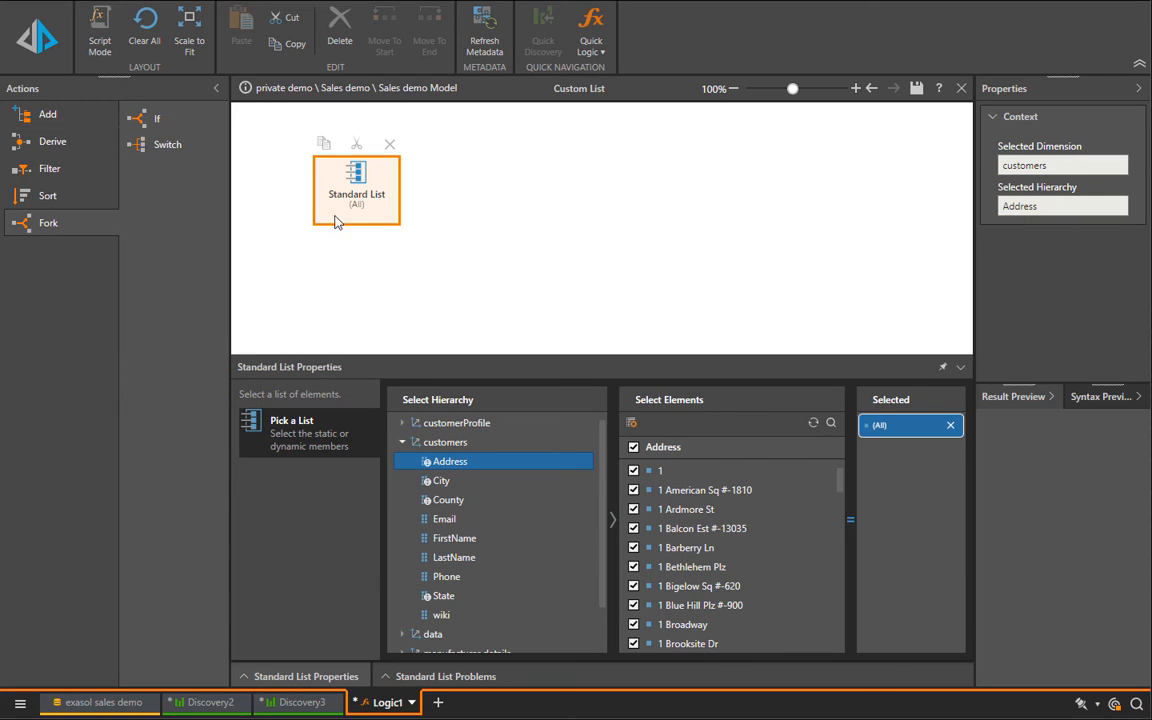
left_click_drag(145, 118, 463, 197)
left_click(483, 428)
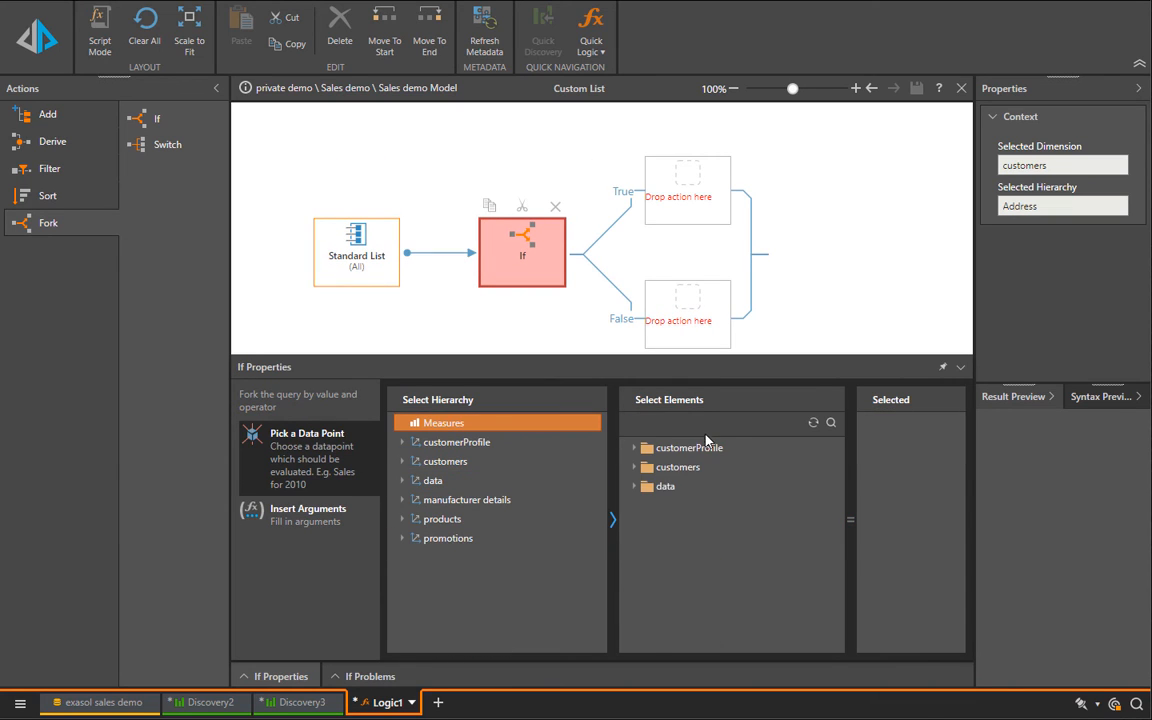
left_click(634, 486)
left_click(655, 505)
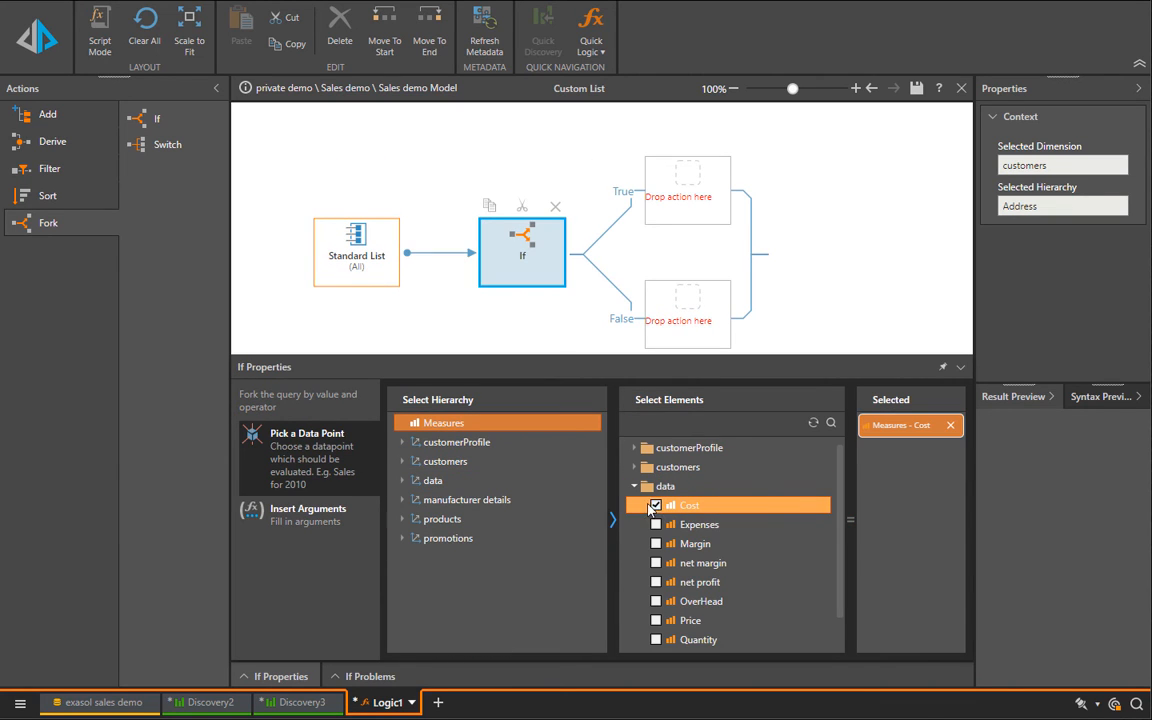
left_click(334, 525)
left_click(428, 511)
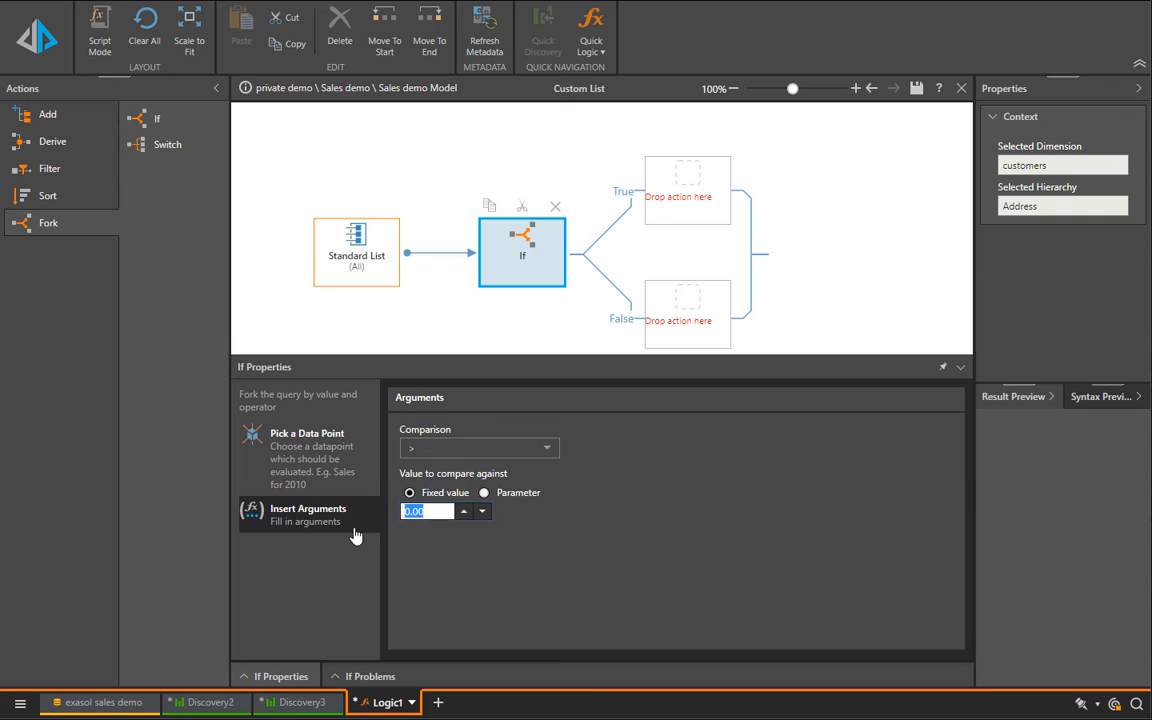
type("5")
Step: Place a Top Count filter on the If fork's True branch and set its number of items to 10
left_click(47, 166)
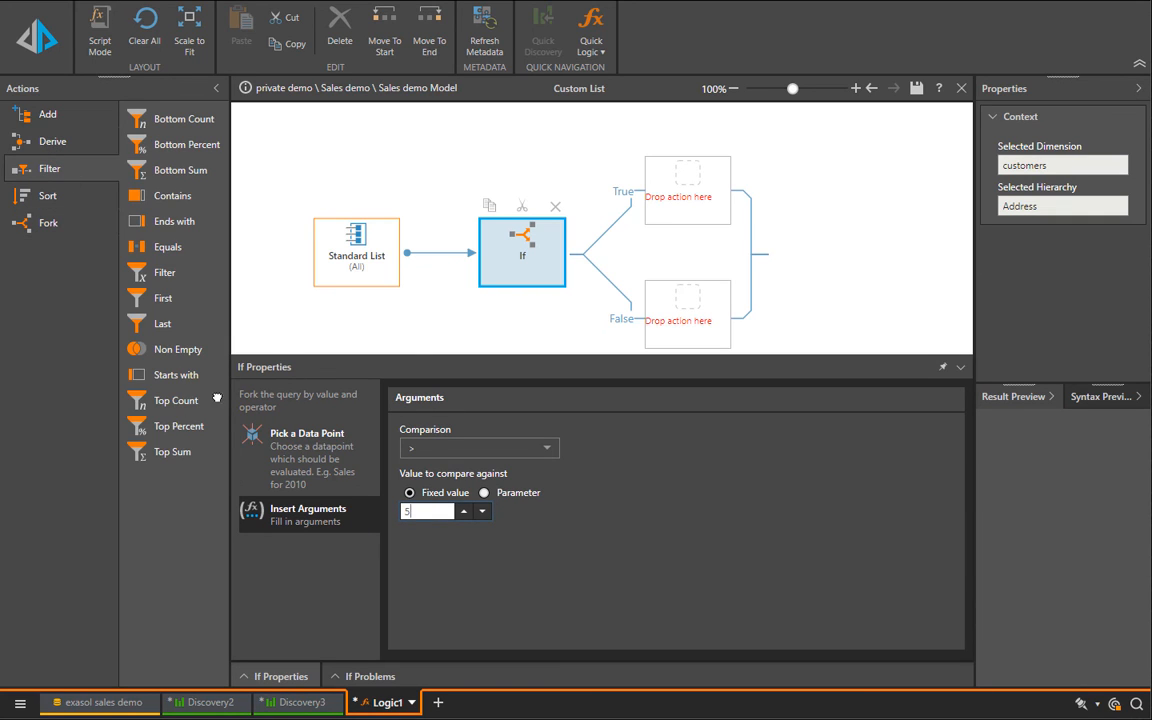
left_click_drag(217, 399, 684, 188)
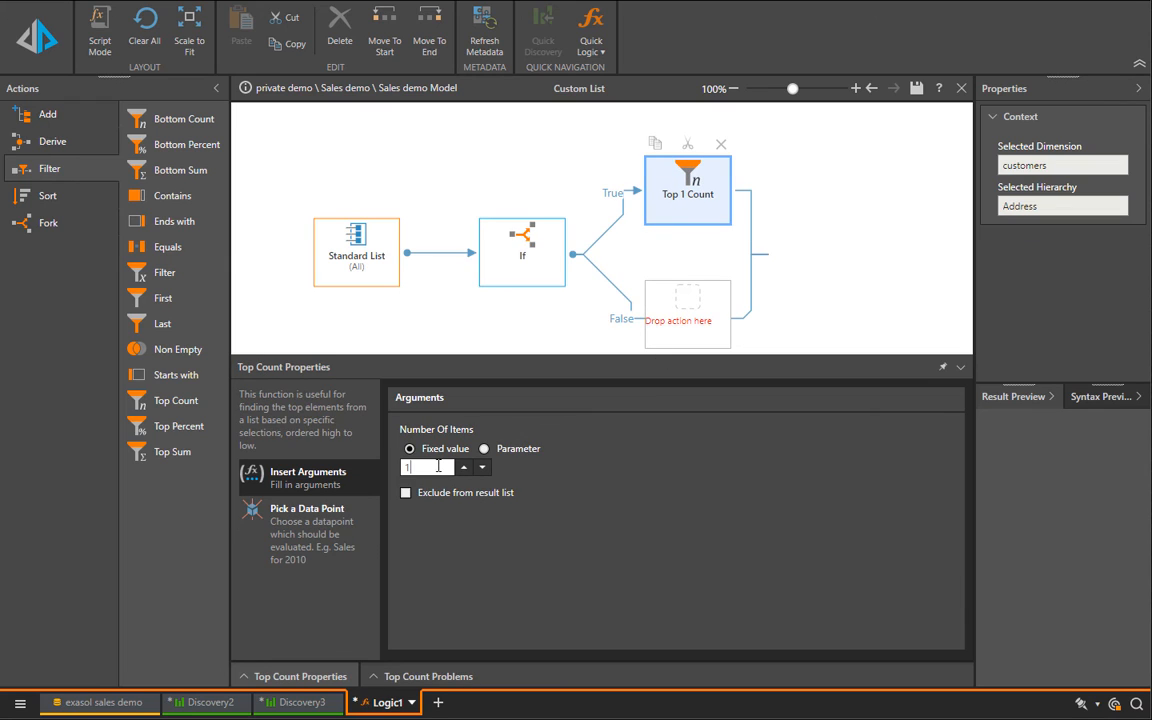
type("0")
Step: Place a Bottom Count filter of 20 items on the False branch, evaluated for the customers' State Alabama
left_click_drag(185, 119, 640, 300)
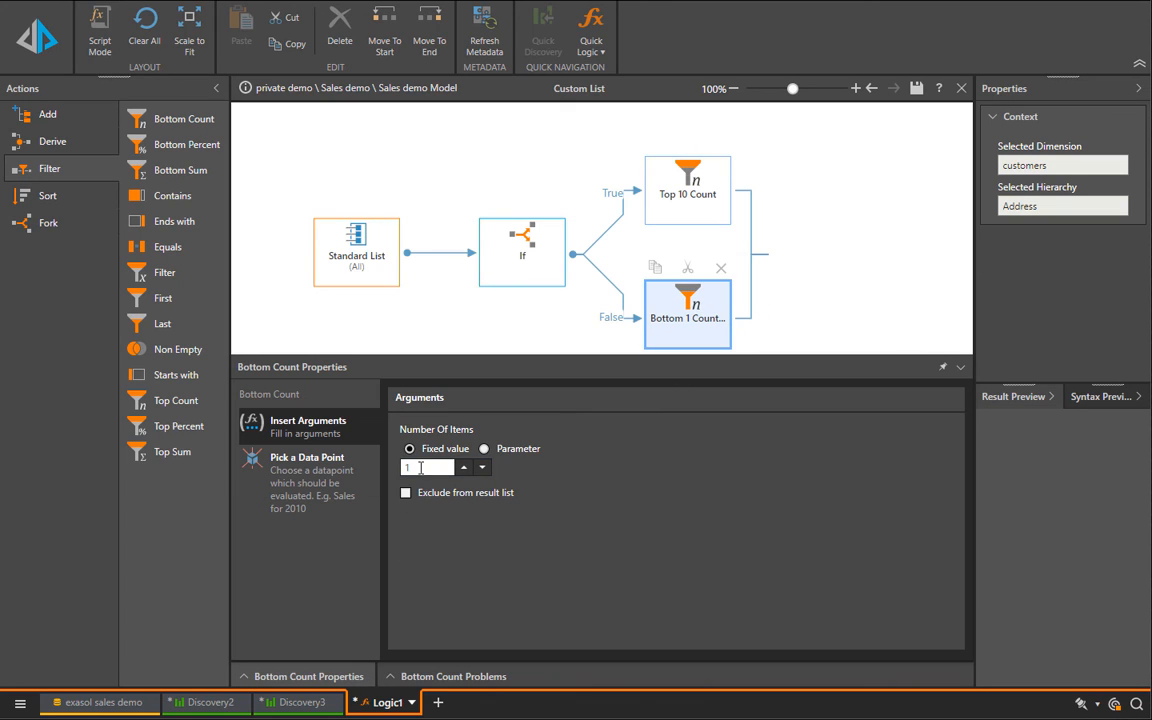
type("20")
left_click(300, 465)
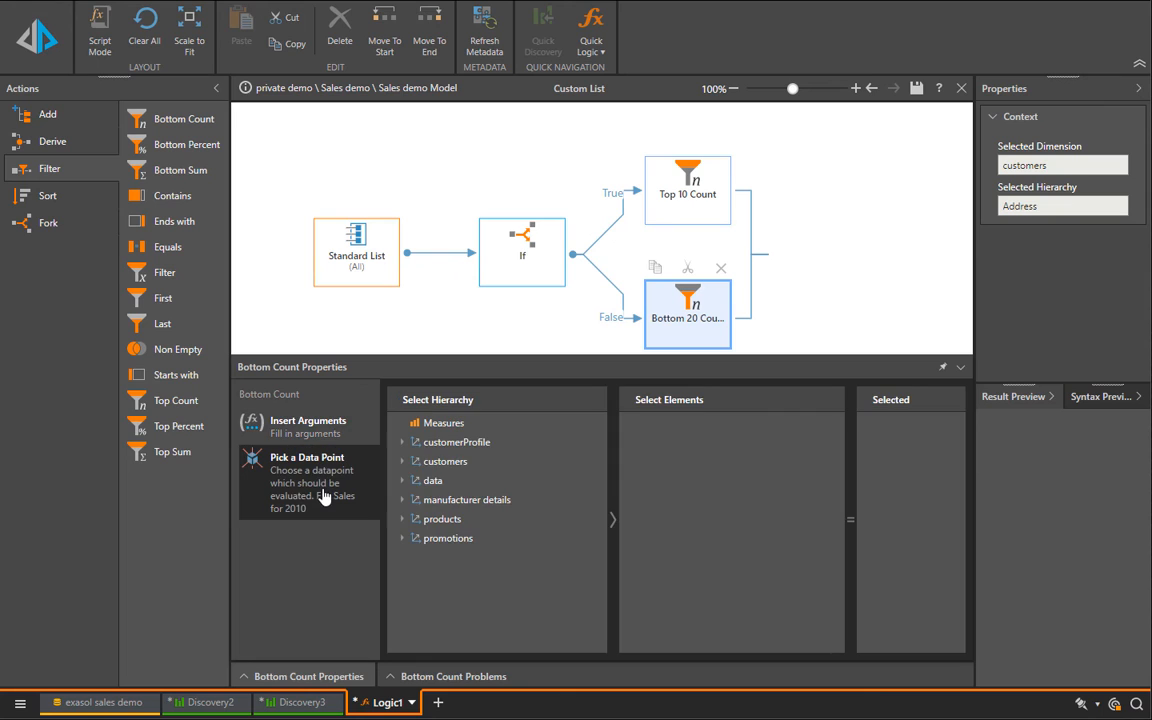
left_click(452, 464)
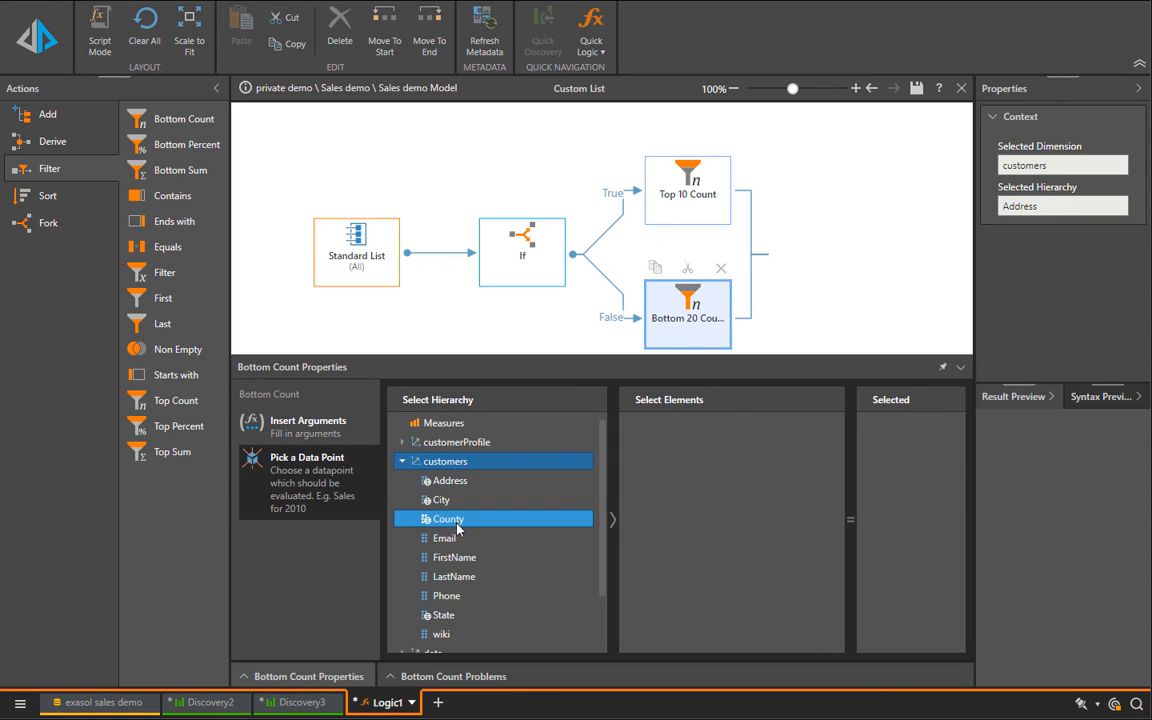
left_click(440, 615)
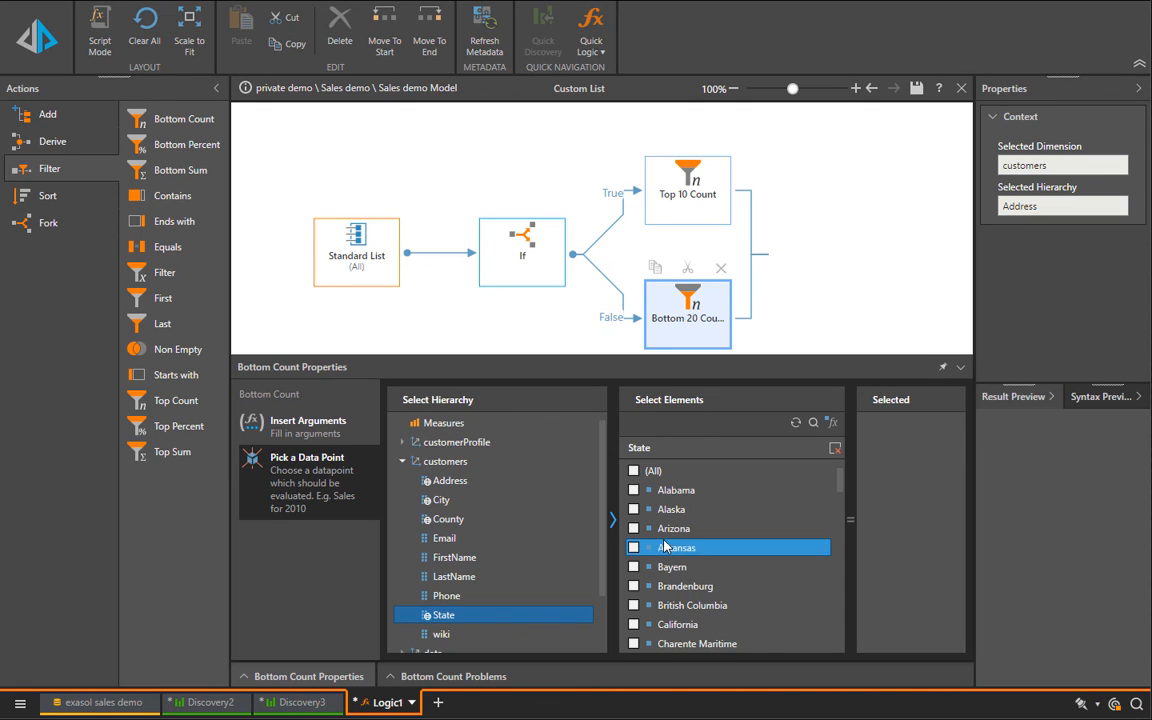
left_click(633, 490)
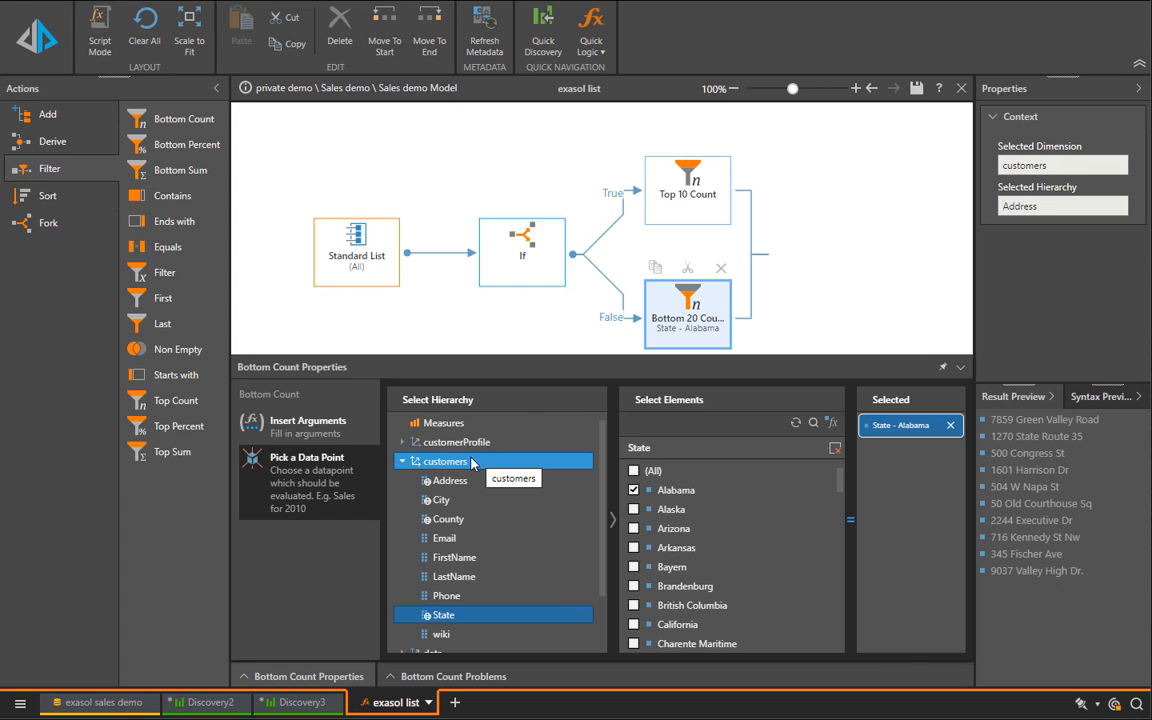
Step: Return to Discovery3, deselect all Address elements and apply the custom list "exasol list" to the grid
left_click(304, 701)
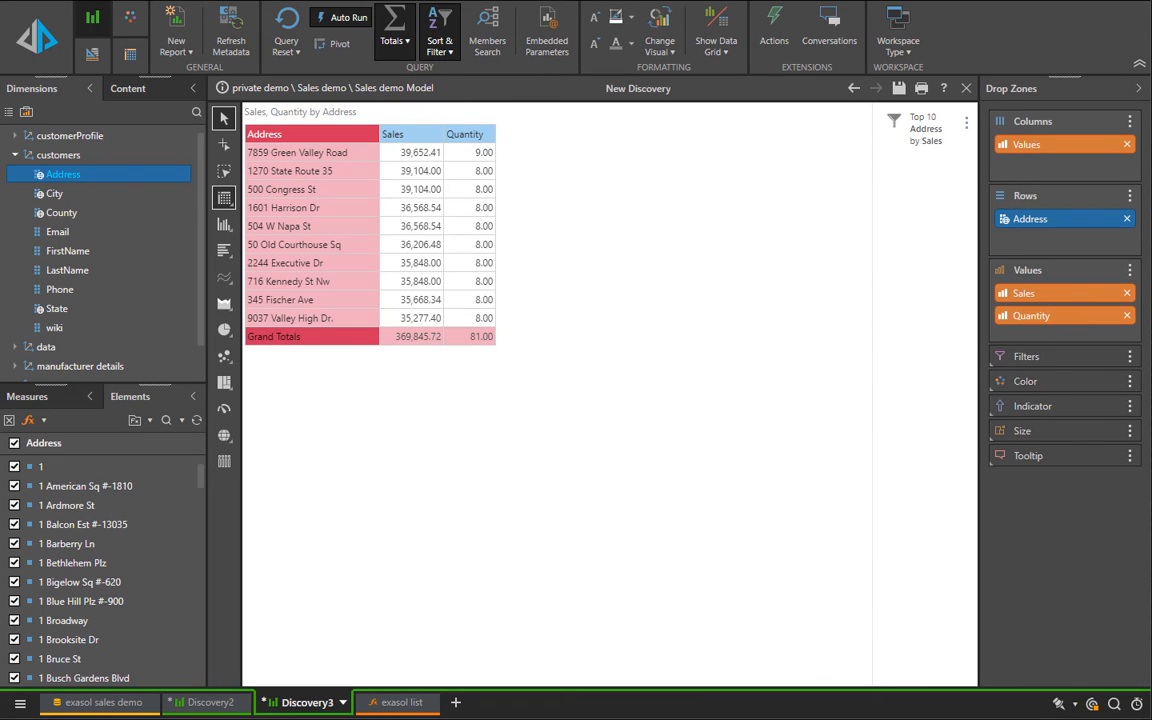
left_click(14, 442)
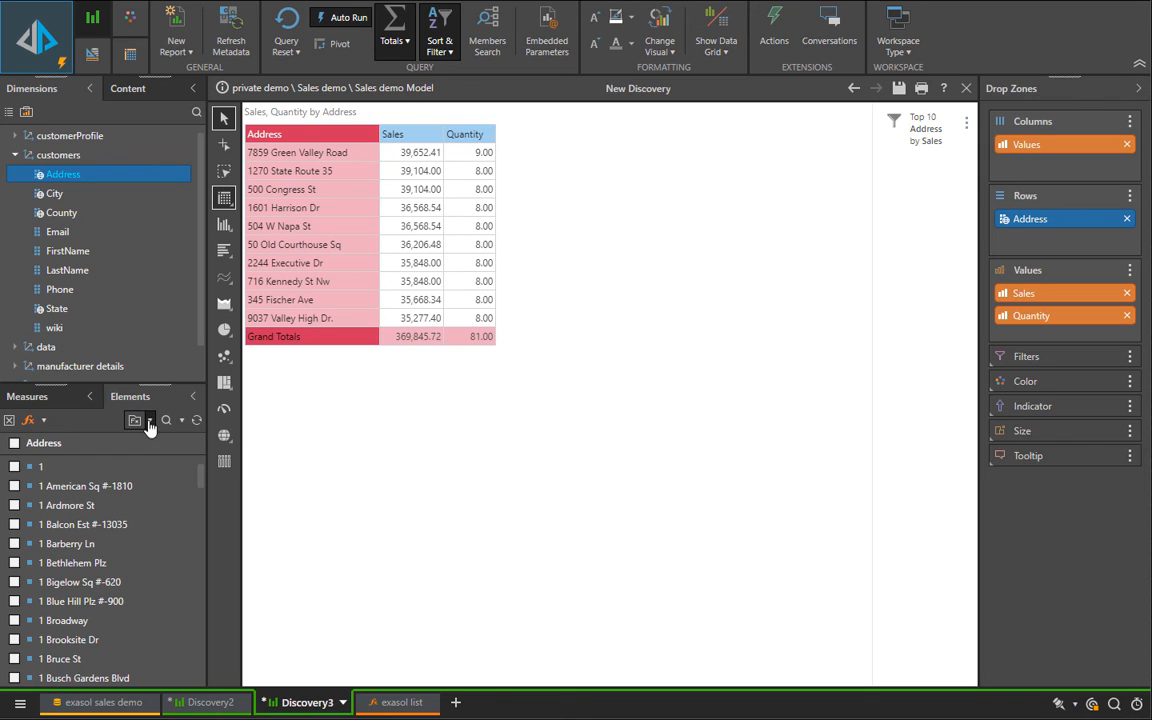
left_click(140, 420)
left_click(150, 466)
left_click(14, 575)
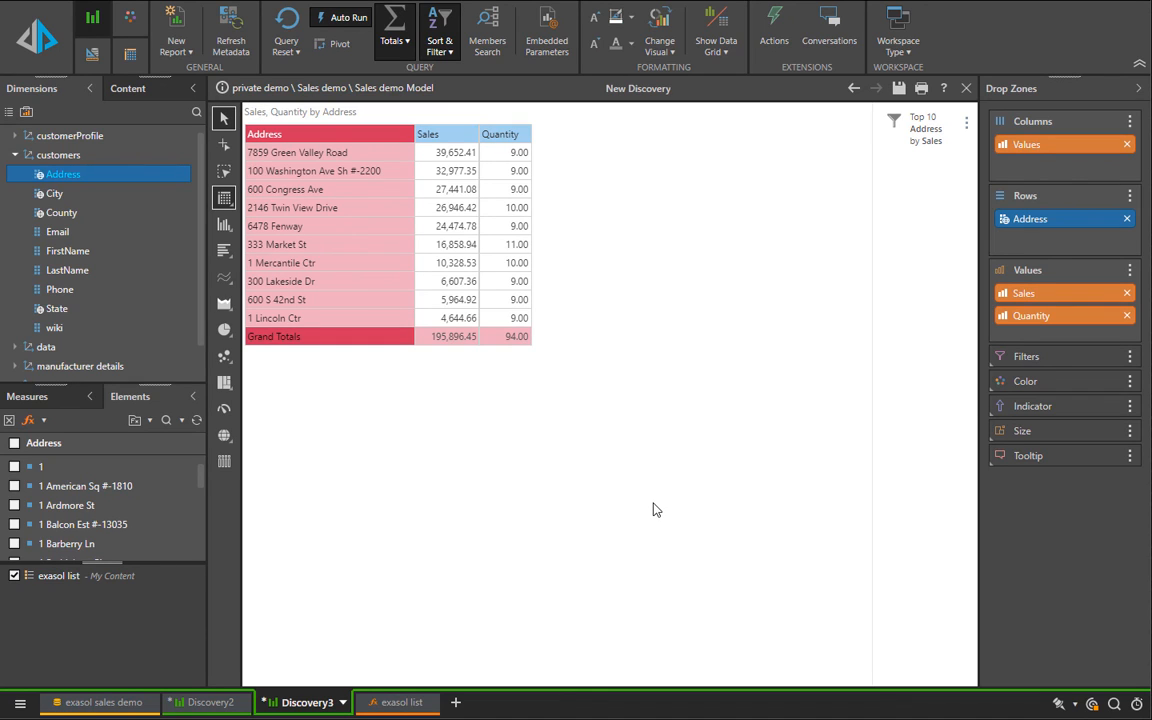
Step: Create a quick calculated measure from the grid's Sales and Quantity columns
right_click(503, 138)
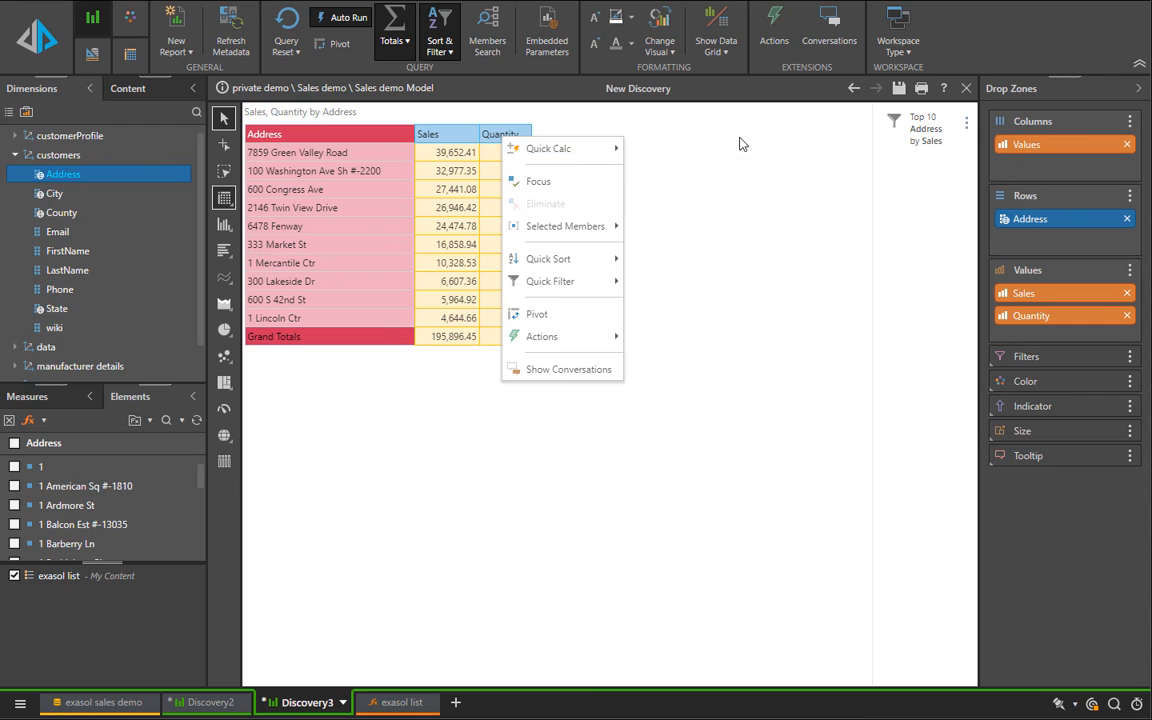
mouse_move(602, 148)
mouse_move(712, 149)
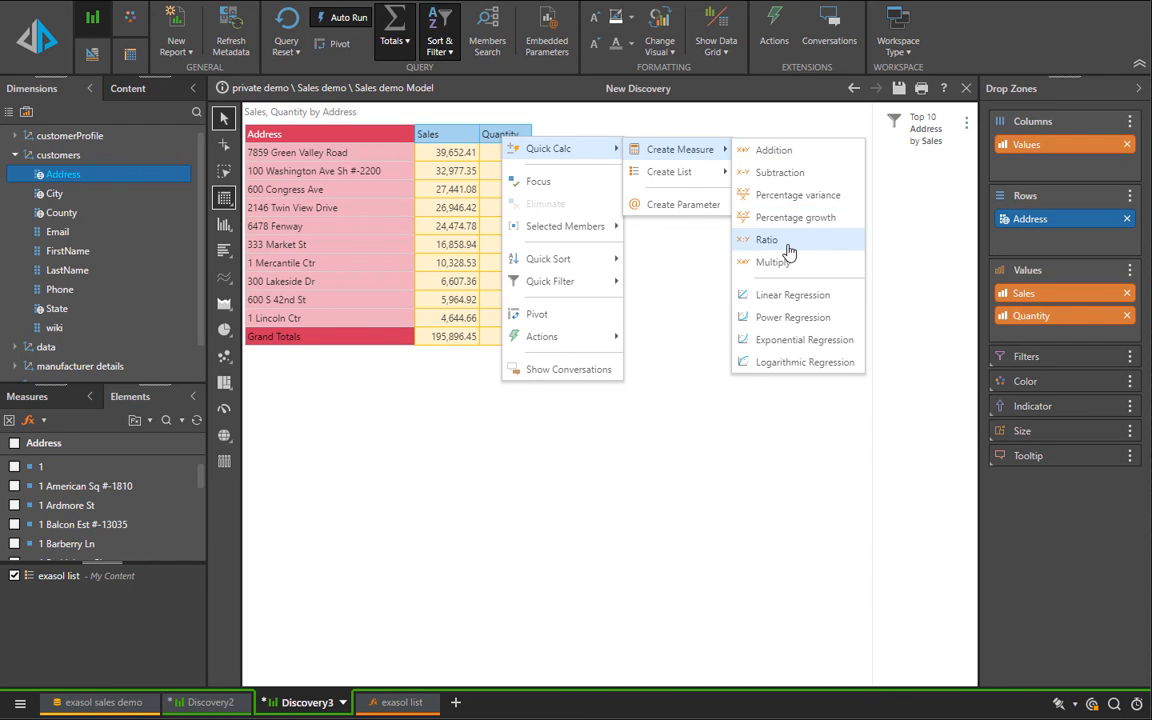